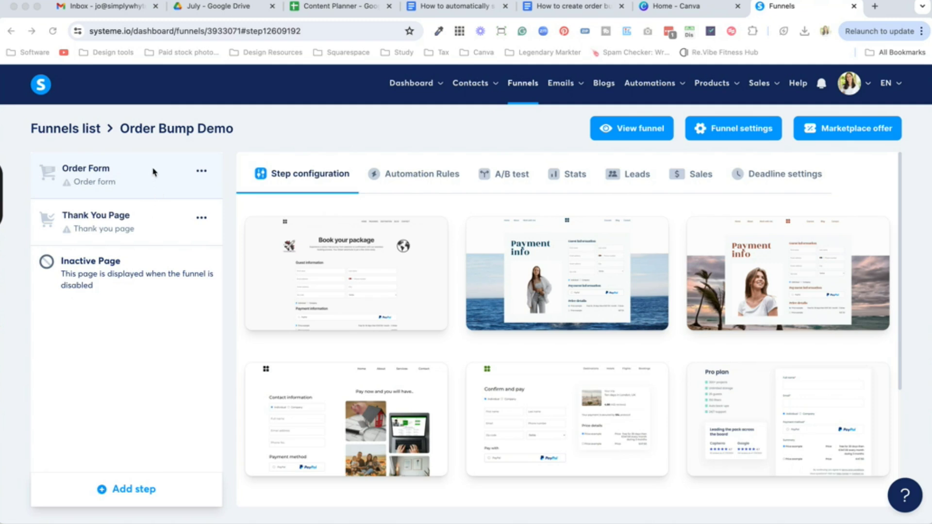
Apply the ocean-background "Payment info" template to the Order Form step and open the page for editing
{"action": "mouse_move", "coordinate": [521, 305]}
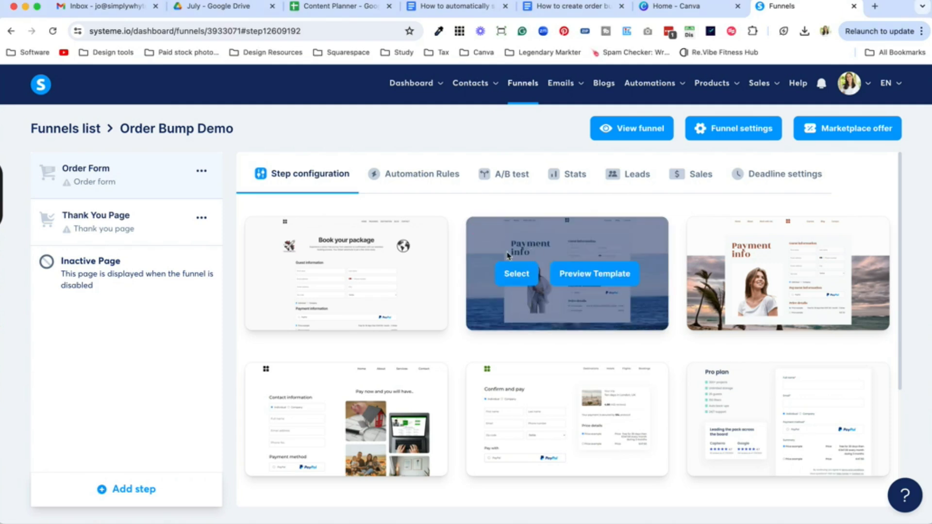
{"action": "left_click", "coordinate": [515, 273]}
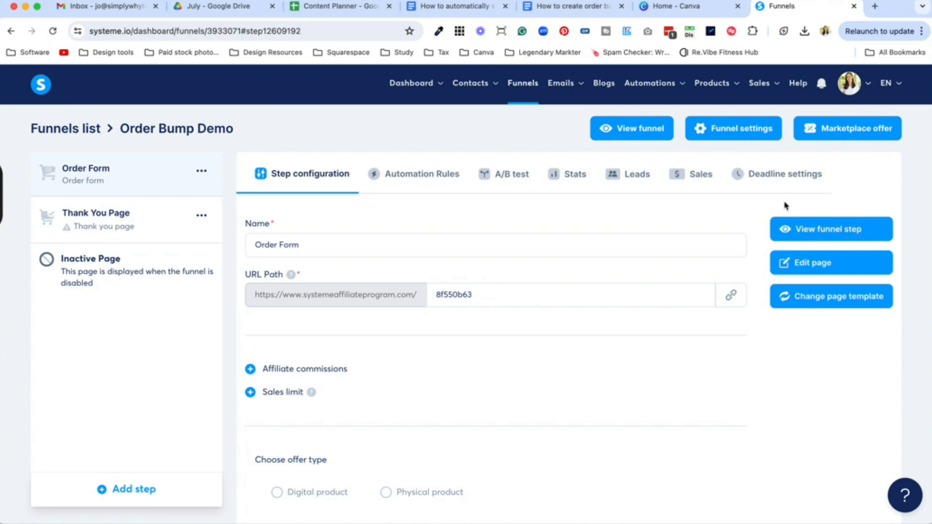
{"action": "left_click", "coordinate": [808, 264]}
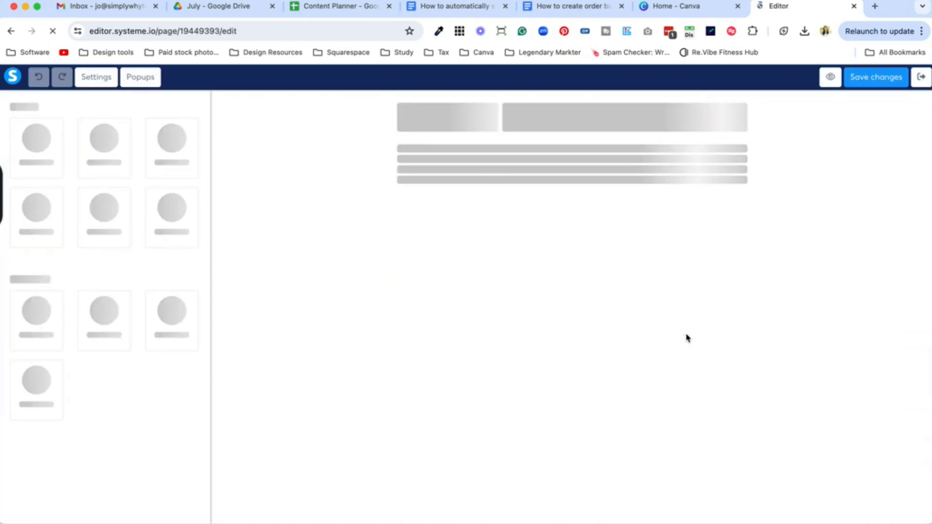
Add an Order bump element to the form, between the Tax number field and the Payment information heading
{"action": "scroll", "coordinate": [686, 338], "scroll_direction": "down", "scroll_amount": 5}
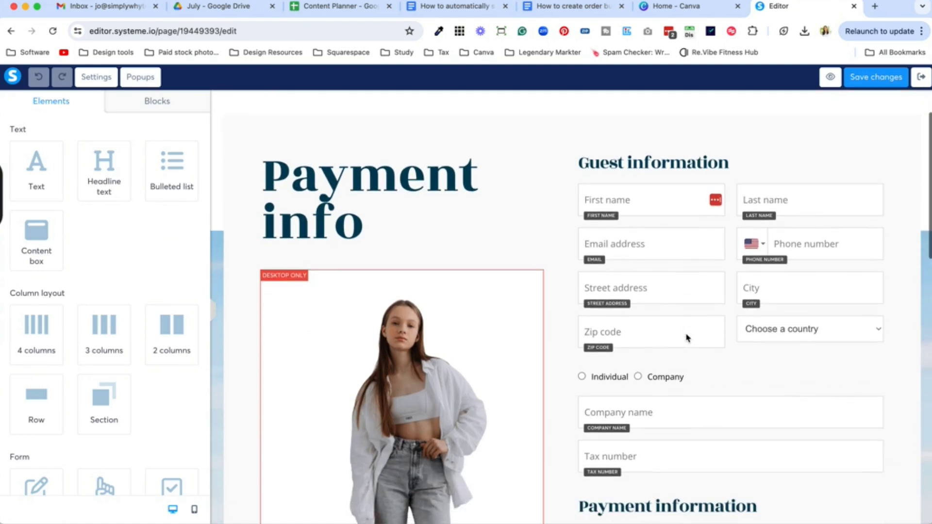
{"action": "scroll", "coordinate": [664, 360], "scroll_direction": "down", "scroll_amount": 3}
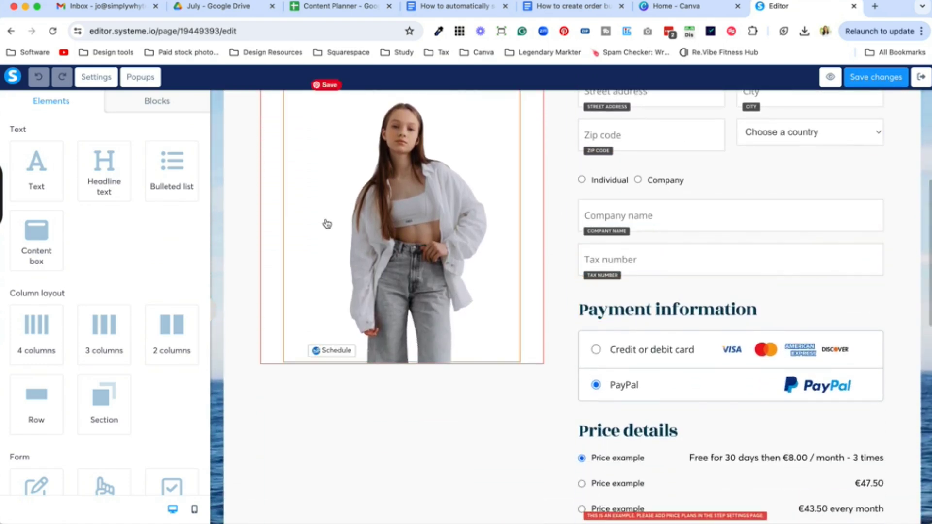
{"action": "scroll", "coordinate": [129, 274], "scroll_direction": "down", "scroll_amount": 6}
{"action": "scroll", "coordinate": [129, 273], "scroll_direction": "down", "scroll_amount": 5}
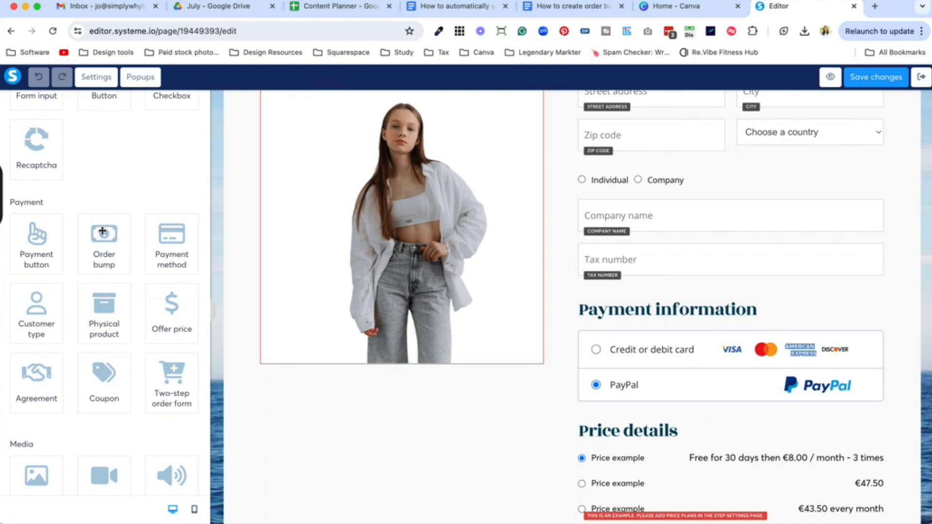
{"action": "left_click_drag", "start_coordinate": [102, 245], "coordinate": [753, 306]}
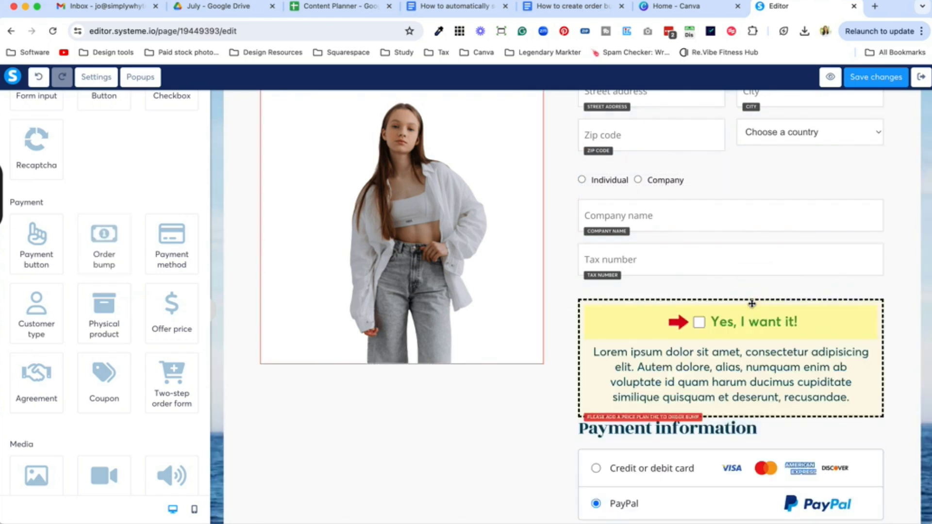
Set the order bump's bottom margin to 22
{"action": "left_click", "coordinate": [581, 388]}
{"action": "scroll", "coordinate": [82, 269], "scroll_direction": "down", "scroll_amount": 2}
{"action": "scroll", "coordinate": [81, 268], "scroll_direction": "down", "scroll_amount": 5}
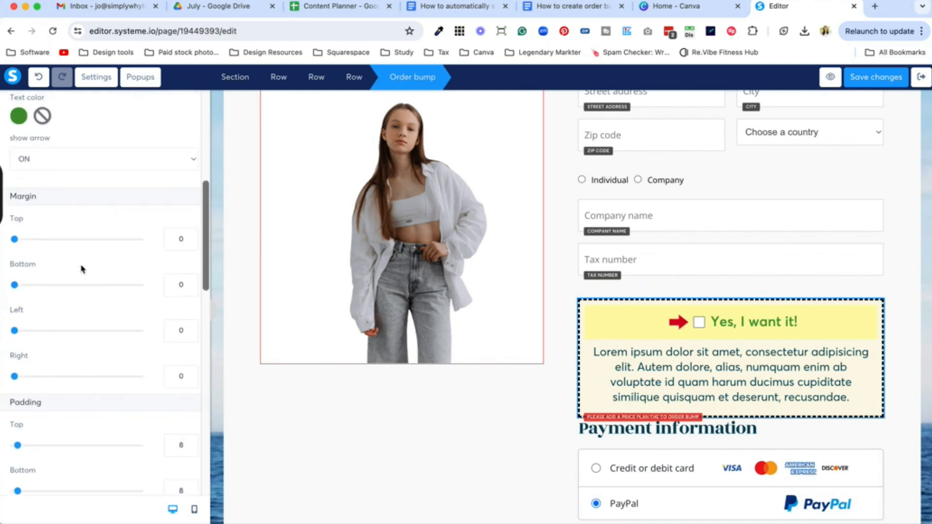
{"action": "left_click_drag", "start_coordinate": [16, 277], "coordinate": [27, 276]}
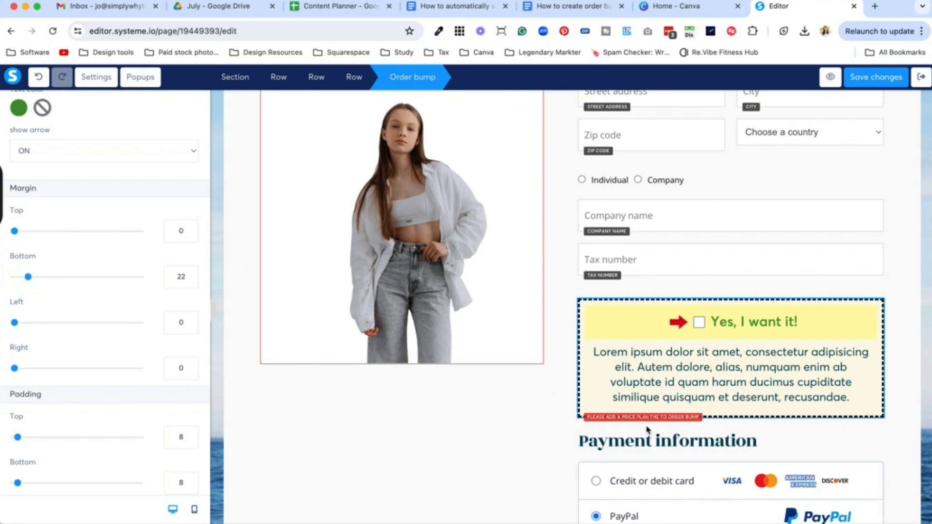
Review the order bump's settings and set its border style to None
{"action": "left_click", "coordinate": [581, 323]}
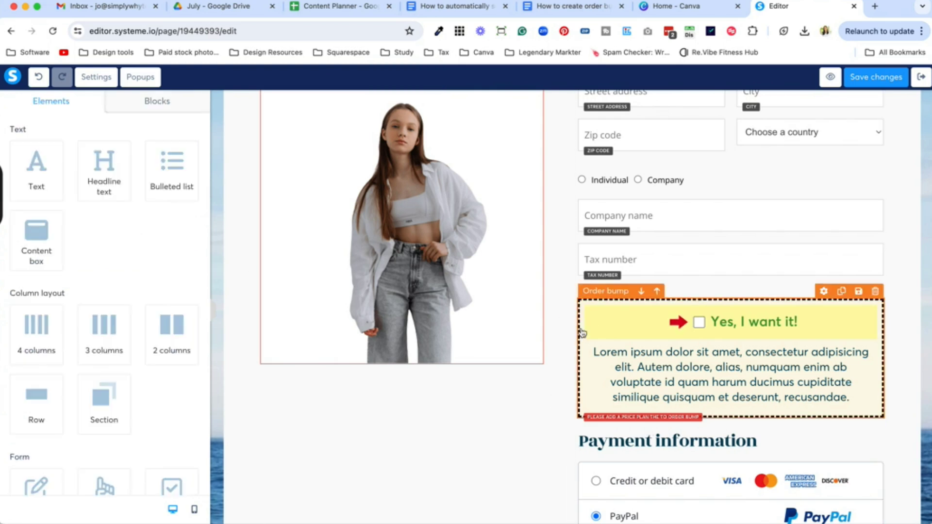
{"action": "left_click", "coordinate": [583, 333]}
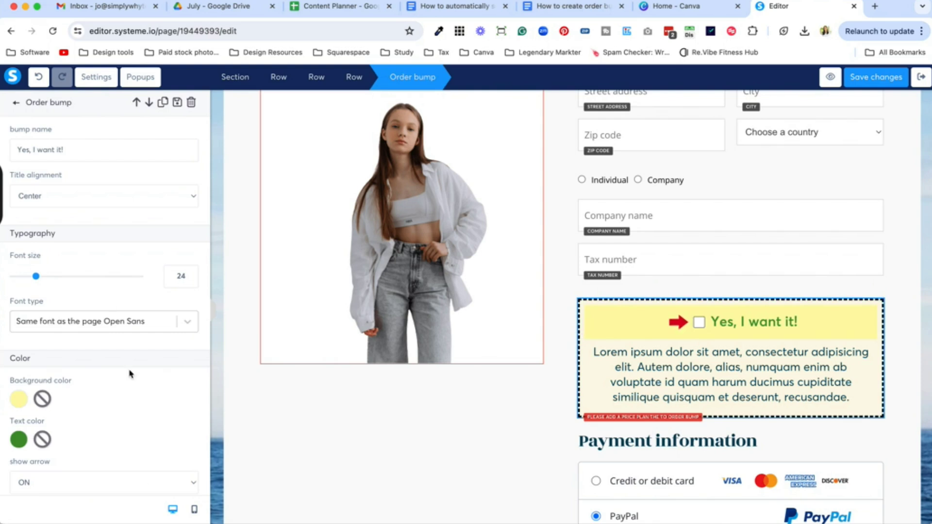
{"action": "scroll", "coordinate": [130, 374], "scroll_direction": "down", "scroll_amount": 5}
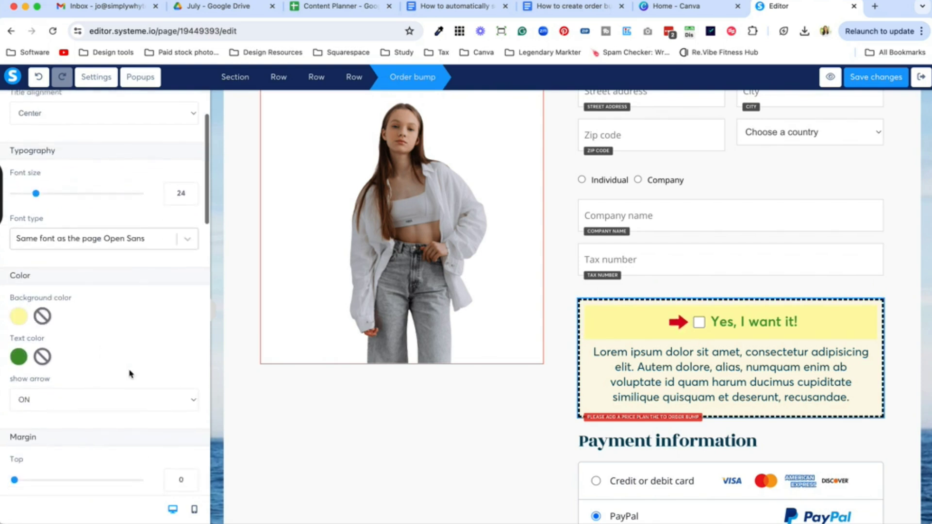
{"action": "scroll", "coordinate": [130, 374], "scroll_direction": "down", "scroll_amount": 3}
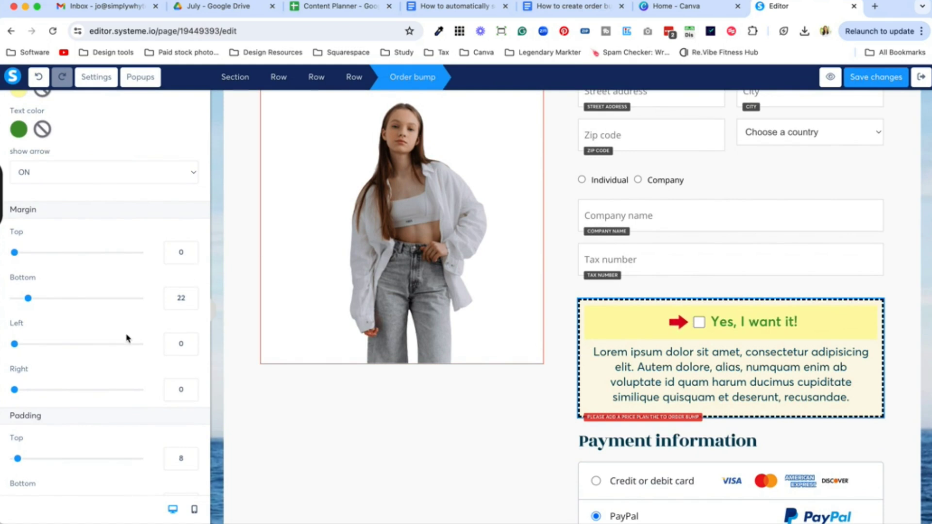
{"action": "scroll", "coordinate": [128, 339], "scroll_direction": "down", "scroll_amount": 5}
{"action": "scroll", "coordinate": [127, 339], "scroll_direction": "down", "scroll_amount": 5}
{"action": "scroll", "coordinate": [127, 339], "scroll_direction": "down", "scroll_amount": 5}
{"action": "scroll", "coordinate": [127, 338], "scroll_direction": "up", "scroll_amount": 10}
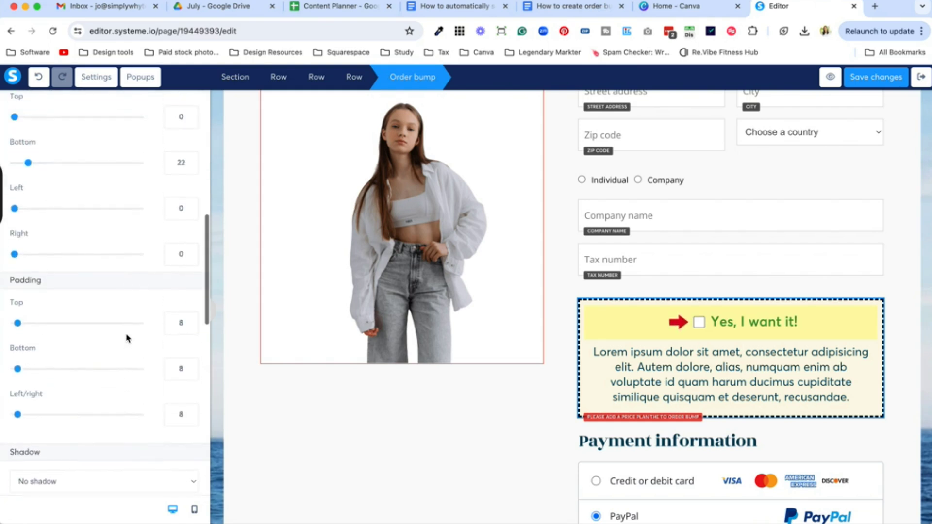
{"action": "scroll", "coordinate": [128, 338], "scroll_direction": "down", "scroll_amount": 5}
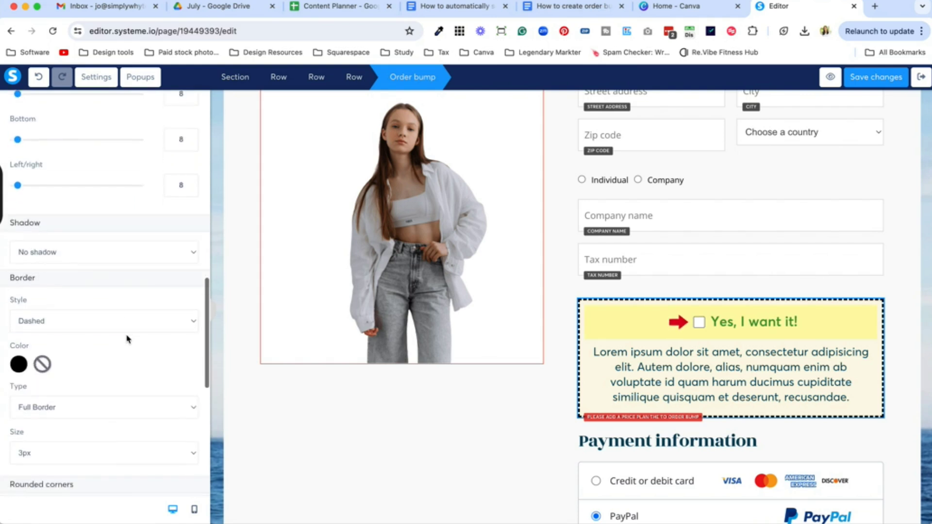
{"action": "left_click", "coordinate": [186, 320]}
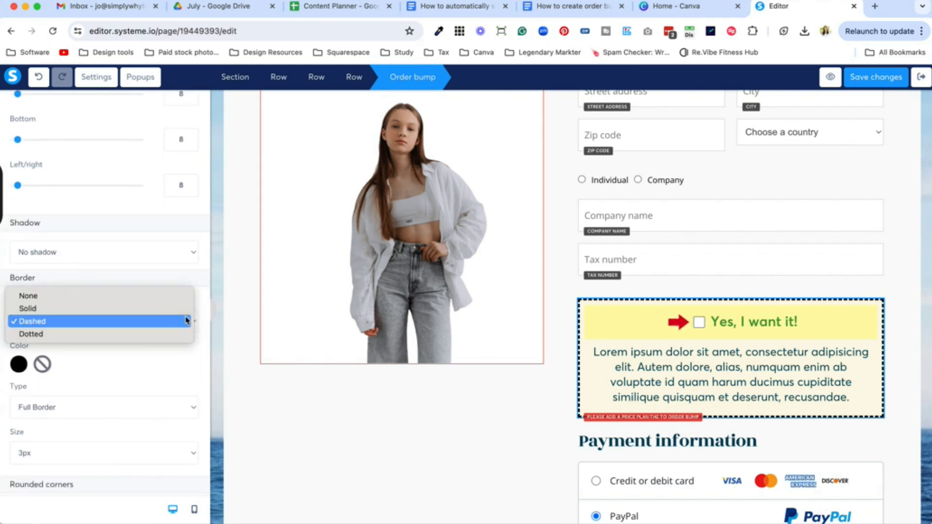
{"action": "left_click", "coordinate": [111, 297]}
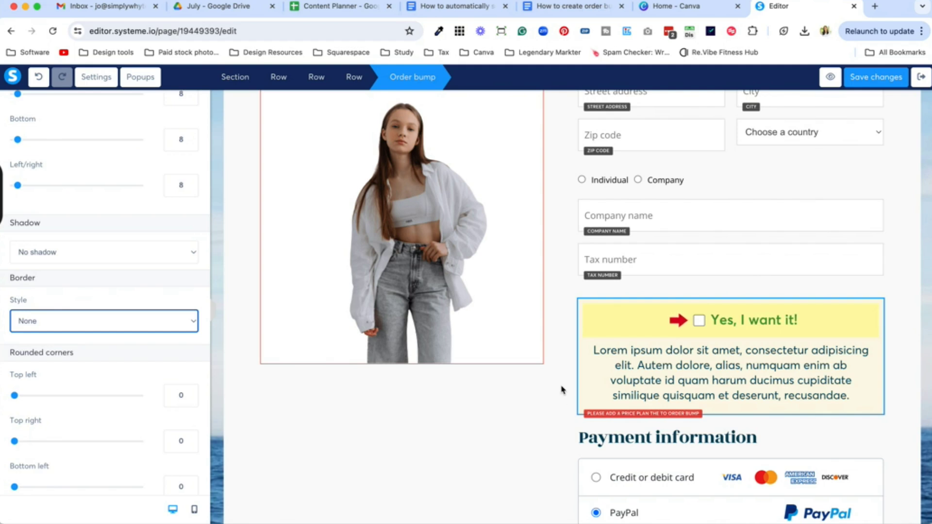
Examine the colour choices and hex value for the order bump's background colour
{"action": "scroll", "coordinate": [155, 247], "scroll_direction": "up", "scroll_amount": 10}
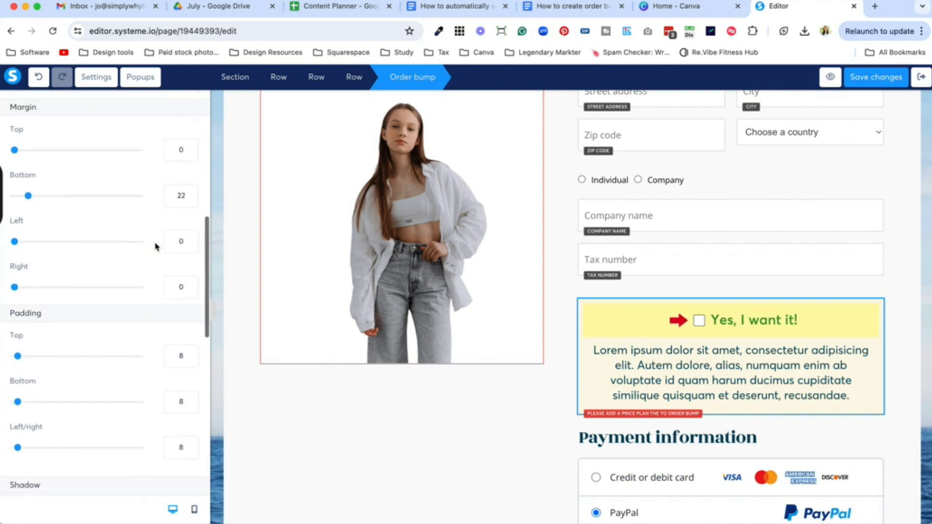
{"action": "scroll", "coordinate": [155, 247], "scroll_direction": "up", "scroll_amount": 2}
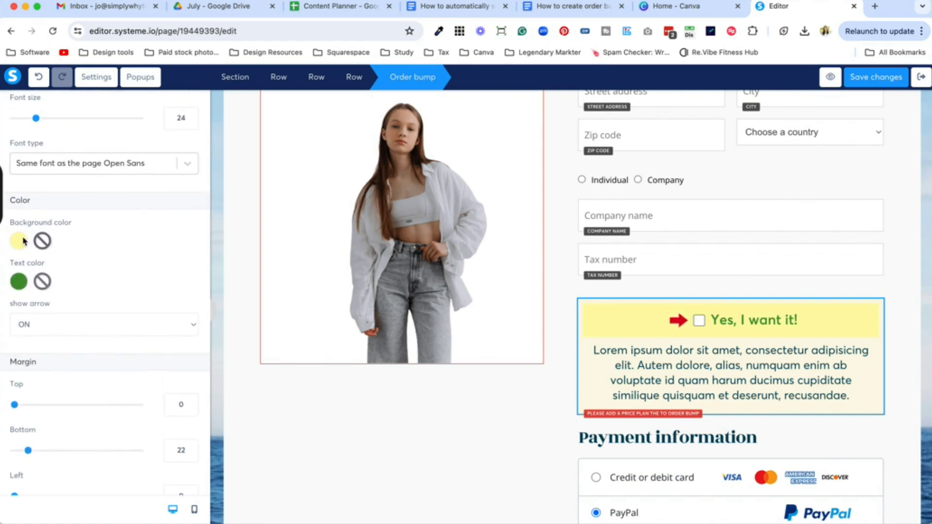
{"action": "scroll", "coordinate": [93, 274], "scroll_direction": "up", "scroll_amount": 3}
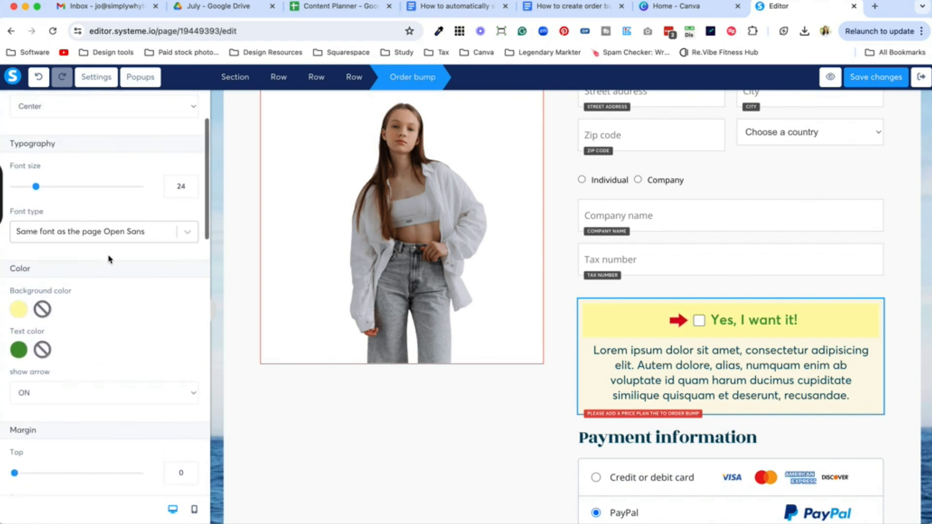
{"action": "scroll", "coordinate": [108, 259], "scroll_direction": "up", "scroll_amount": 2}
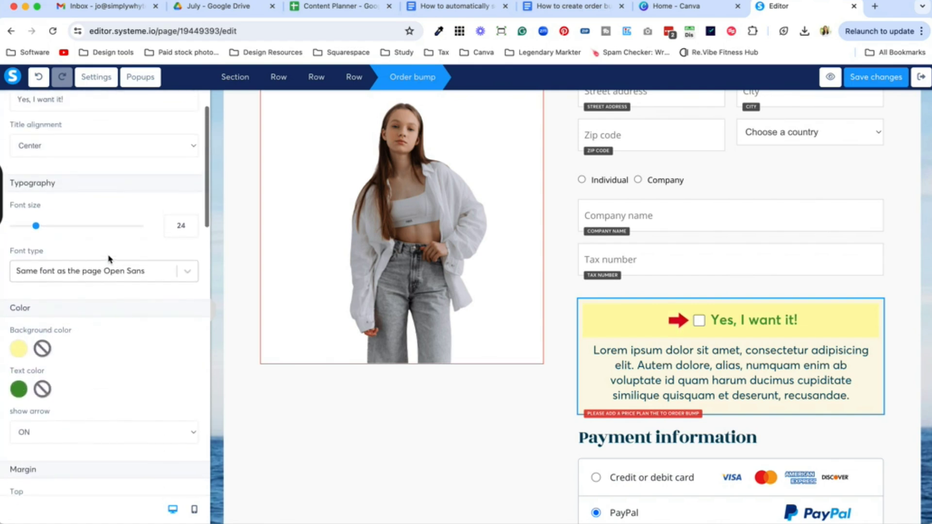
{"action": "left_click", "coordinate": [19, 348]}
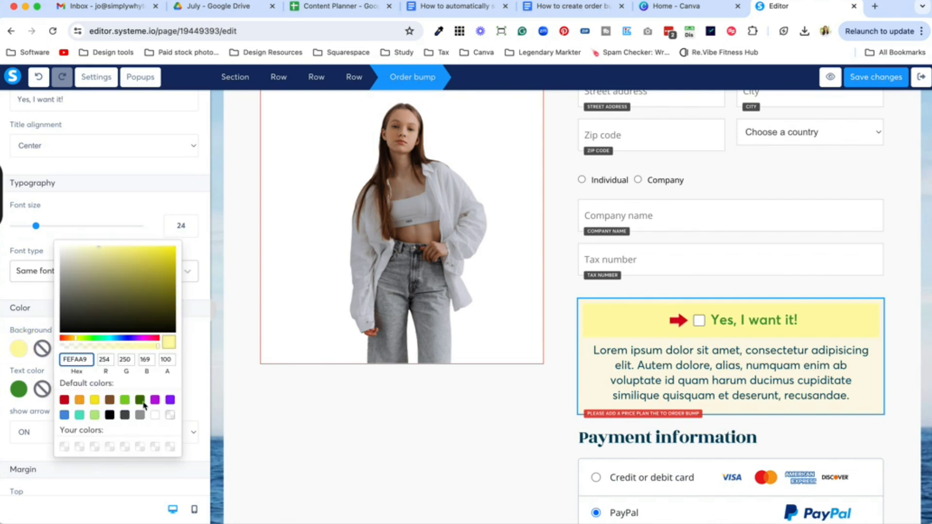
{"action": "left_click_drag", "start_coordinate": [87, 359], "coordinate": [60, 359]}
{"action": "left_click", "coordinate": [194, 382]}
{"action": "left_click", "coordinate": [191, 374]}
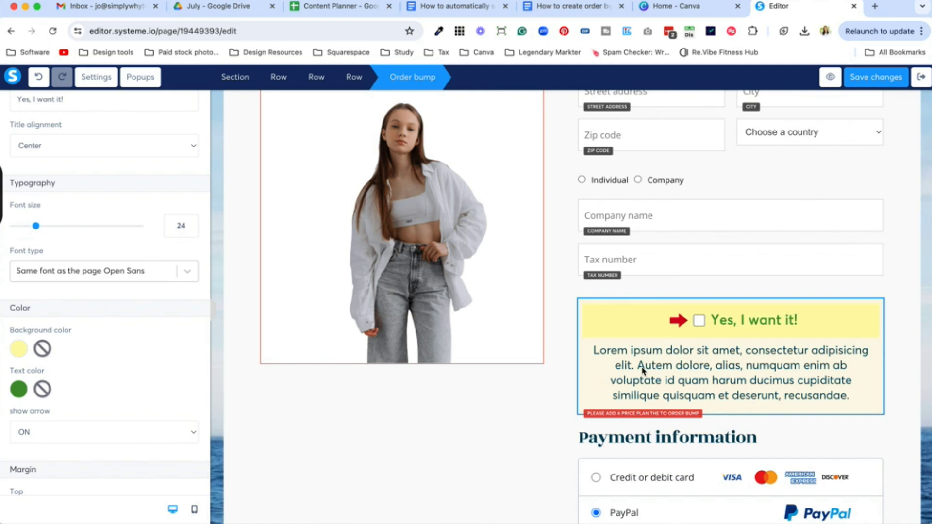
Change the order bump's name to "Yes, add to my order for $27"
{"action": "scroll", "coordinate": [94, 212], "scroll_direction": "up", "scroll_amount": 1}
{"action": "left_click_drag", "start_coordinate": [63, 150], "coordinate": [32, 151]}
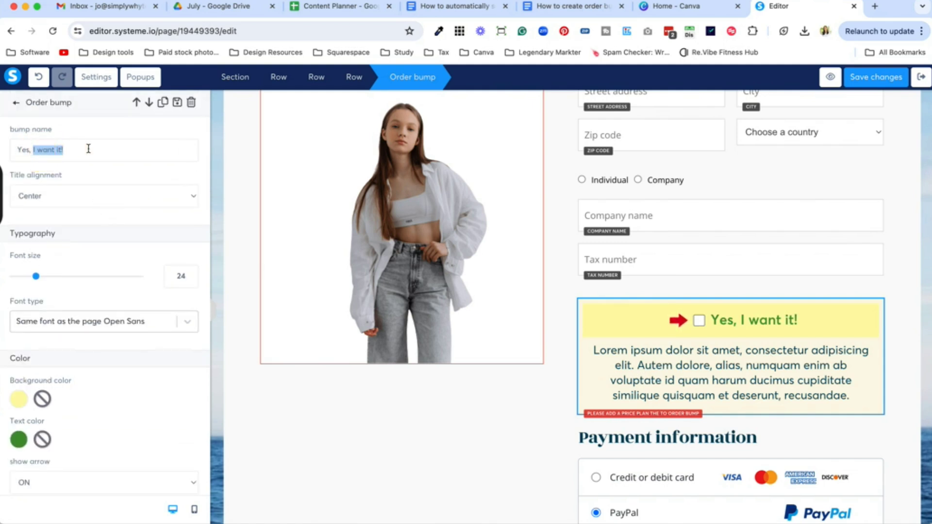
{"action": "key", "text": "BackSpace"}
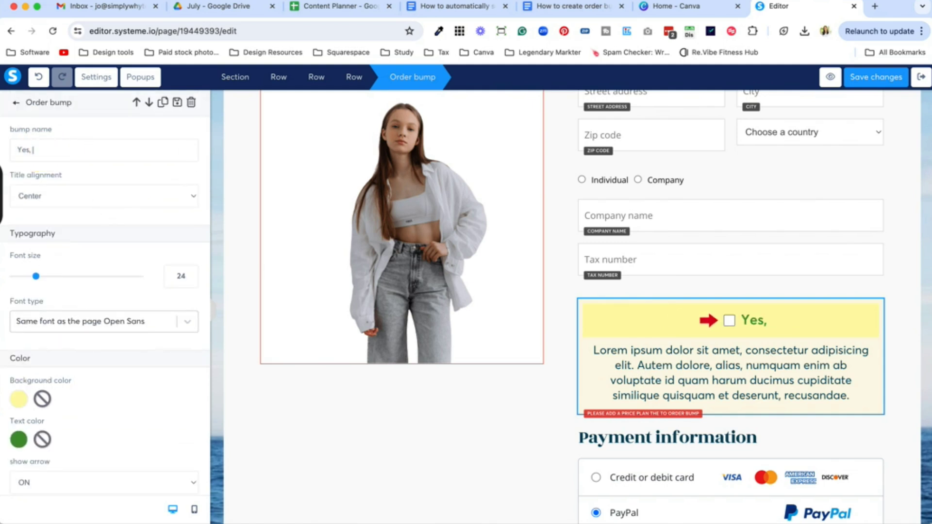
{"action": "type", "text": "add"}
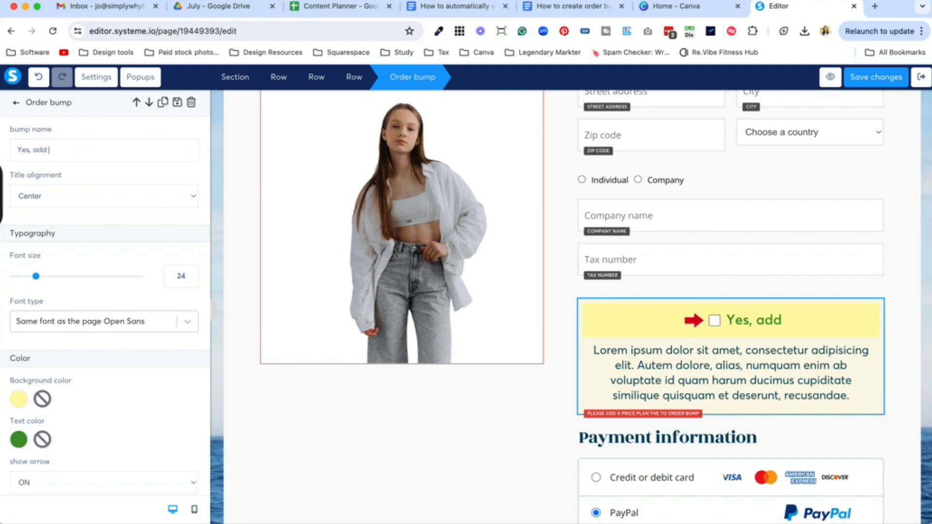
{"action": "type", "text": " to my ord"}
{"action": "key", "text": "BackSpace"}
{"action": "type", "text": "r"}
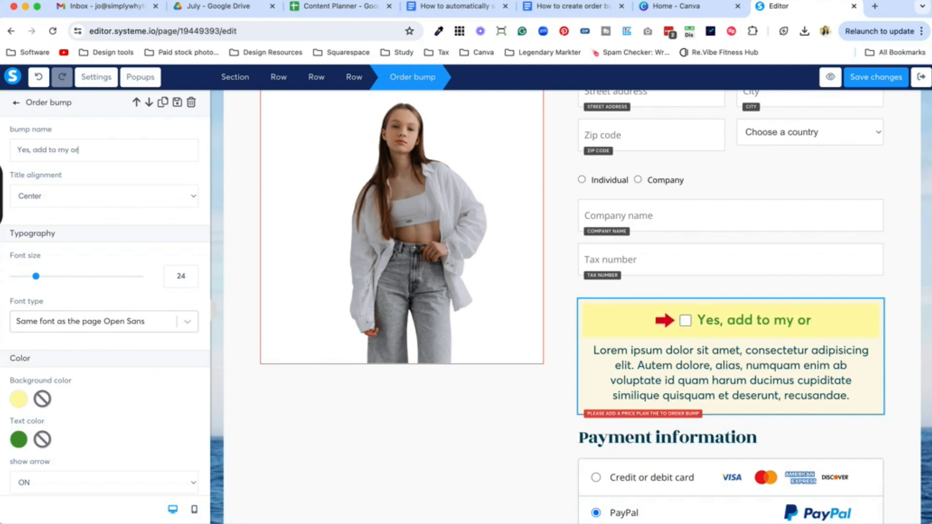
{"action": "type", "text": "der for $37"}
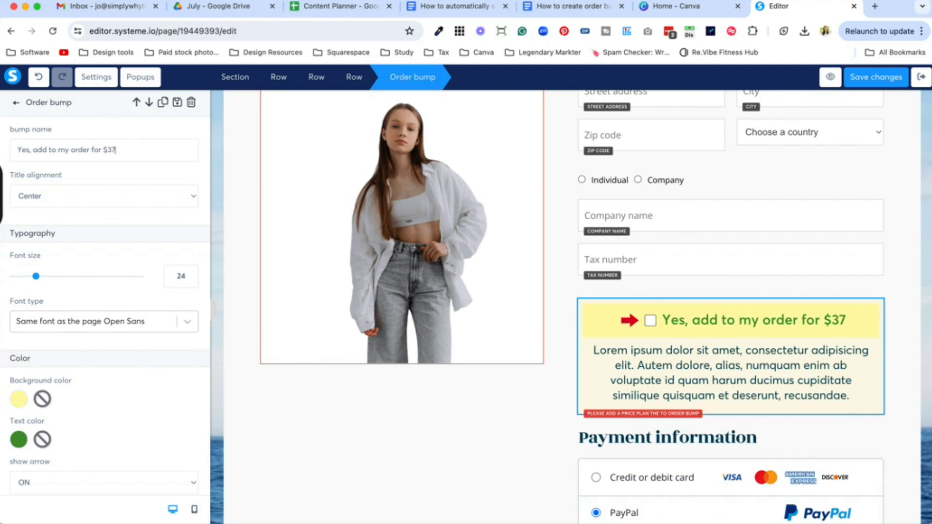
{"action": "key", "text": "BackSpace"}
{"action": "key", "text": "BackSpace"}
{"action": "type", "text": "27"}
Try lengthening the order bump's description by pasting three copies of its placeholder paragraph after the original
{"action": "left_click", "coordinate": [661, 379]}
{"action": "double_click", "coordinate": [692, 365]}
{"action": "left_click_drag", "start_coordinate": [852, 381], "coordinate": [804, 378]}
{"action": "key", "text": "ctrl+a"}
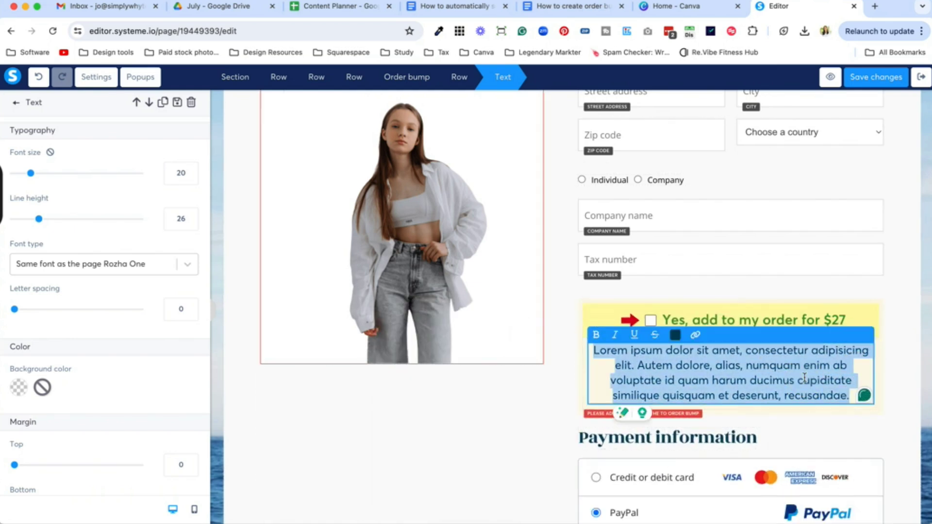
{"action": "left_click", "coordinate": [634, 355]}
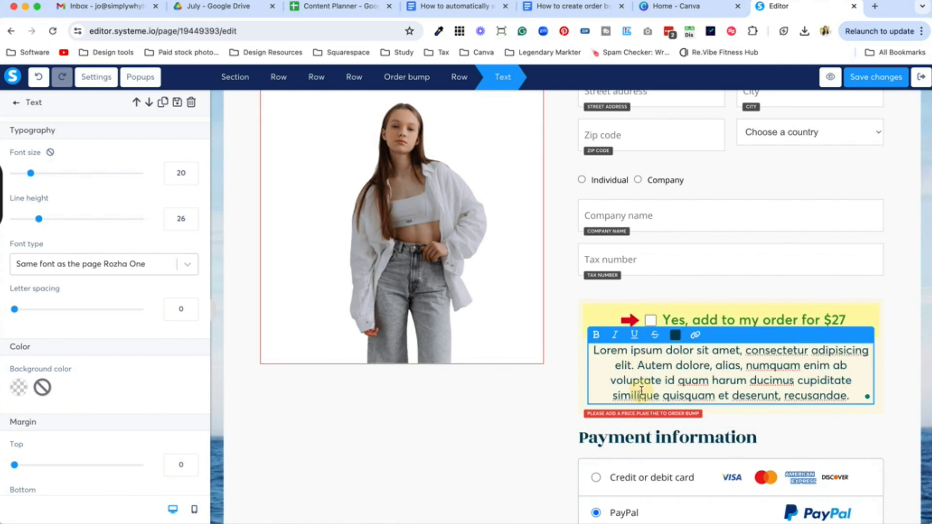
{"action": "triple_click", "coordinate": [748, 374]}
{"action": "key", "text": "ctrl+c"}
{"action": "left_click", "coordinate": [849, 395]}
{"action": "key", "text": "ctrl+v"}
{"action": "key", "text": "ctrl+v"}
{"action": "key", "text": "ctrl+v"}
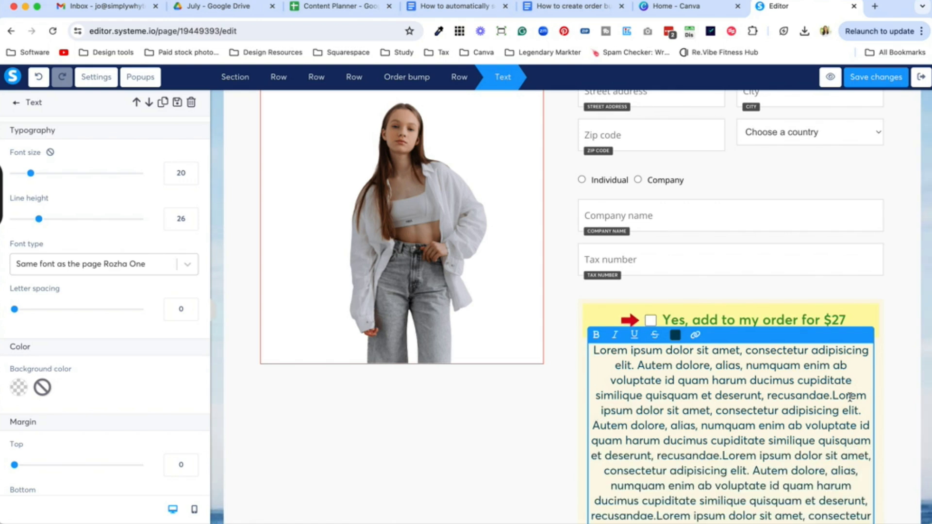
Undo the pasted copies of the placeholder paragraph and leave the description's text editing
{"action": "scroll", "coordinate": [825, 400], "scroll_direction": "down", "scroll_amount": 3}
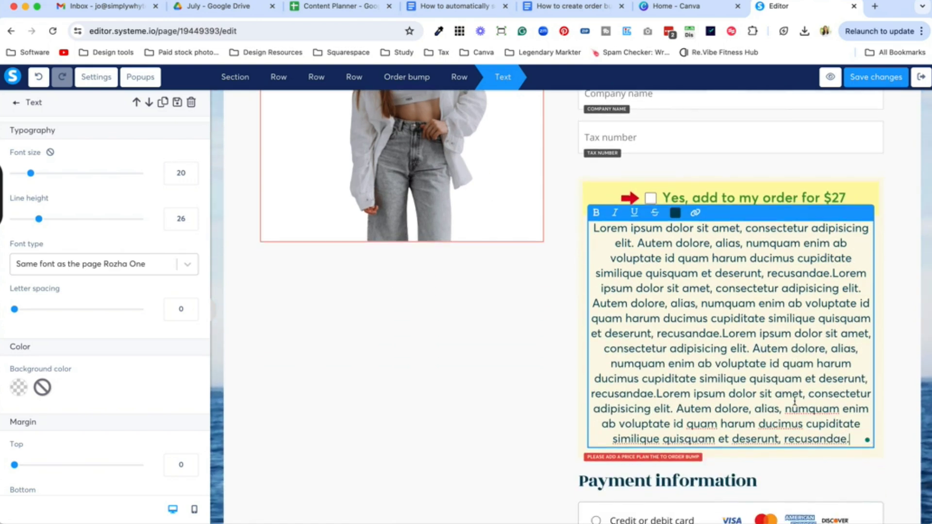
{"action": "left_click", "coordinate": [849, 439]}
{"action": "left_click_drag", "start_coordinate": [848, 440], "coordinate": [600, 228]}
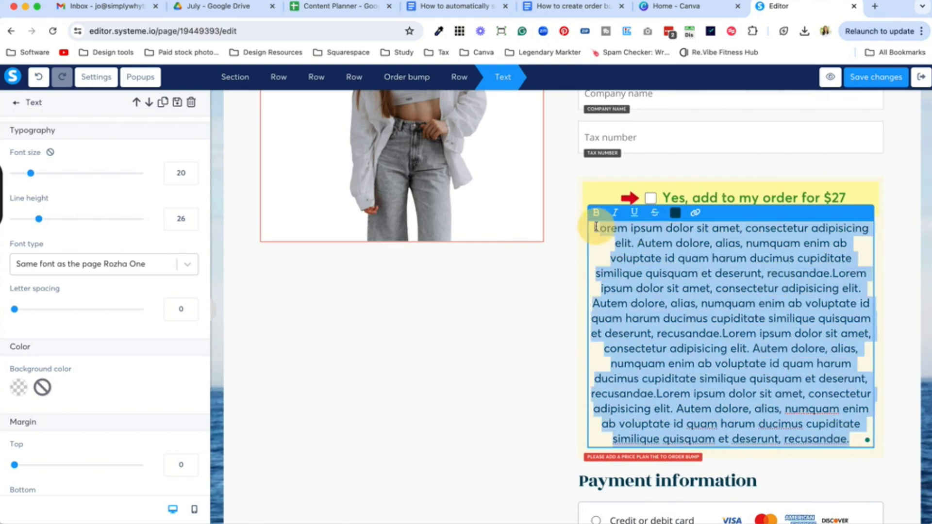
{"action": "key", "text": "super+z"}
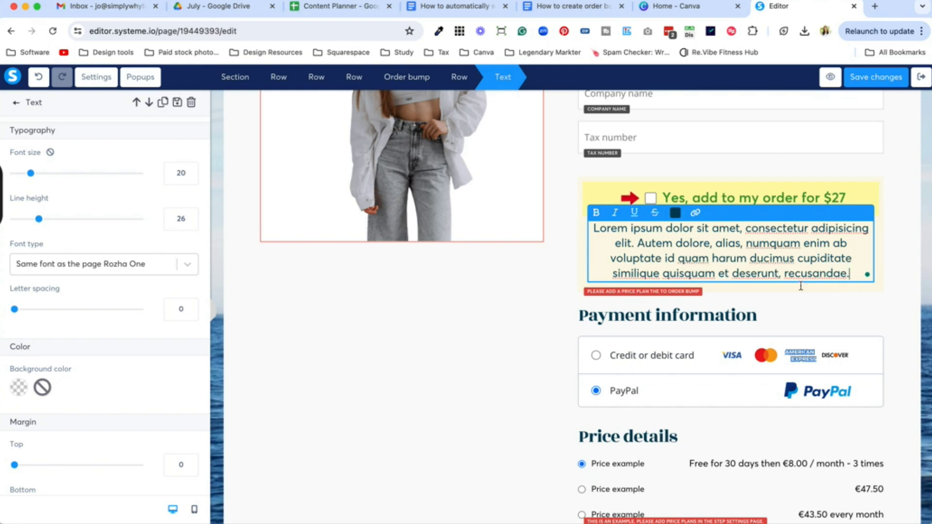
{"action": "key", "text": "Escape"}
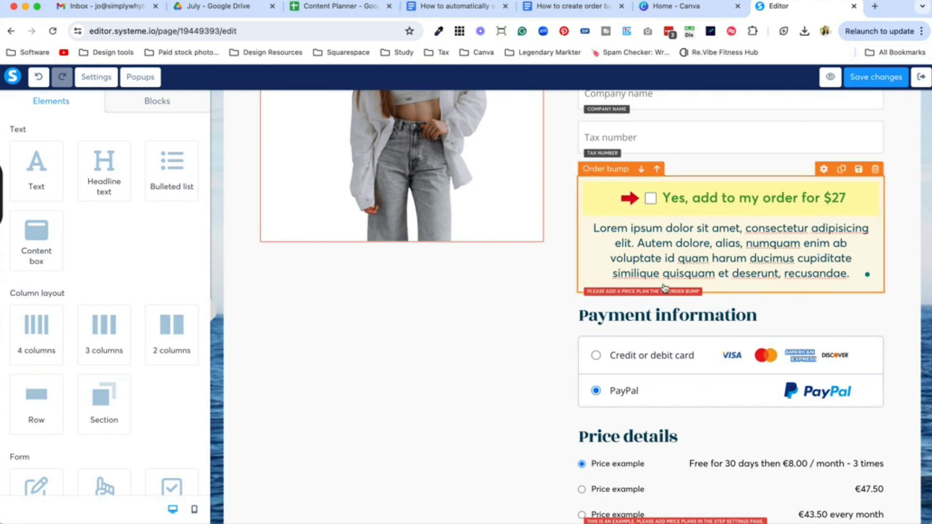
Save the order form page's changes and exit the page editor to the funnel step's configuration
{"action": "scroll", "coordinate": [649, 298], "scroll_direction": "down", "scroll_amount": 2}
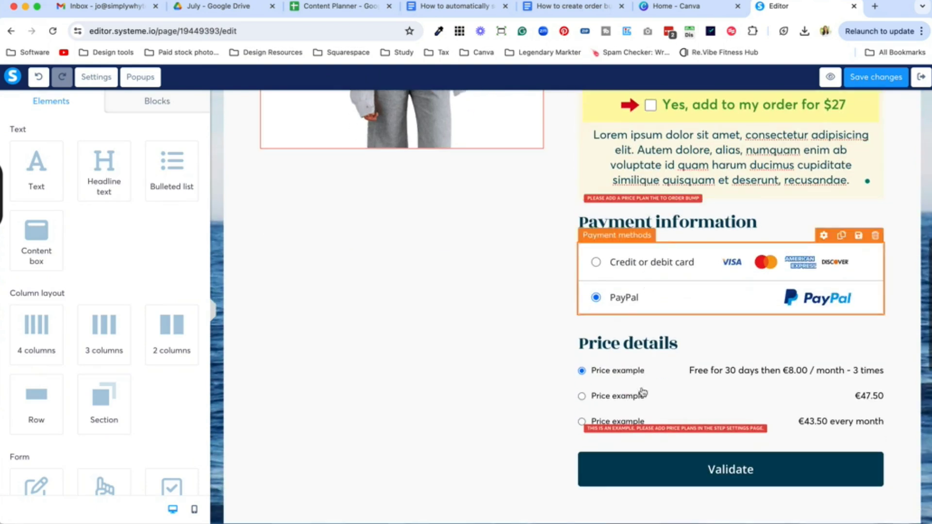
{"action": "scroll", "coordinate": [641, 391], "scroll_direction": "up", "scroll_amount": 5}
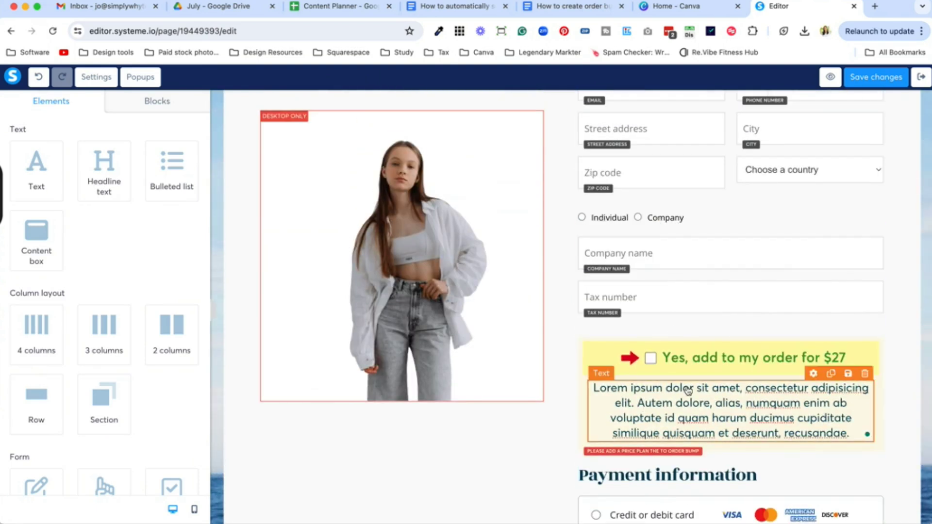
{"action": "scroll", "coordinate": [636, 364], "scroll_direction": "up", "scroll_amount": 1}
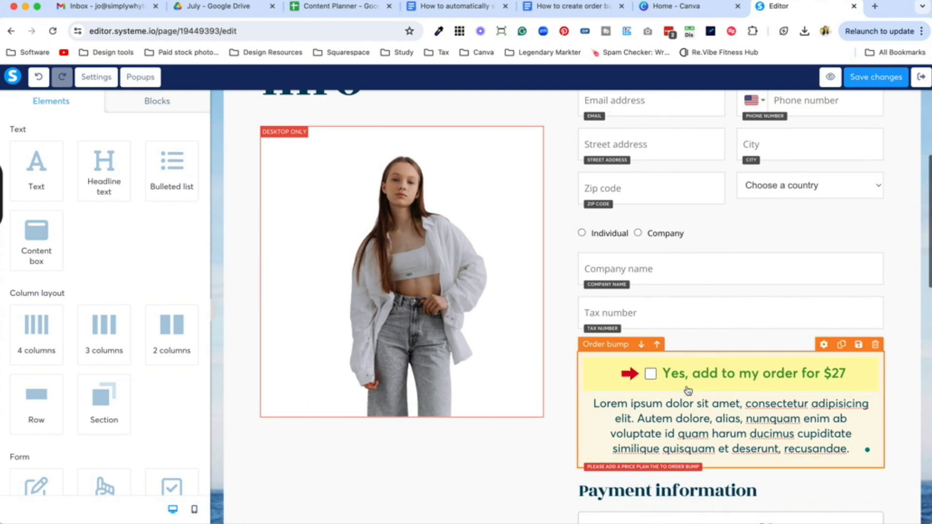
{"action": "left_click", "coordinate": [875, 85]}
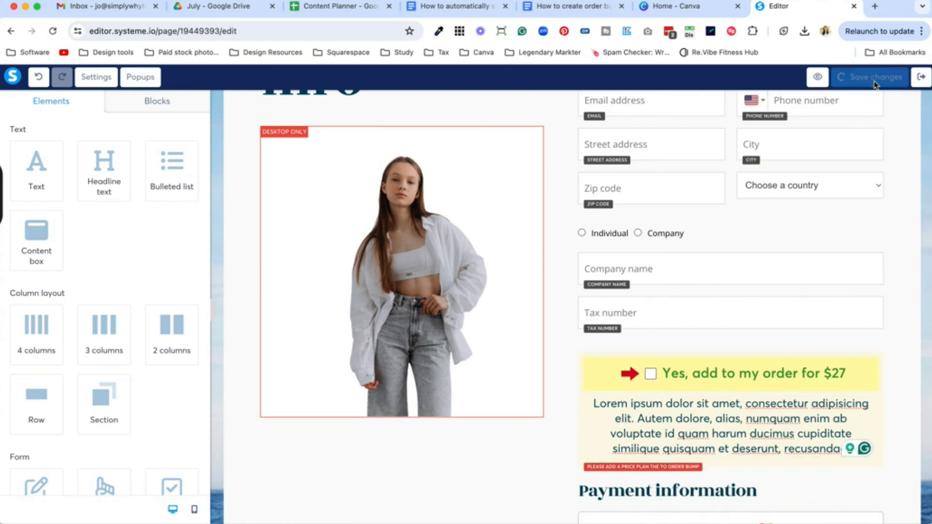
{"action": "left_click", "coordinate": [921, 77]}
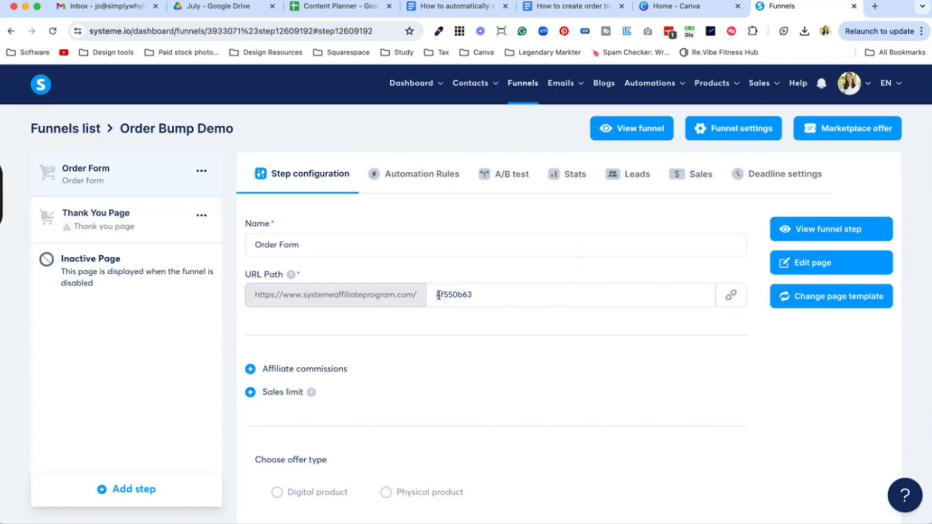
Set the order form's offer type to digital product and save the existing one-time price plan "1k + Bonuses" to it
{"action": "scroll", "coordinate": [496, 366], "scroll_direction": "down", "scroll_amount": 3}
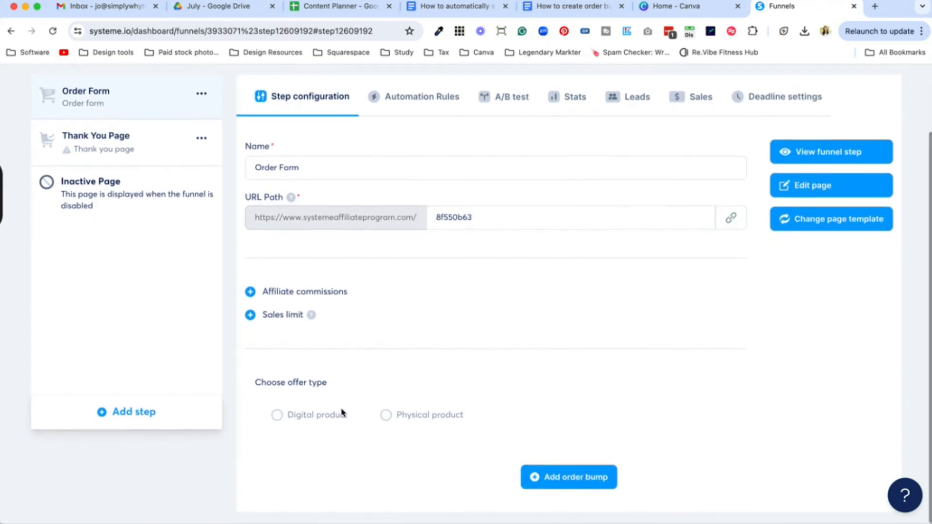
{"action": "left_click", "coordinate": [277, 416]}
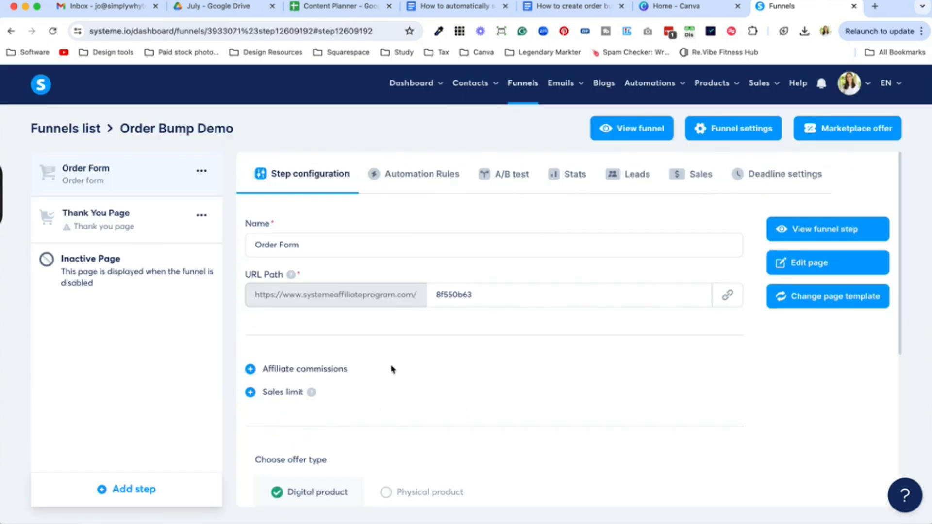
{"action": "scroll", "coordinate": [391, 368], "scroll_direction": "down", "scroll_amount": 5}
{"action": "scroll", "coordinate": [430, 359], "scroll_direction": "down", "scroll_amount": 1}
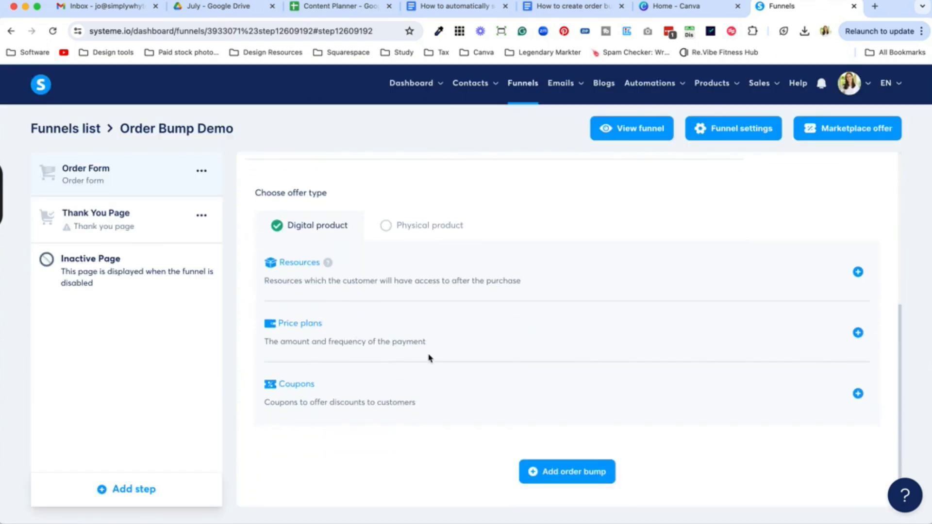
{"action": "left_click", "coordinate": [857, 334]}
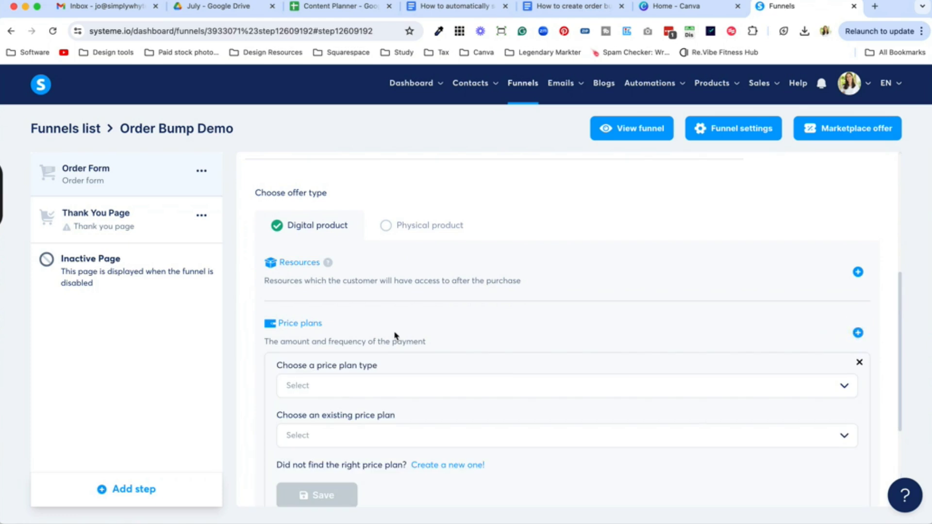
{"action": "scroll", "coordinate": [396, 335], "scroll_direction": "down", "scroll_amount": 3}
{"action": "left_click", "coordinate": [414, 300]}
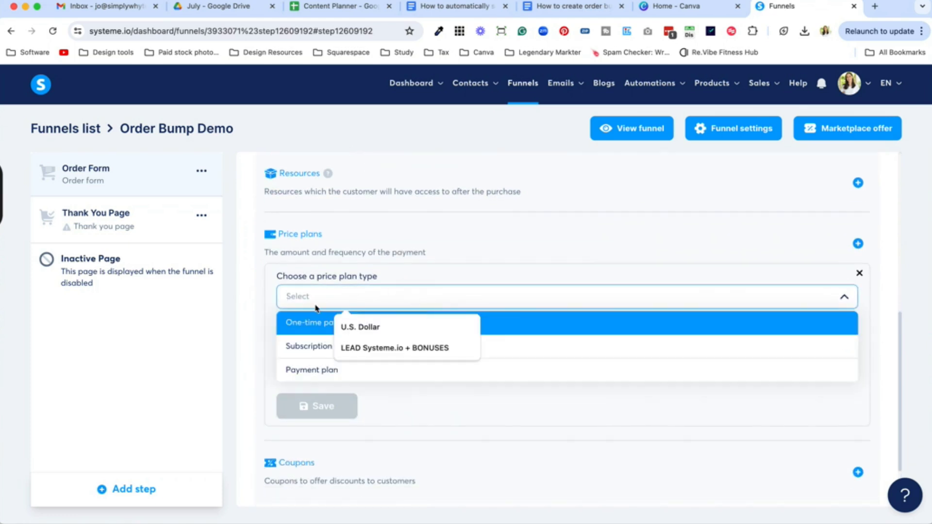
{"action": "left_click", "coordinate": [311, 322]}
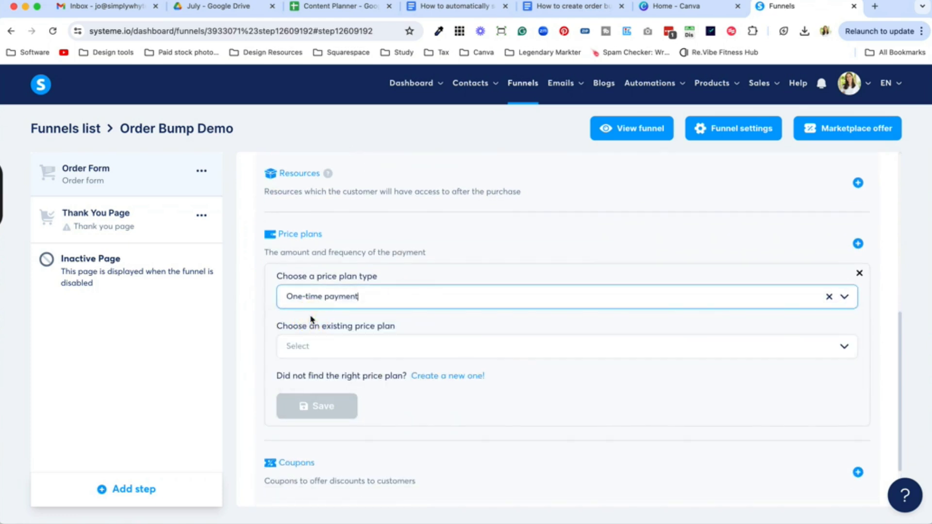
{"action": "left_click", "coordinate": [371, 353]}
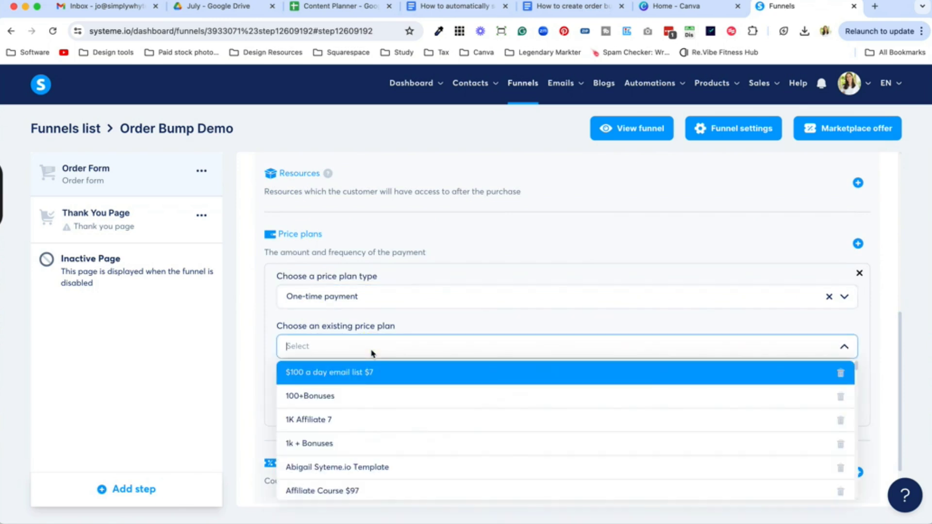
{"action": "left_click", "coordinate": [338, 442]}
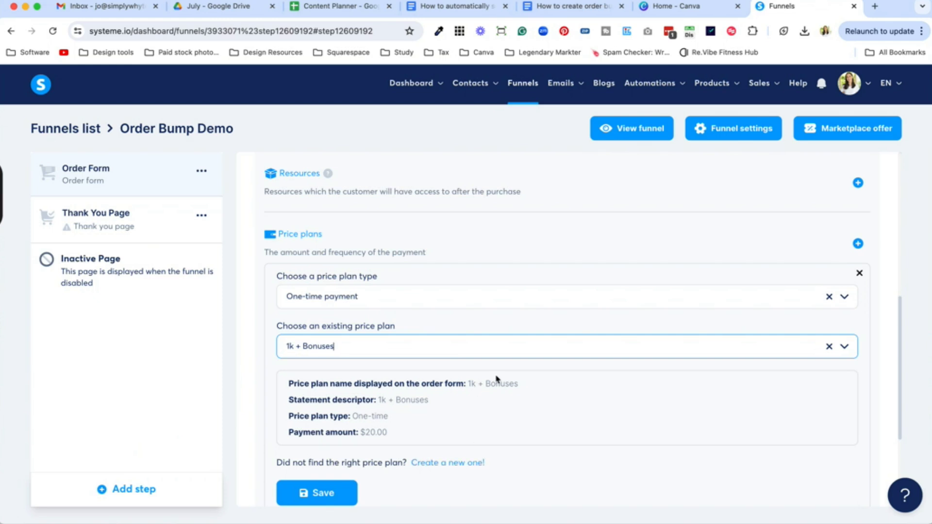
{"action": "scroll", "coordinate": [497, 381], "scroll_direction": "down", "scroll_amount": 2}
{"action": "left_click", "coordinate": [340, 408]}
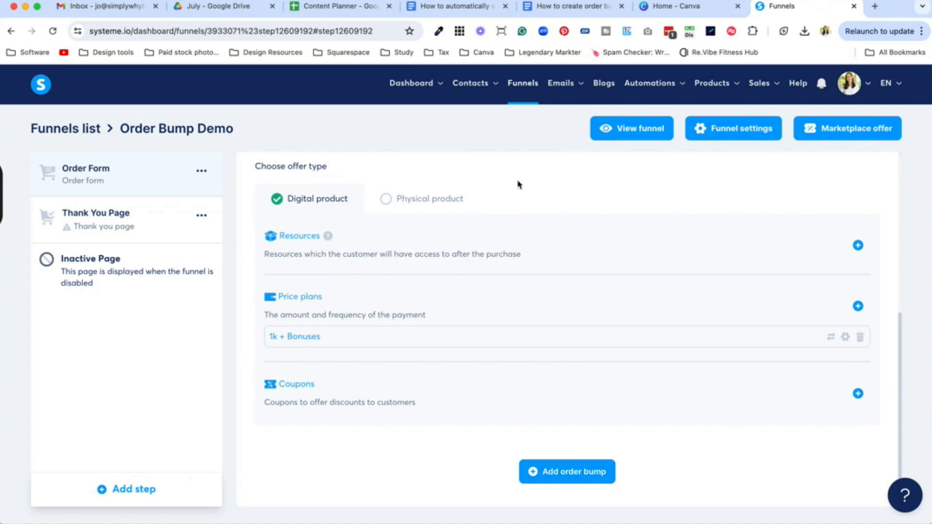
Create a new contact tag named "ORDER BUMP12"
{"action": "scroll", "coordinate": [470, 186], "scroll_direction": "up", "scroll_amount": 6}
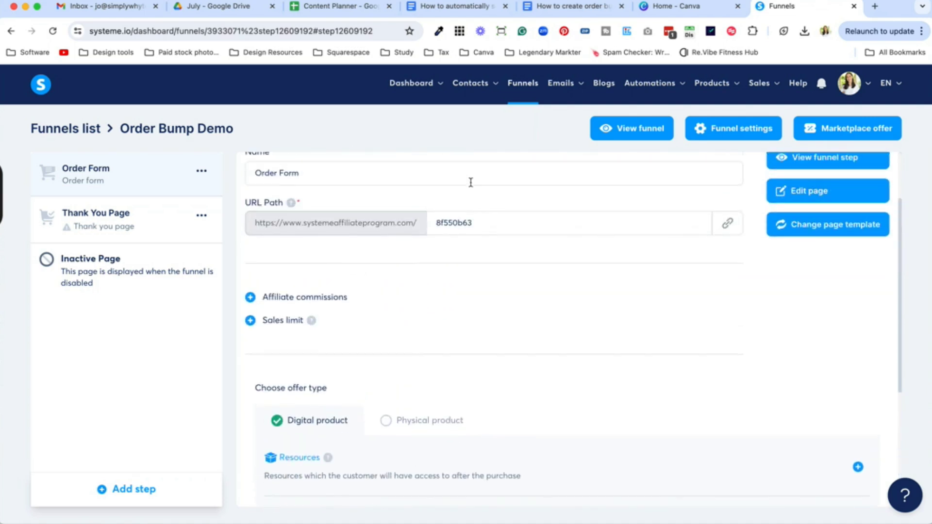
{"action": "mouse_move", "coordinate": [472, 90]}
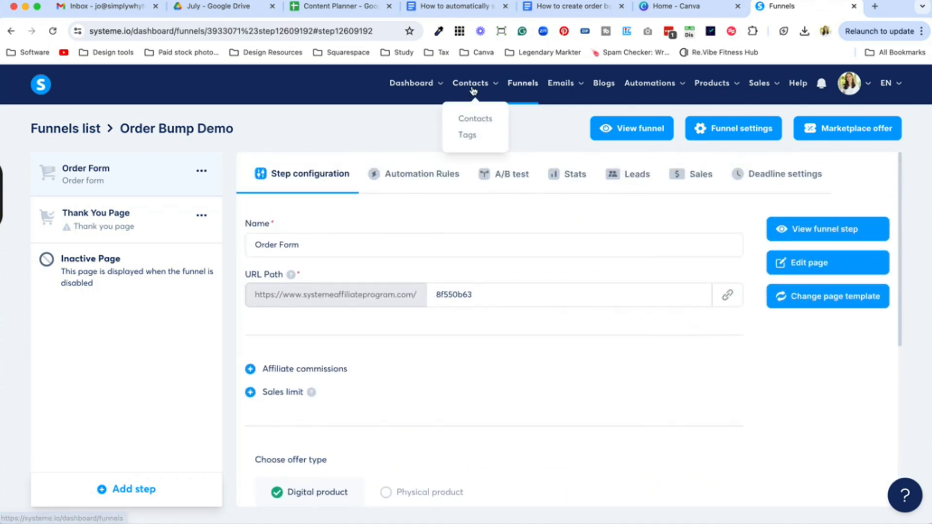
{"action": "left_click", "coordinate": [469, 137]}
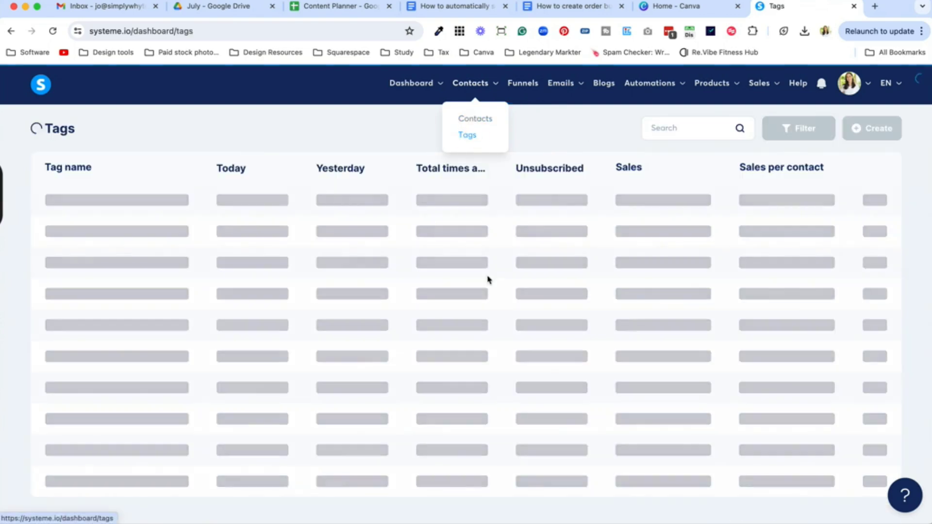
{"action": "mouse_move", "coordinate": [481, 92]}
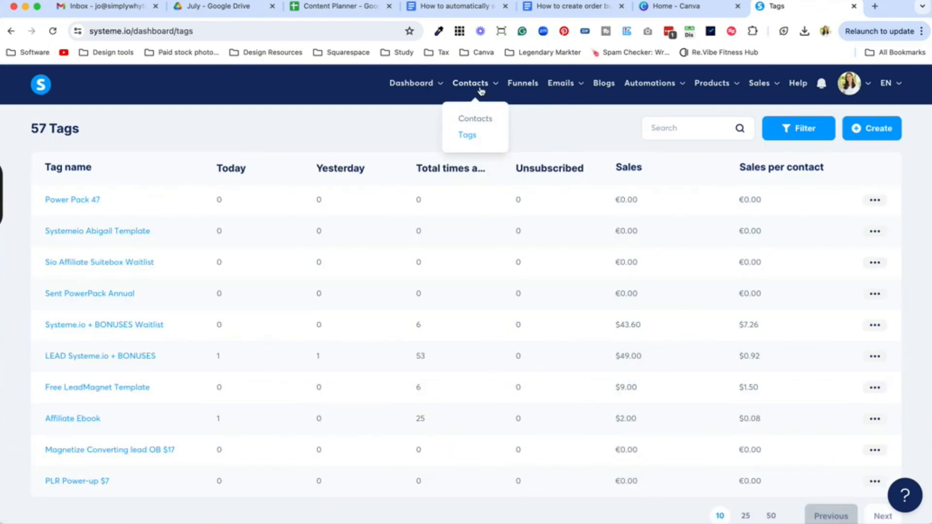
{"action": "left_click", "coordinate": [877, 134]}
{"action": "left_click", "coordinate": [405, 298]}
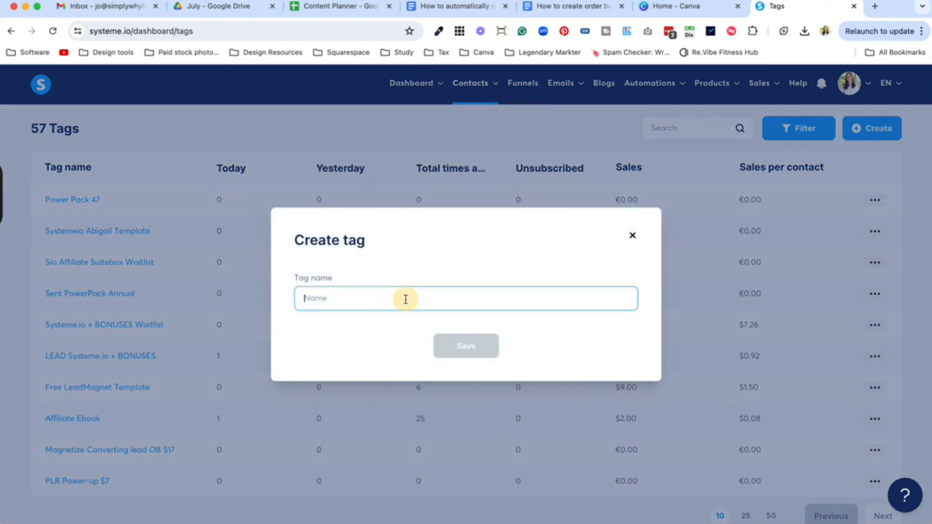
{"action": "type", "text": "ORDER BUMP12"}
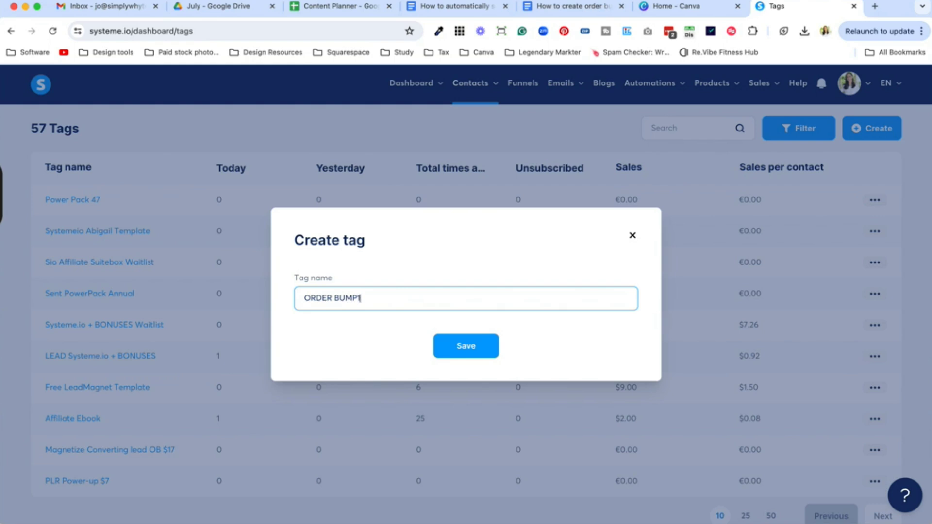
{"action": "left_click", "coordinate": [457, 346]}
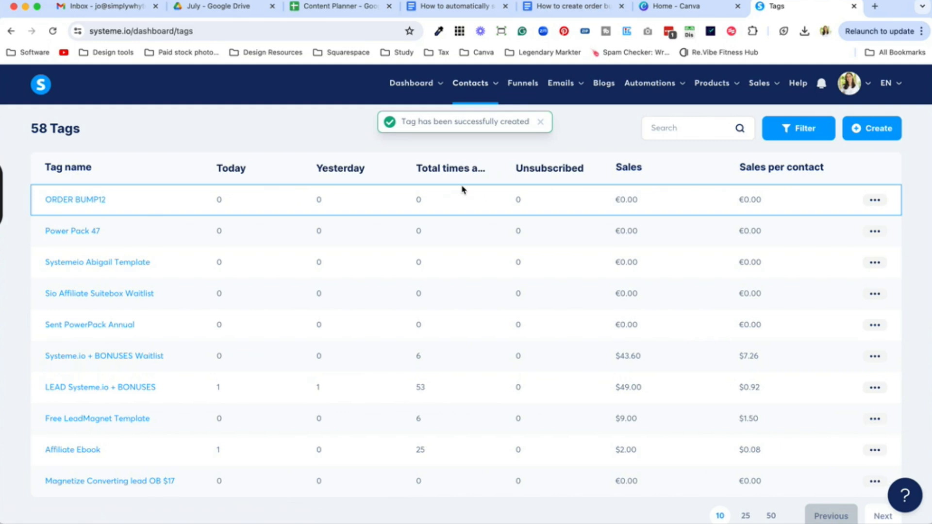
Reopen the Order Bump Demo funnel and add an order bump to its Order Form step with digital product as offer type
{"action": "left_click", "coordinate": [523, 91]}
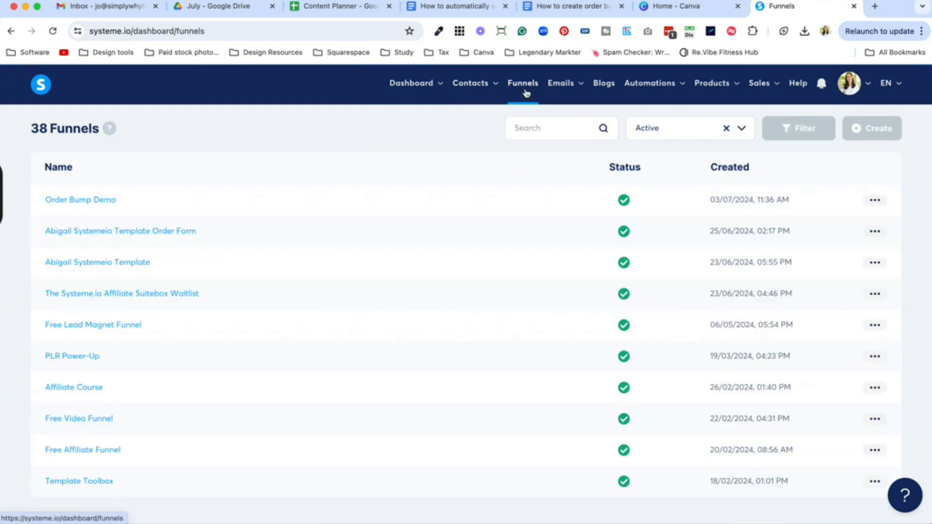
{"action": "left_click", "coordinate": [96, 201]}
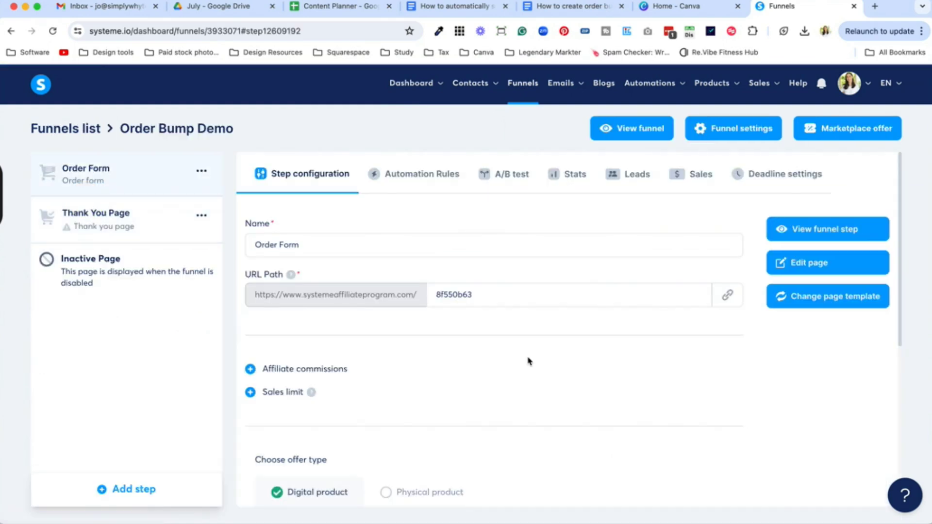
{"action": "scroll", "coordinate": [529, 362], "scroll_direction": "down", "scroll_amount": 5}
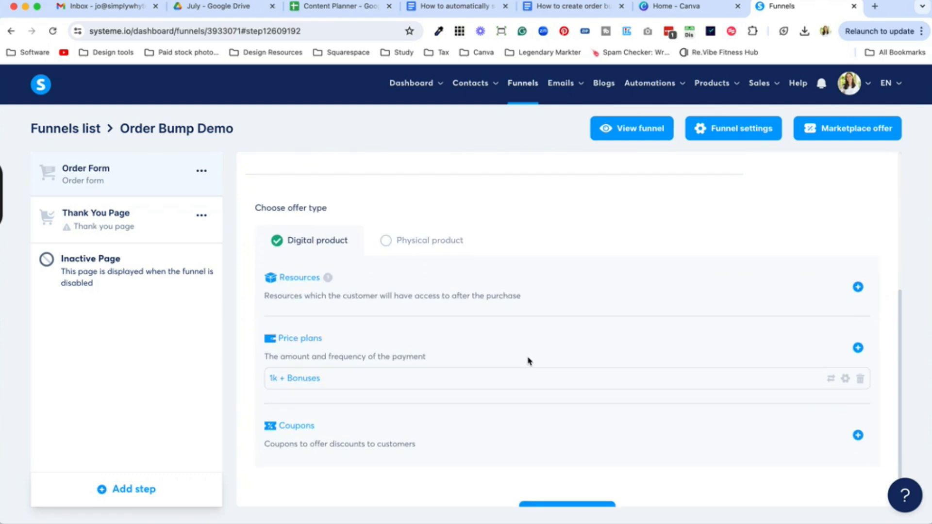
{"action": "scroll", "coordinate": [529, 361], "scroll_direction": "down", "scroll_amount": 1}
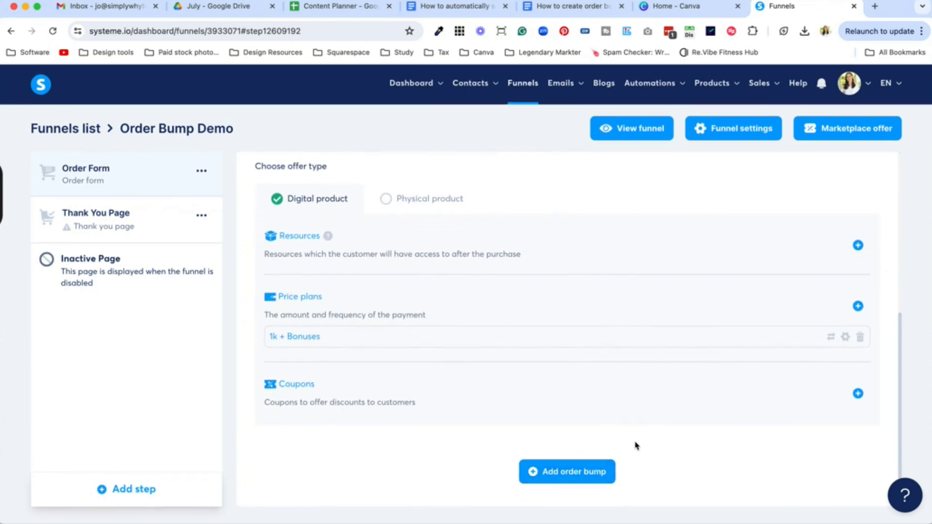
{"action": "left_click", "coordinate": [564, 479]}
{"action": "scroll", "coordinate": [509, 378], "scroll_direction": "down", "scroll_amount": 2}
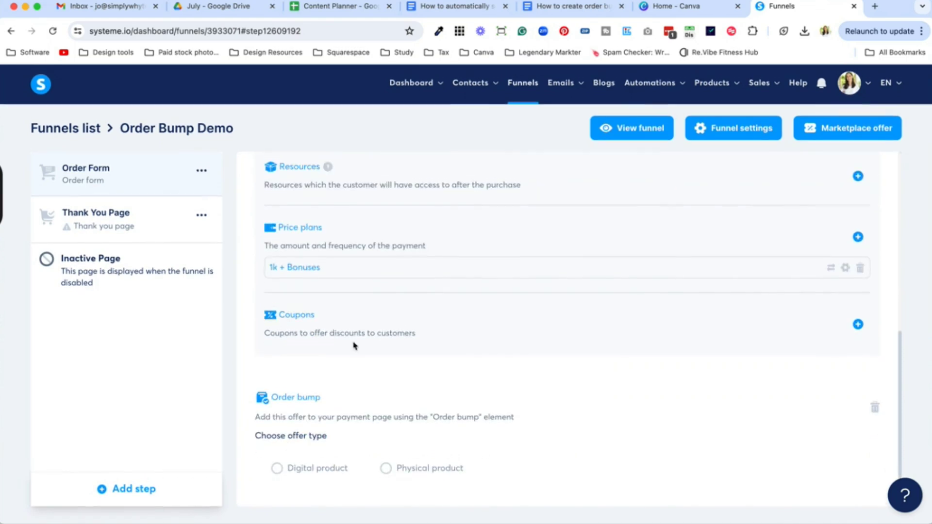
{"action": "left_click", "coordinate": [277, 469]}
Add a Tags resource with the tag "ORDER BUMP12" to the order bump and save it
{"action": "scroll", "coordinate": [566, 393], "scroll_direction": "down", "scroll_amount": 3}
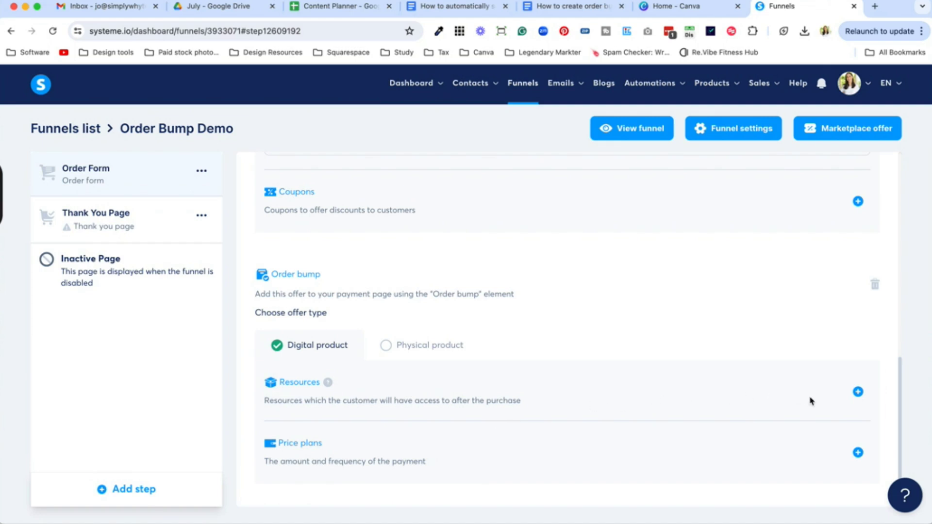
{"action": "left_click", "coordinate": [858, 391]}
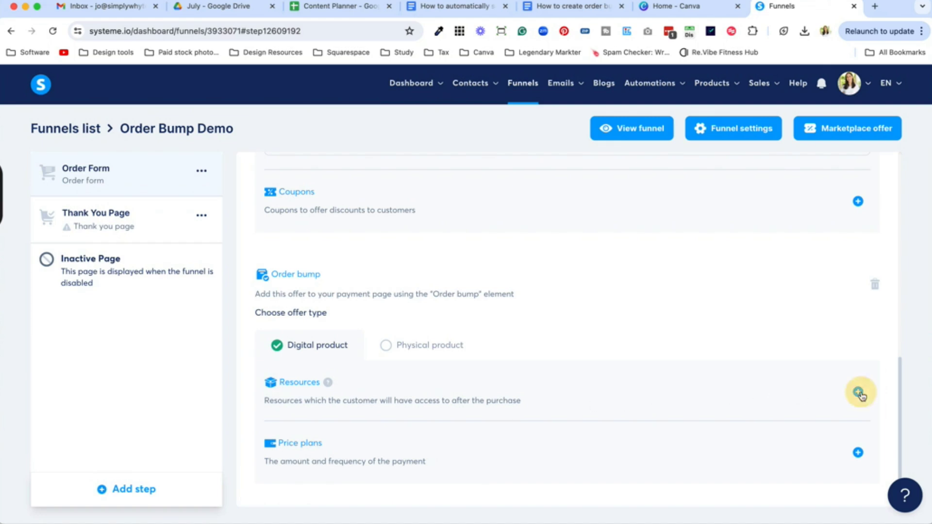
{"action": "scroll", "coordinate": [574, 301], "scroll_direction": "down", "scroll_amount": 2}
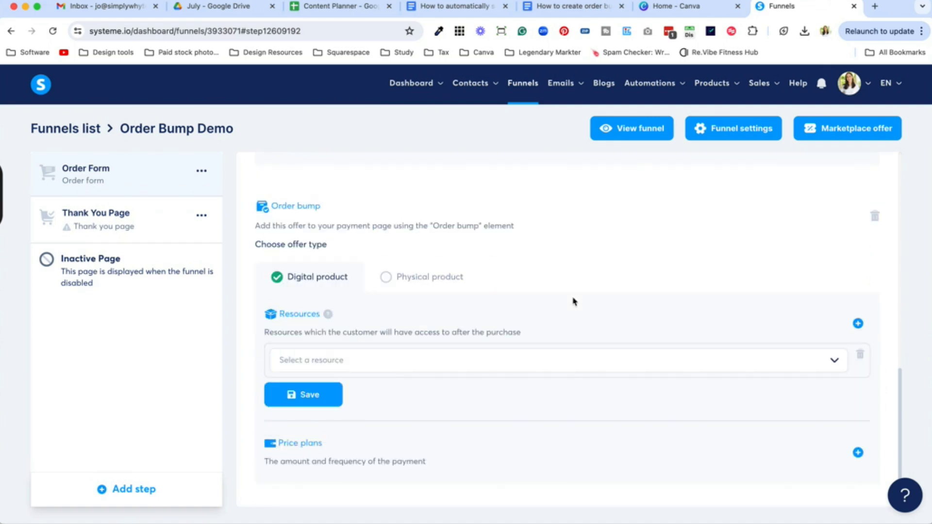
{"action": "left_click", "coordinate": [604, 367]}
{"action": "left_click", "coordinate": [435, 433]}
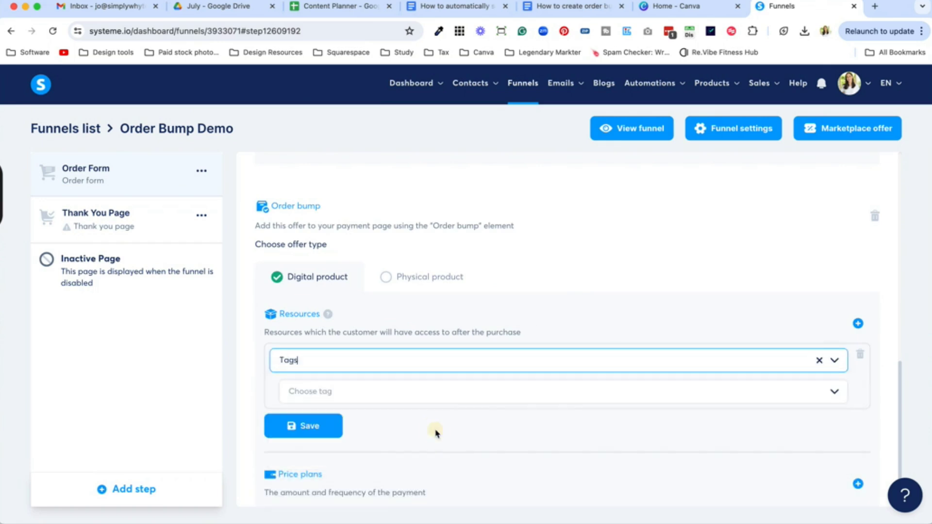
{"action": "left_click", "coordinate": [576, 396]}
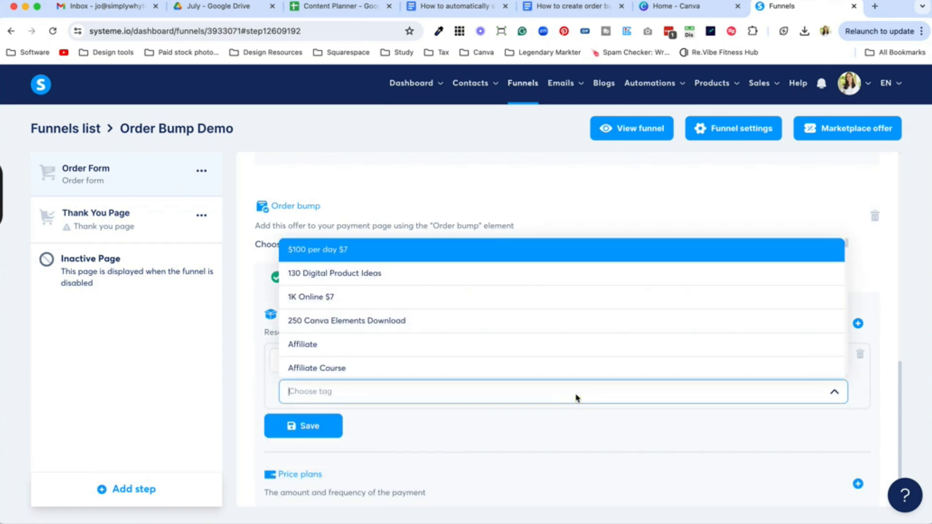
{"action": "type", "text": "or"}
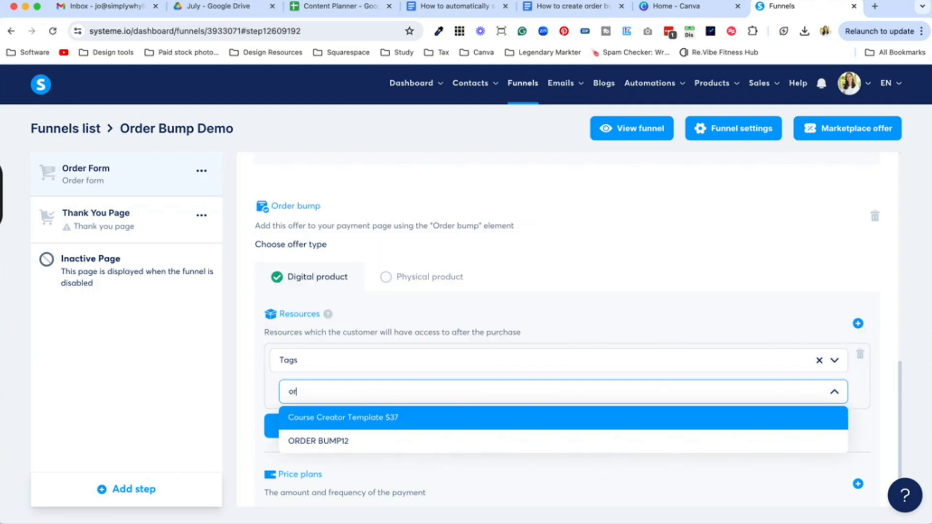
{"action": "left_click", "coordinate": [313, 440]}
{"action": "left_click", "coordinate": [326, 429]}
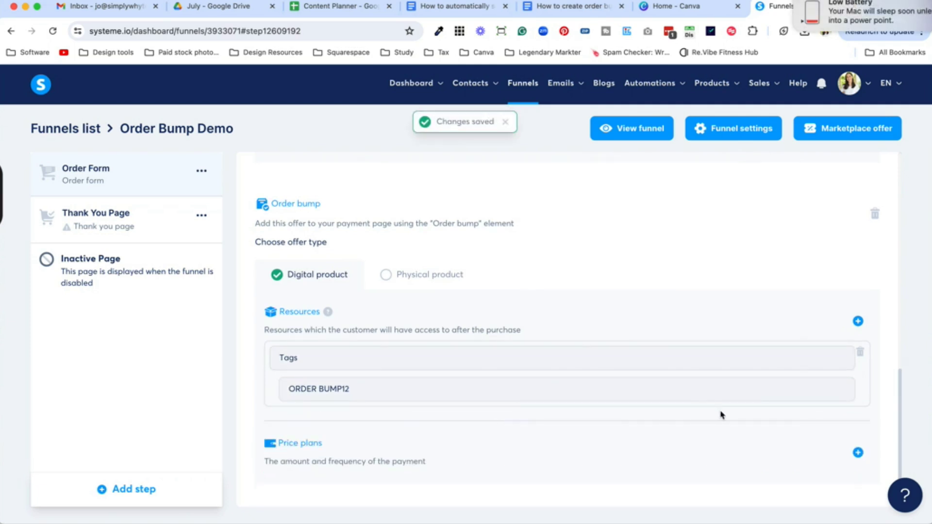
Add the existing one-time payment price plan "Affiliate Course $97" to the order bump and save it
{"action": "left_click", "coordinate": [857, 453]}
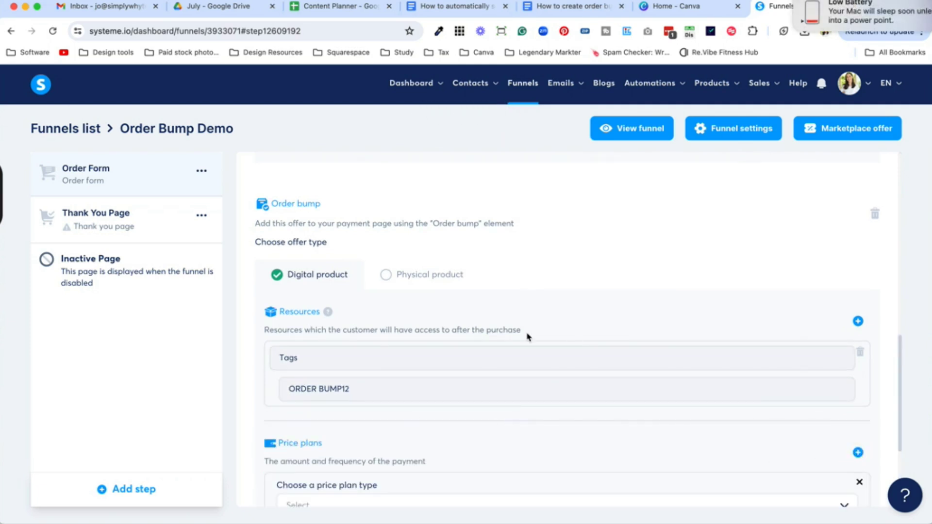
{"action": "scroll", "coordinate": [528, 335], "scroll_direction": "down", "scroll_amount": 4}
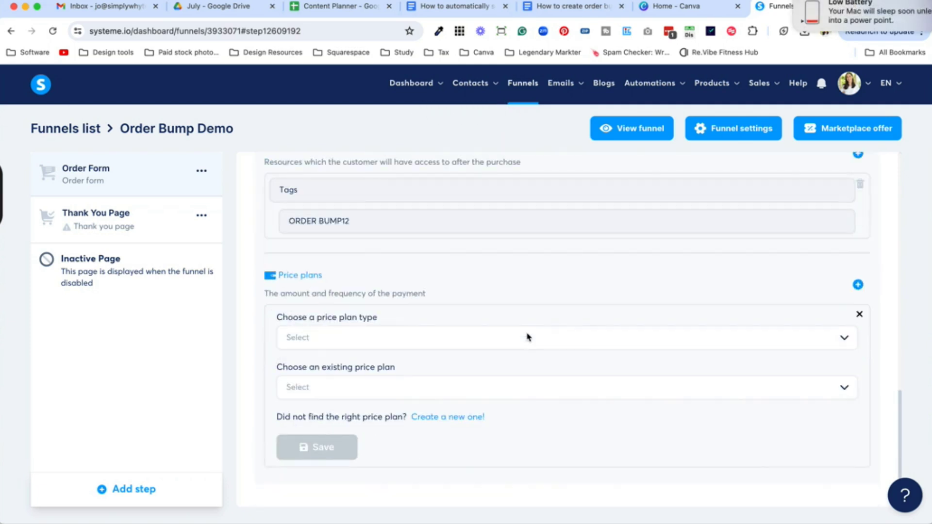
{"action": "left_click", "coordinate": [434, 338]}
{"action": "left_click", "coordinate": [380, 364]}
{"action": "left_click", "coordinate": [382, 388]}
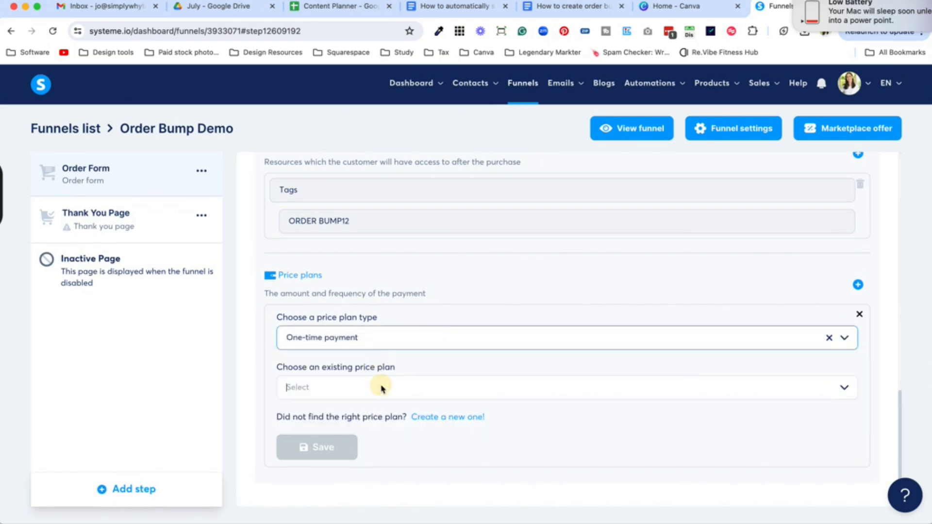
{"action": "scroll", "coordinate": [390, 436], "scroll_direction": "down", "scroll_amount": 3}
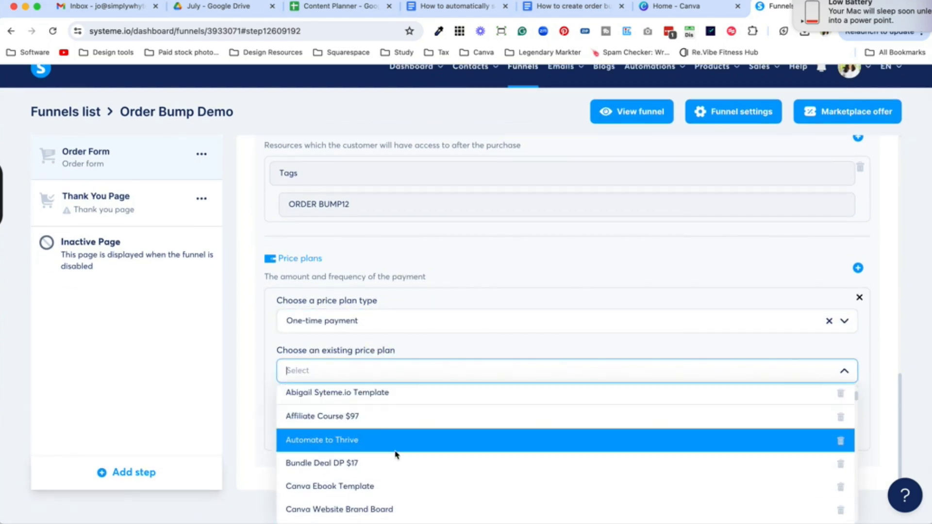
{"action": "mouse_move", "coordinate": [374, 457]}
{"action": "left_click", "coordinate": [357, 416]}
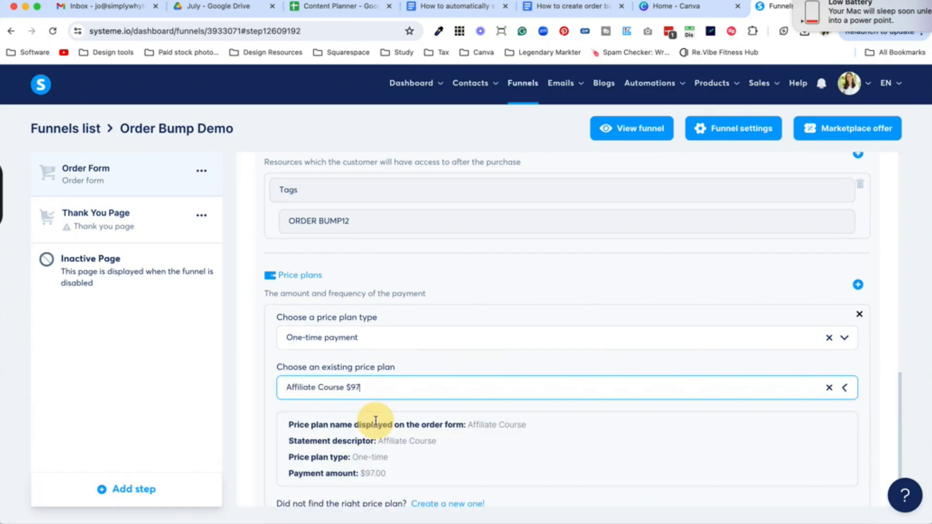
{"action": "scroll", "coordinate": [266, 426], "scroll_direction": "down", "scroll_amount": 2}
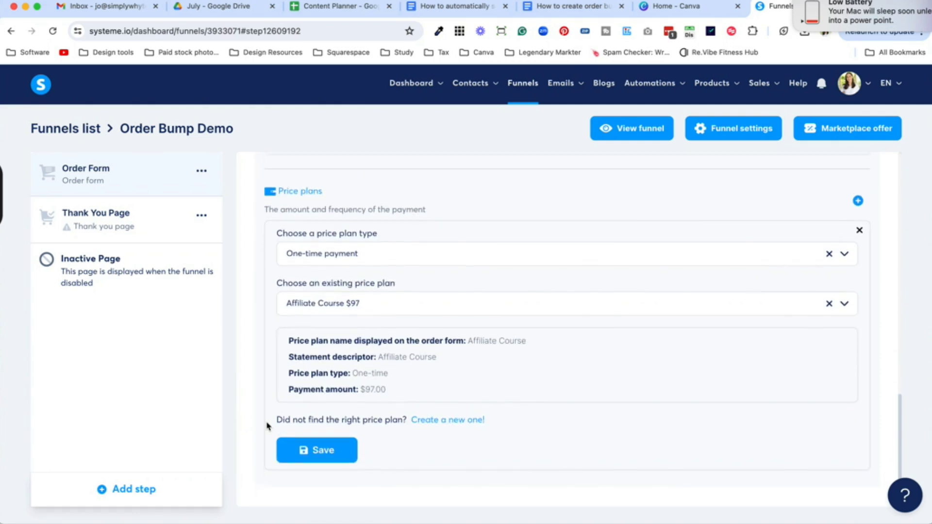
{"action": "left_click", "coordinate": [332, 450]}
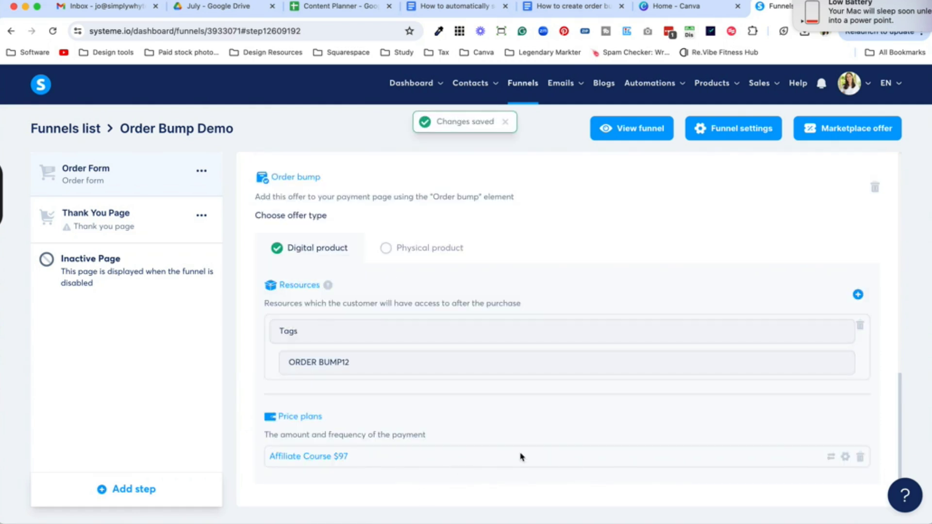
Review the main offer's and order bump's settings, and inspect the order form page in the editor down to its payment button
{"action": "scroll", "coordinate": [508, 374], "scroll_direction": "up", "scroll_amount": 5}
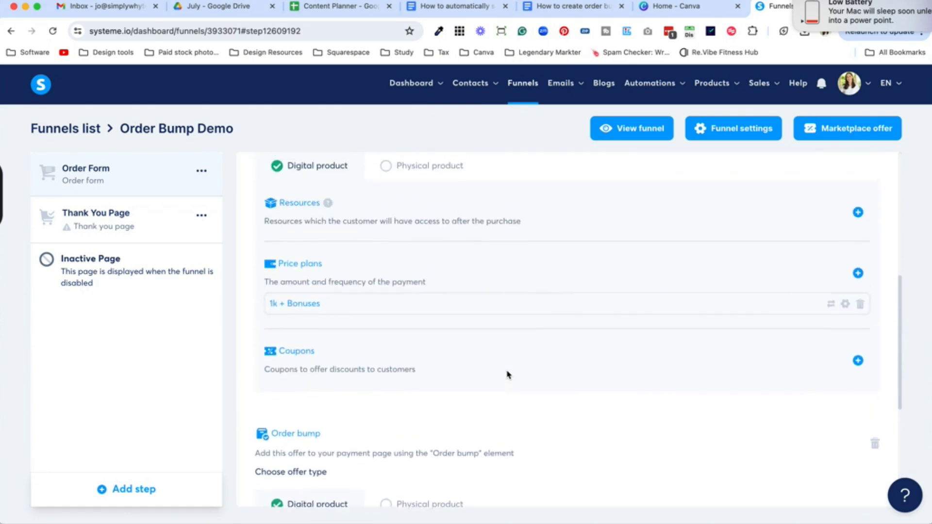
{"action": "scroll", "coordinate": [508, 374], "scroll_direction": "up", "scroll_amount": 1}
{"action": "scroll", "coordinate": [469, 343], "scroll_direction": "down", "scroll_amount": 1}
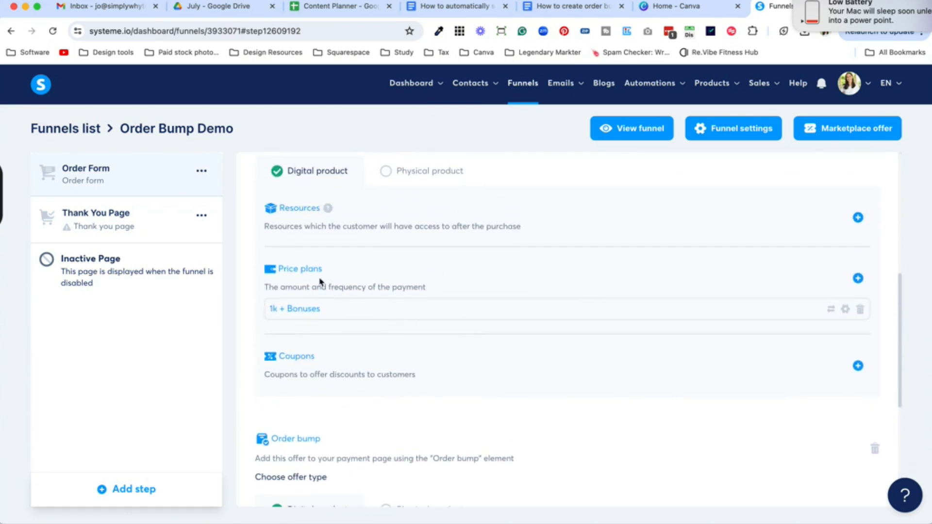
{"action": "scroll", "coordinate": [406, 301], "scroll_direction": "down", "scroll_amount": 5}
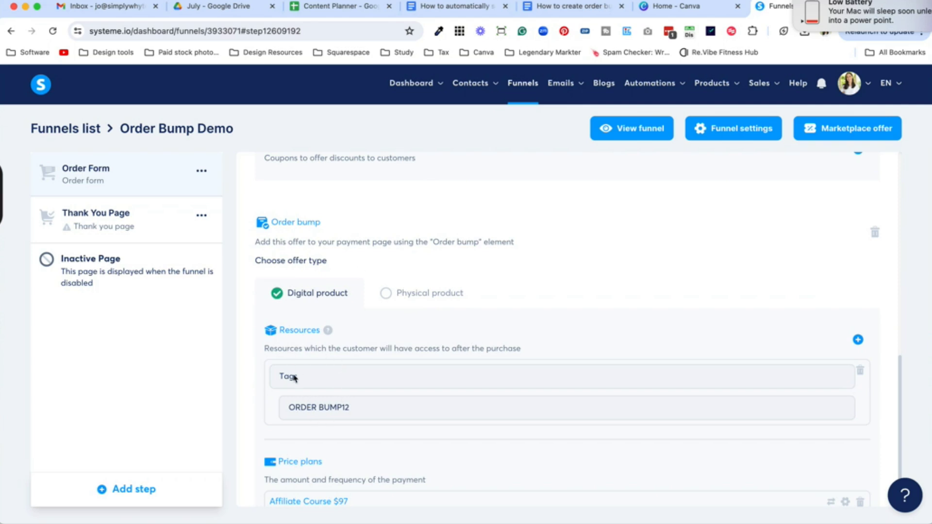
{"action": "scroll", "coordinate": [328, 392], "scroll_direction": "down", "scroll_amount": 1}
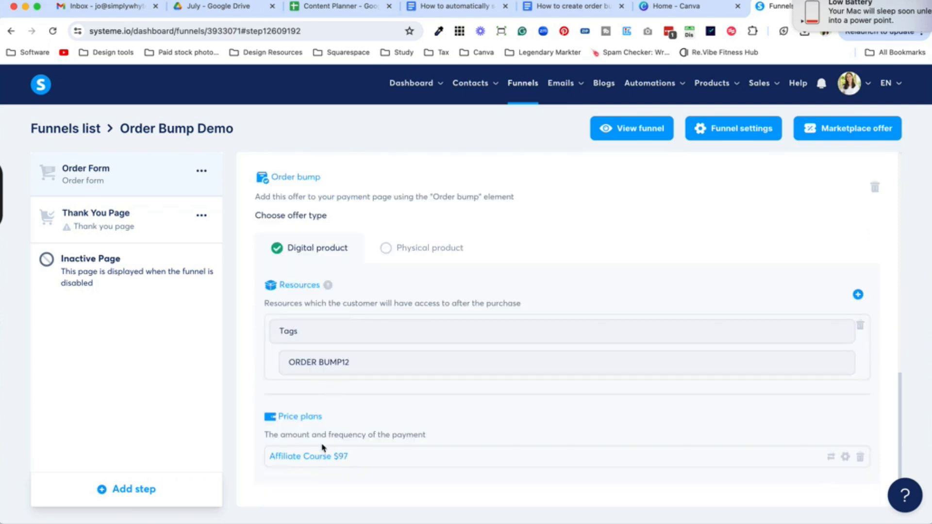
{"action": "left_click", "coordinate": [194, 180]}
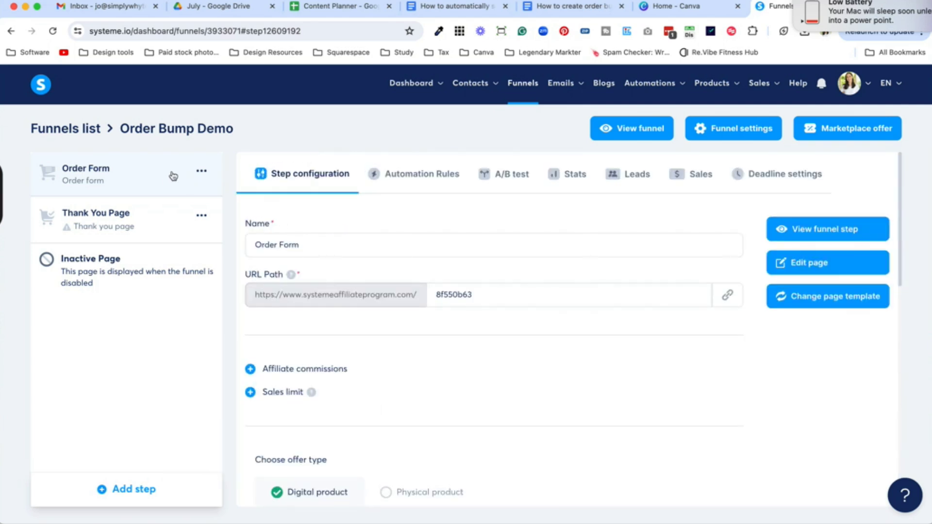
{"action": "scroll", "coordinate": [408, 263], "scroll_direction": "up", "scroll_amount": 1}
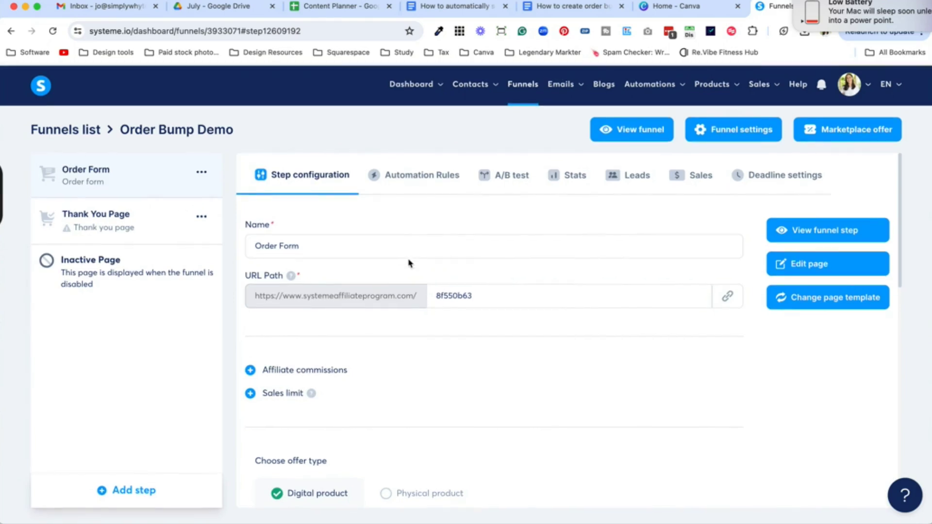
{"action": "left_click", "coordinate": [817, 262]}
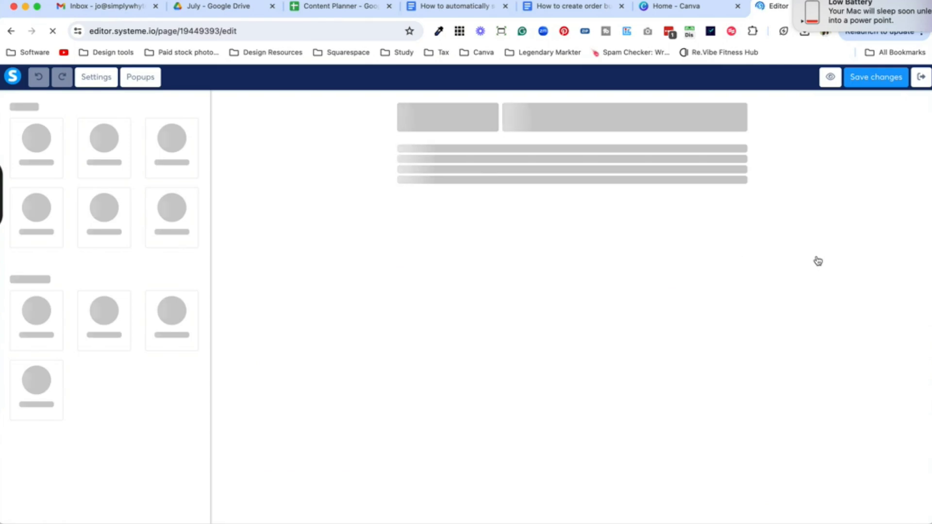
{"action": "scroll", "coordinate": [717, 348], "scroll_direction": "down", "scroll_amount": 5}
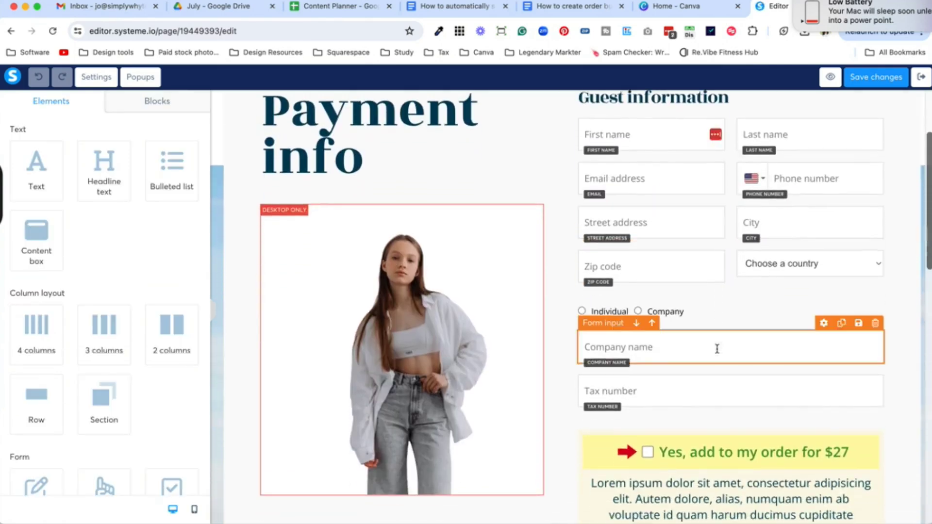
{"action": "scroll", "coordinate": [717, 351], "scroll_direction": "down", "scroll_amount": 7}
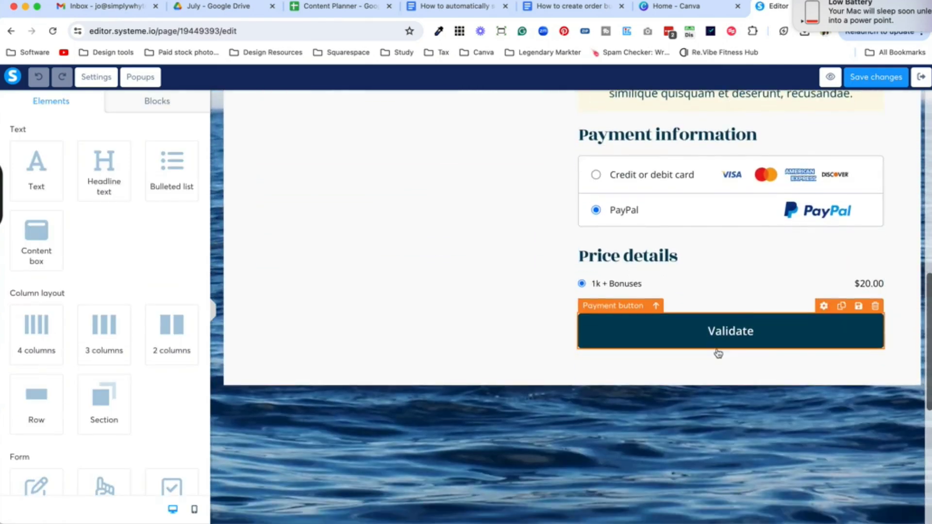
{"action": "scroll", "coordinate": [772, 285], "scroll_direction": "up", "scroll_amount": 12}
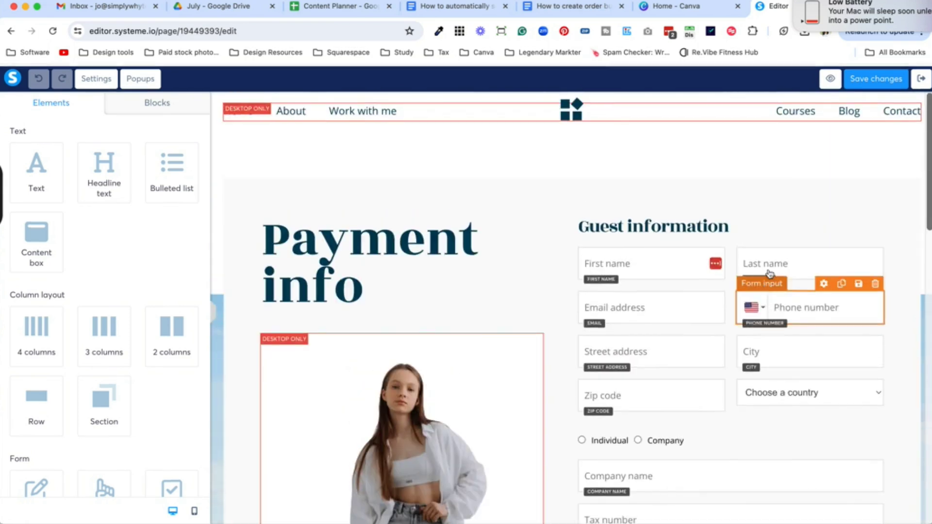
{"action": "left_click", "coordinate": [920, 76]}
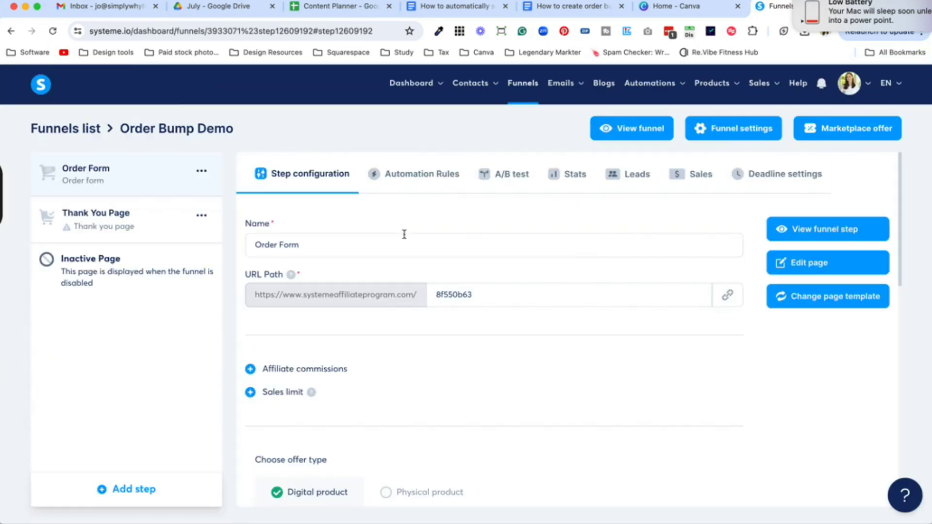
Create an automation rule on the Order Form step, triggered by a new sale, that adds the tag "1K Online $7"
{"action": "left_click", "coordinate": [415, 183]}
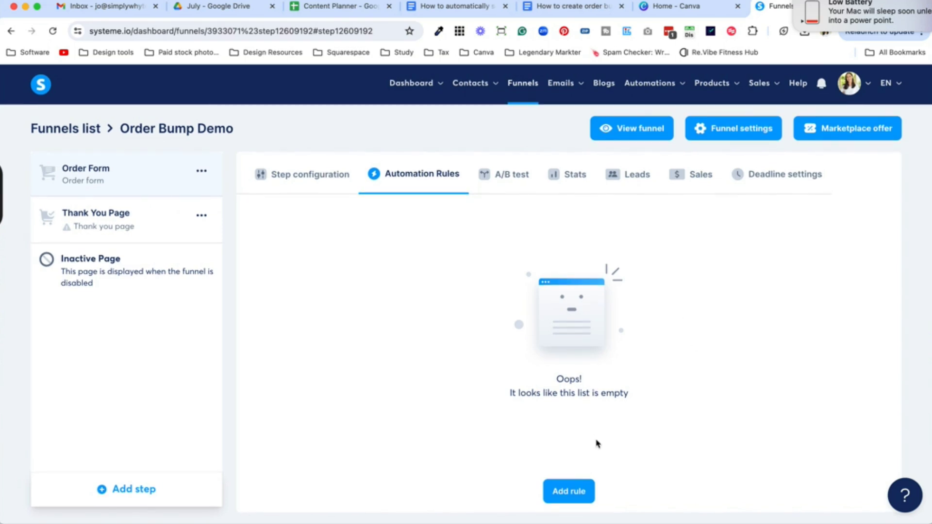
{"action": "left_click", "coordinate": [577, 491]}
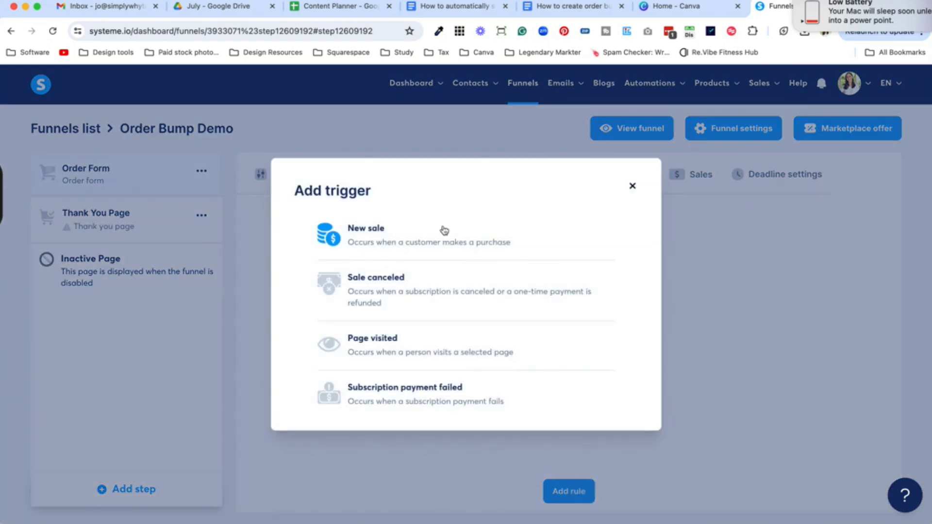
{"action": "left_click", "coordinate": [444, 231]}
{"action": "left_click", "coordinate": [732, 245]}
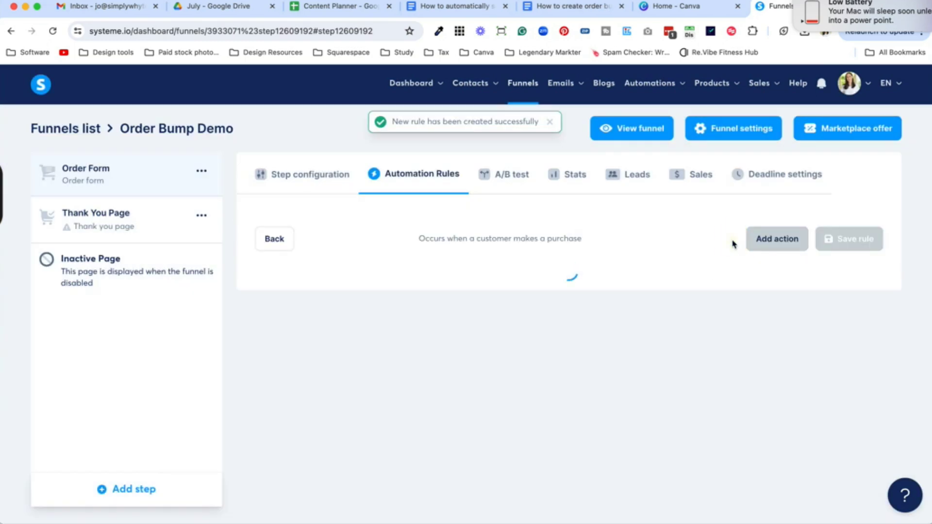
{"action": "left_click", "coordinate": [769, 245]}
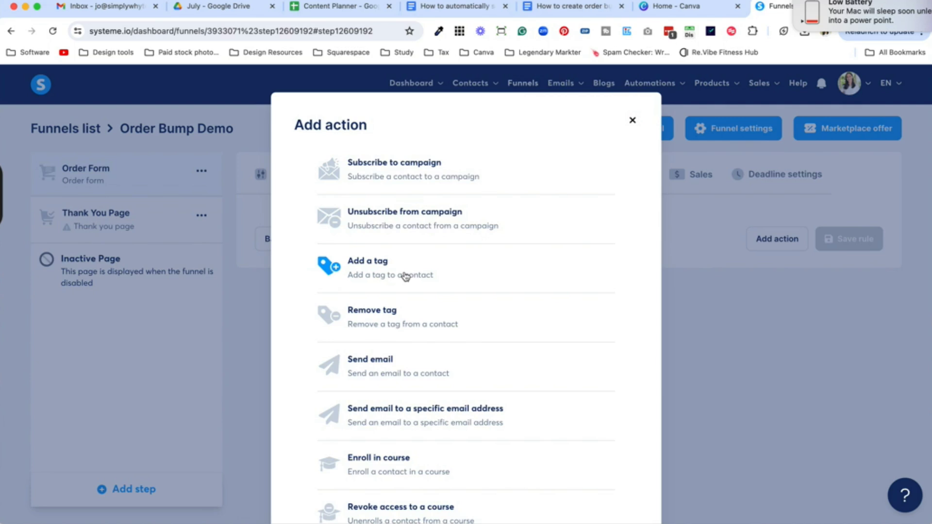
{"action": "left_click", "coordinate": [406, 277]}
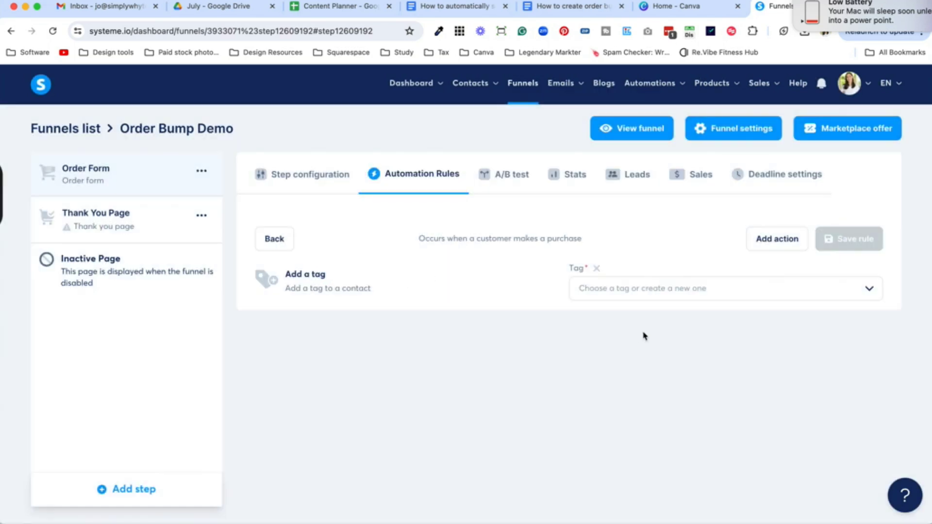
{"action": "left_click", "coordinate": [645, 290]}
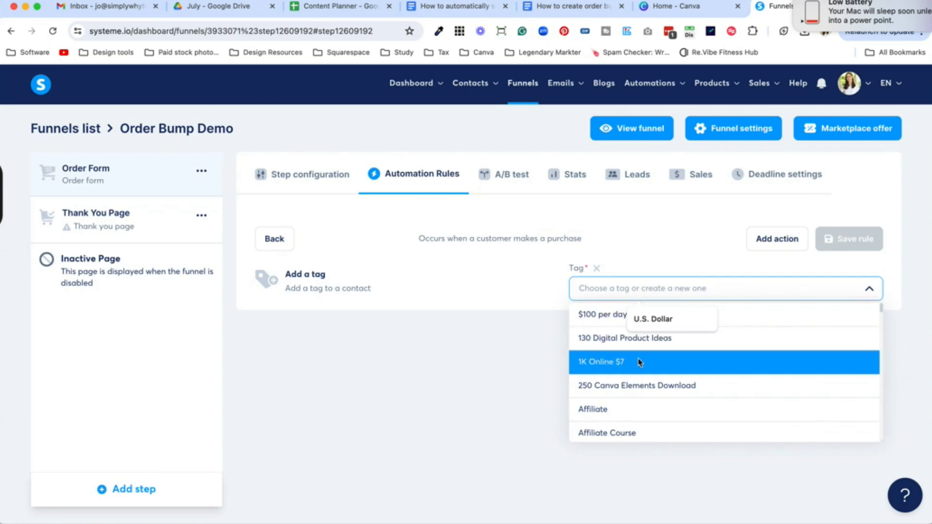
{"action": "left_click", "coordinate": [613, 363]}
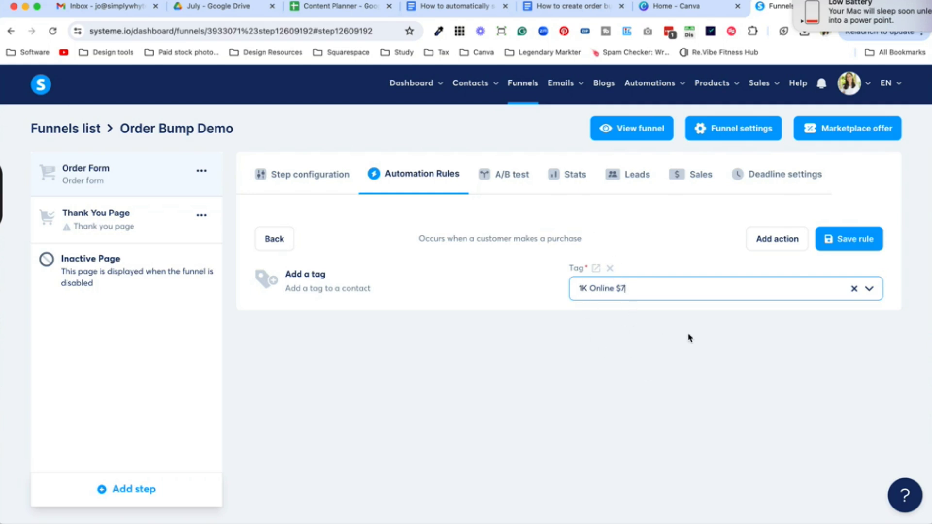
Add a Send email action with the email "$20 off Digital Dollars ends TODAY" to the new-sale rule and save the rule
{"action": "left_click", "coordinate": [768, 239]}
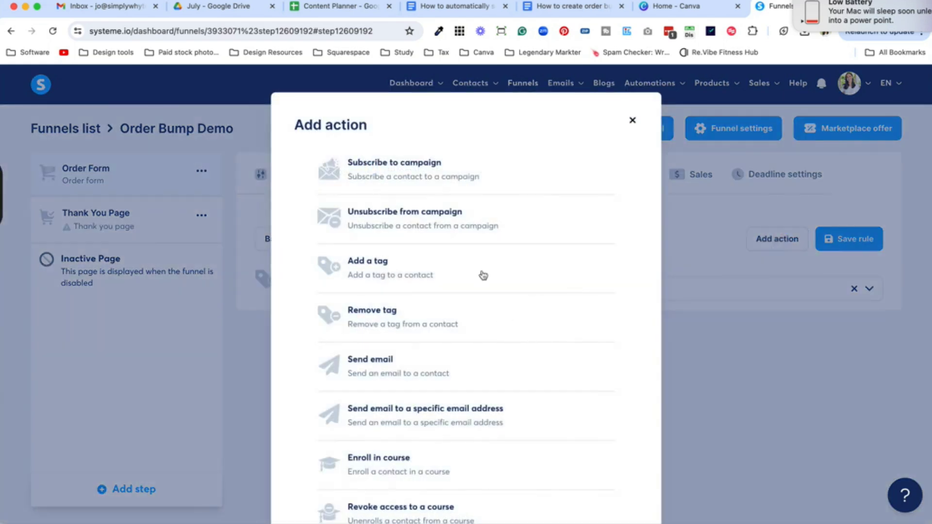
{"action": "left_click", "coordinate": [398, 360]}
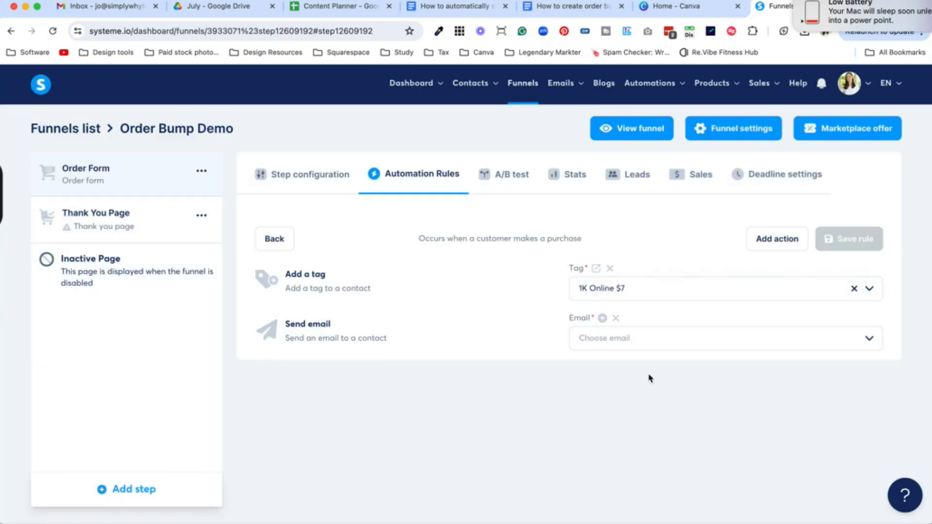
{"action": "left_click", "coordinate": [646, 344]}
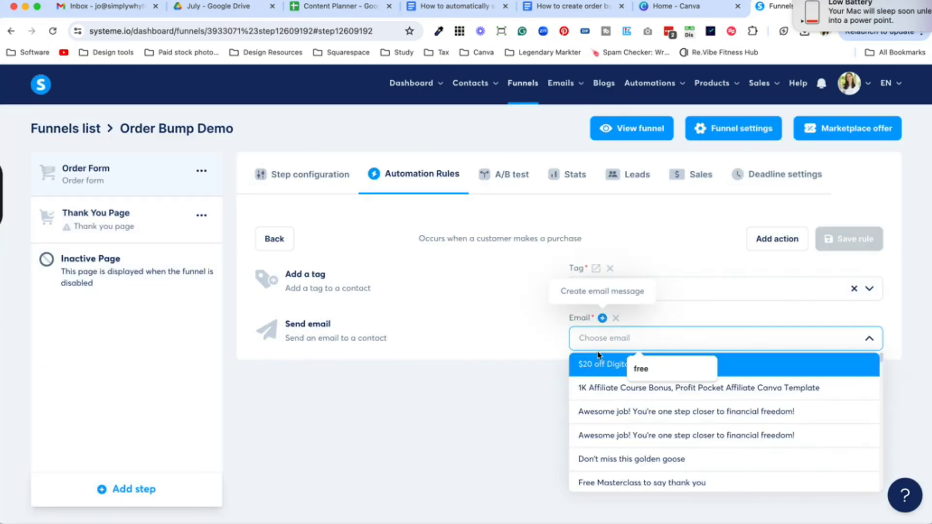
{"action": "left_click", "coordinate": [599, 376]}
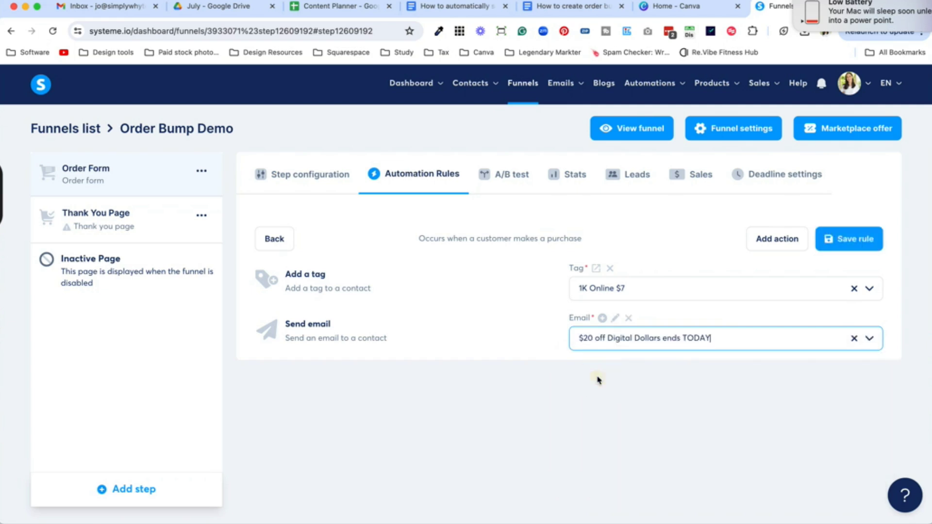
{"action": "left_click", "coordinate": [570, 427]}
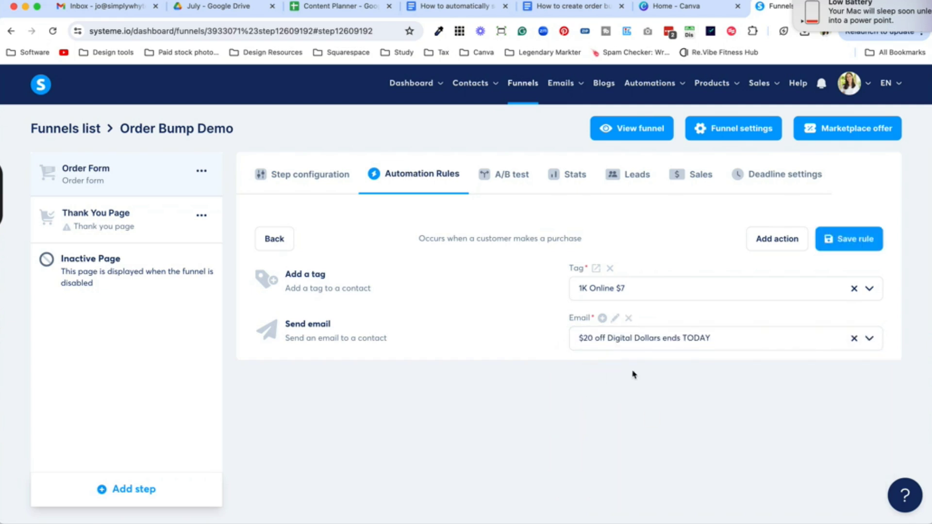
{"action": "left_click", "coordinate": [849, 239]}
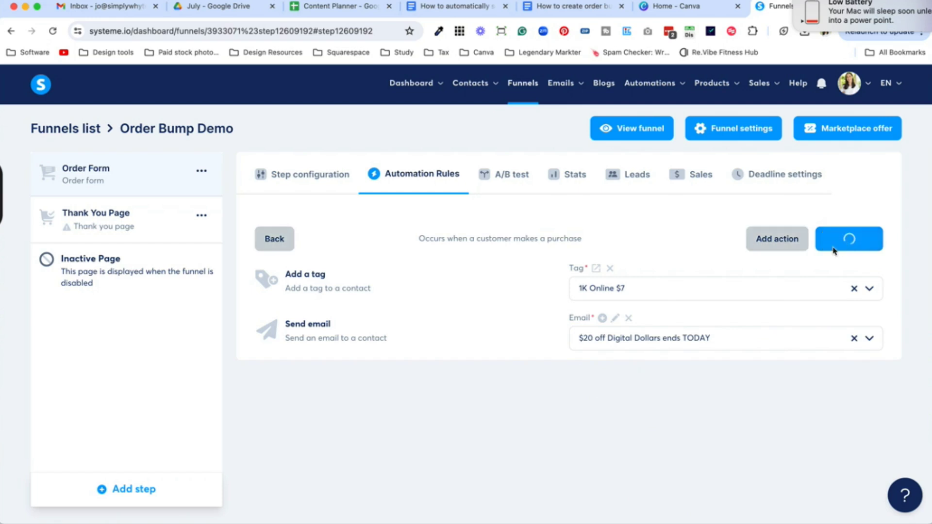
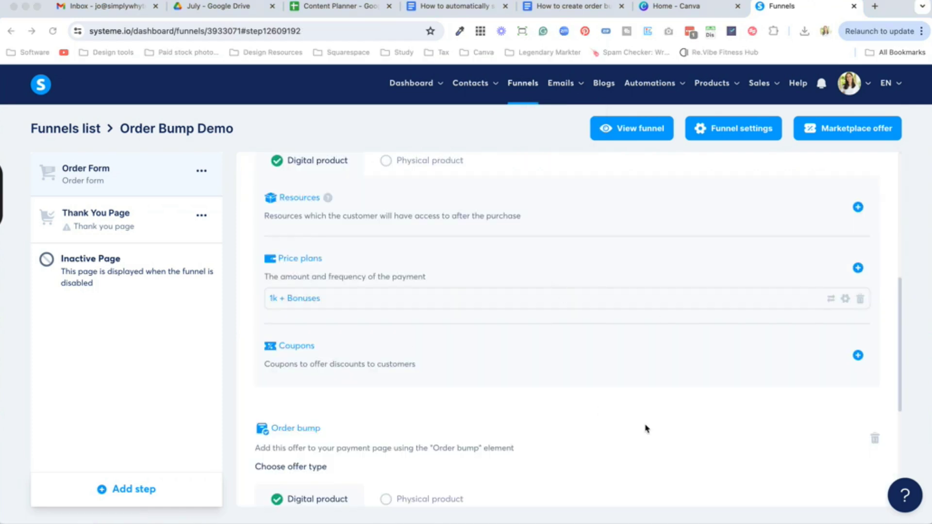
Create an email campaign named "ORDER BUMP12", leaving its description empty
{"action": "scroll", "coordinate": [645, 428], "scroll_direction": "up", "scroll_amount": 1}
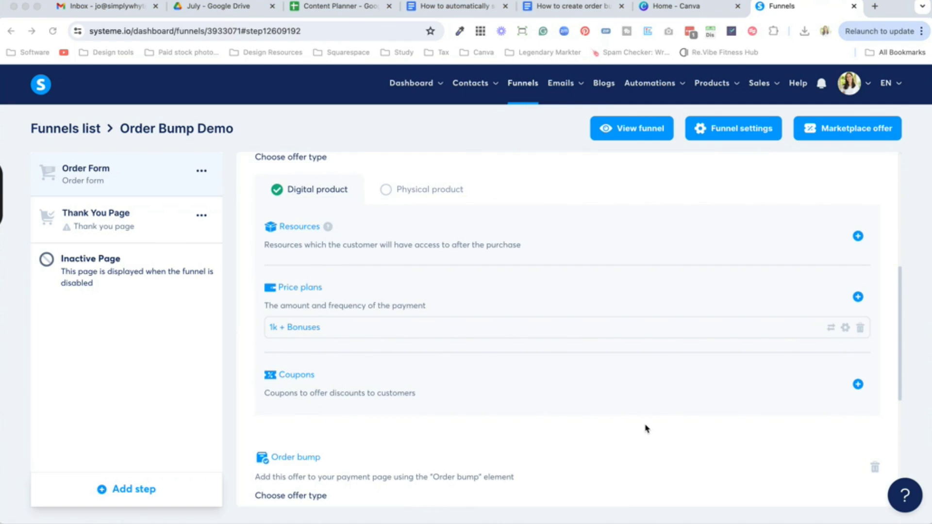
{"action": "left_click", "coordinate": [562, 85]}
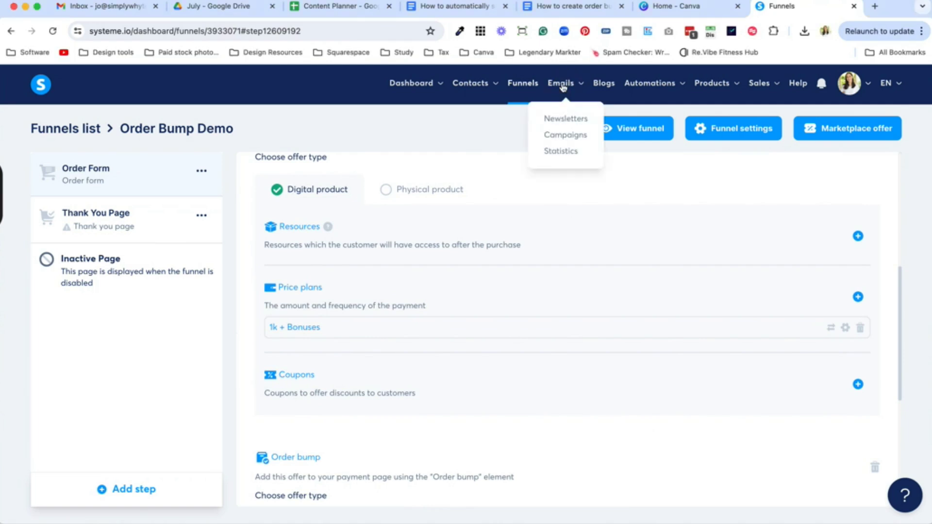
{"action": "left_click", "coordinate": [563, 135]}
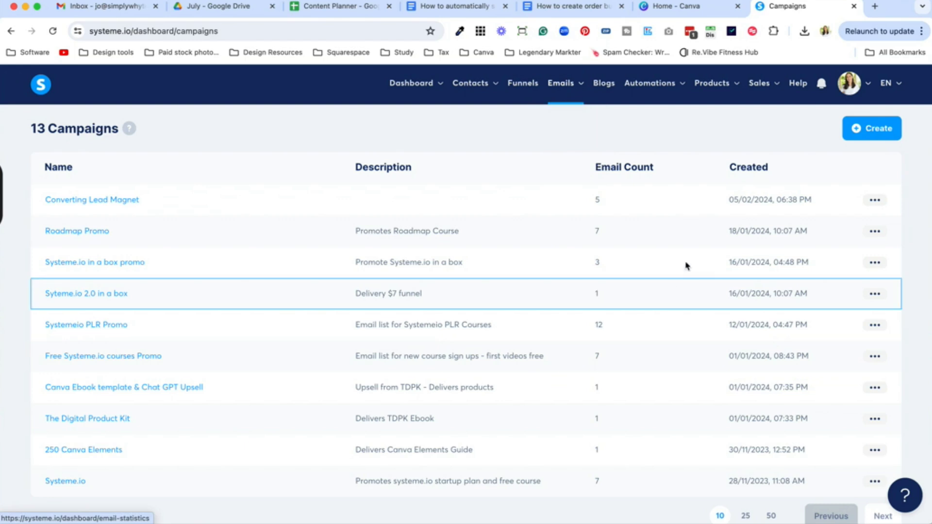
{"action": "left_click", "coordinate": [870, 131]}
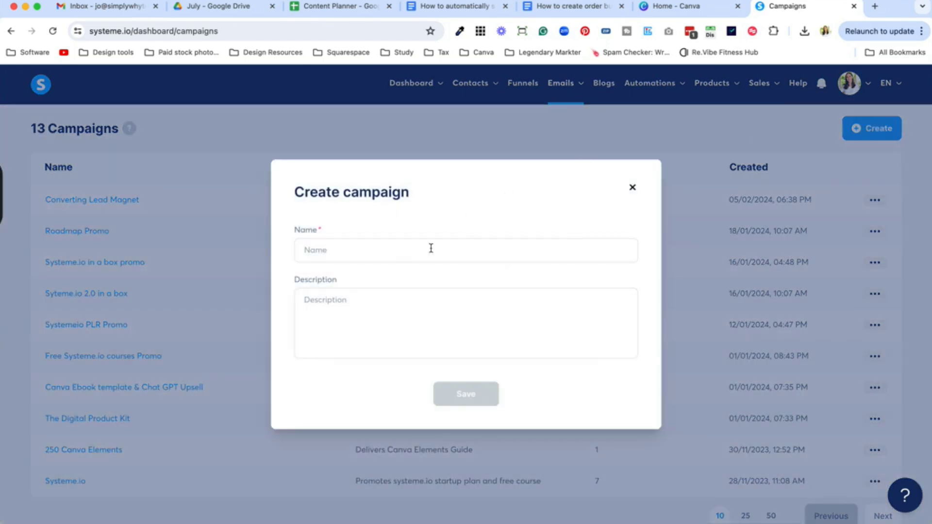
{"action": "left_click", "coordinate": [431, 248]}
{"action": "type", "text": "ORDER BUMP12"}
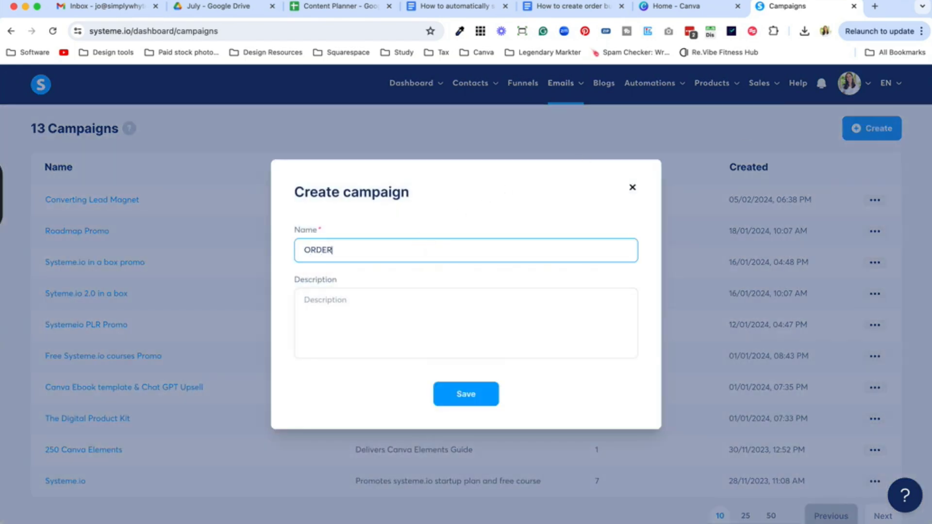
{"action": "left_click", "coordinate": [429, 331]}
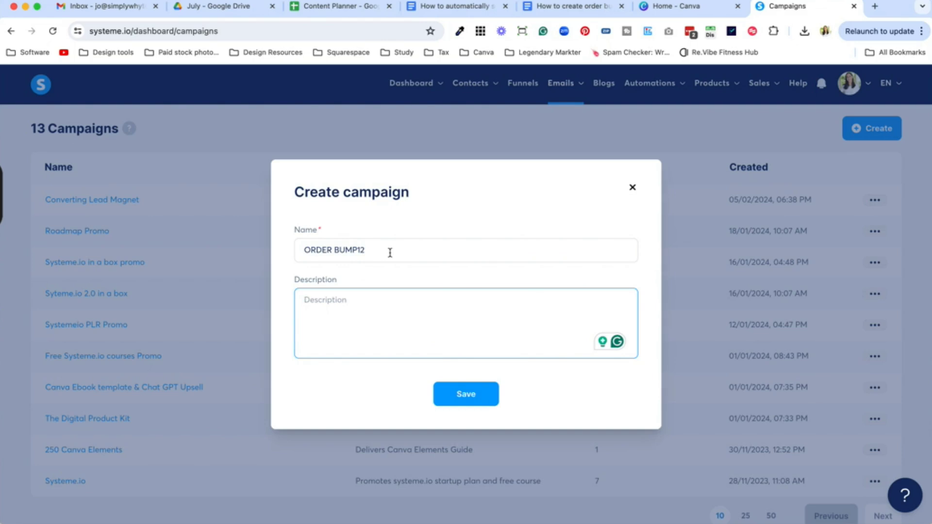
{"action": "left_click", "coordinate": [466, 394]}
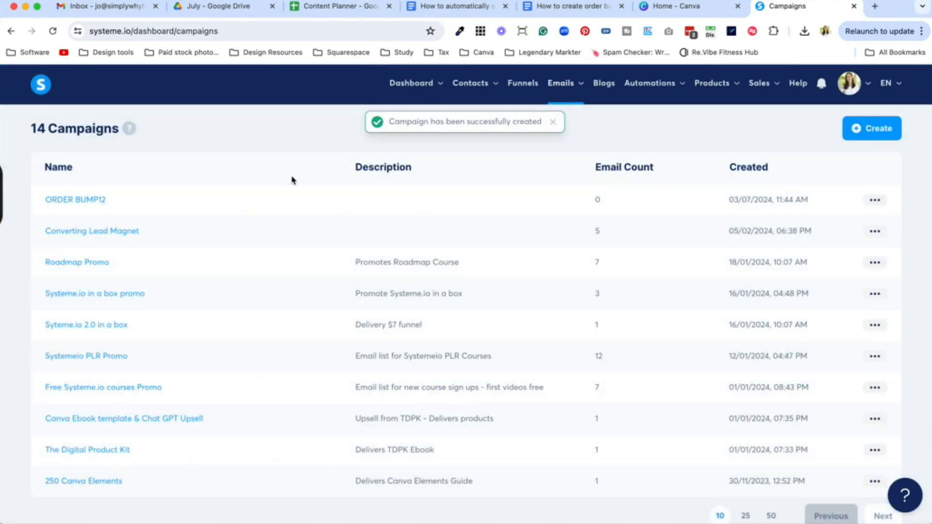
Add an email to the ORDER BUMP12 campaign with the subject "Thank you for your order: ORDER BUMP12", using the classic editor
{"action": "left_click", "coordinate": [88, 200]}
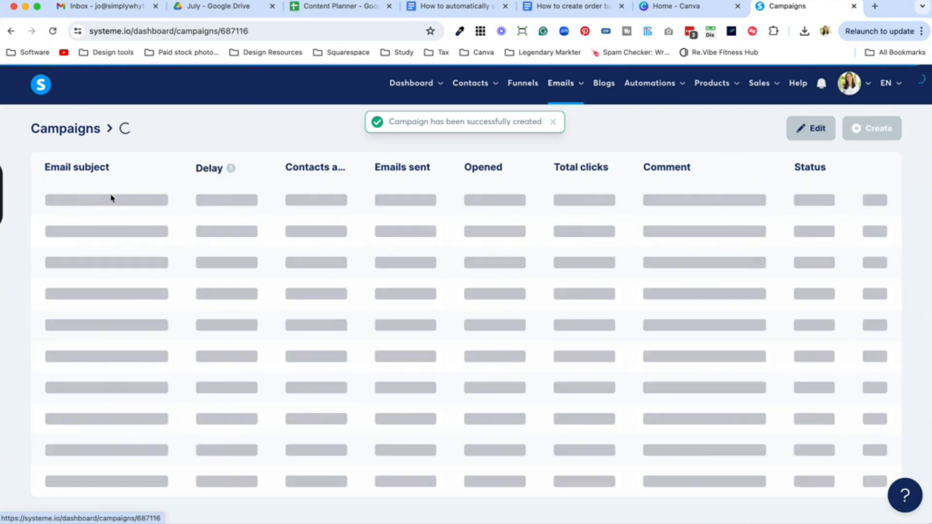
{"action": "left_click", "coordinate": [869, 129]}
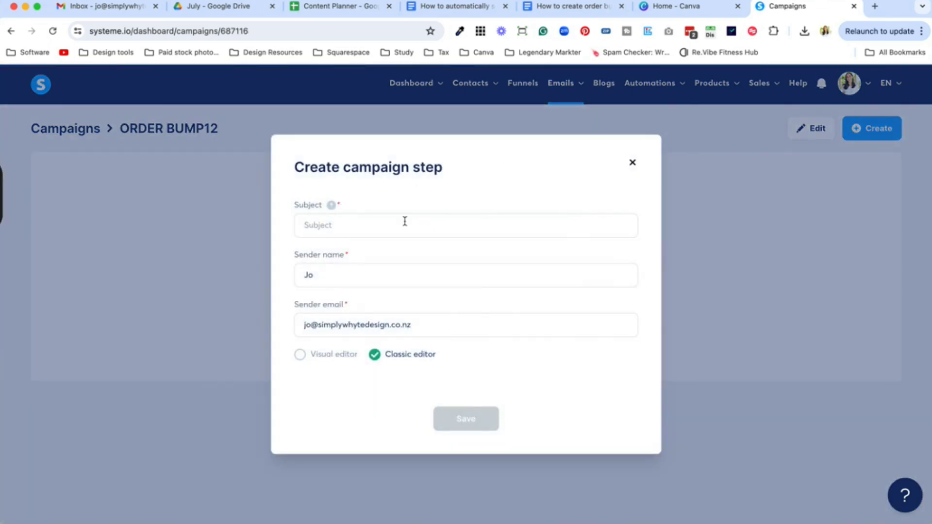
{"action": "left_click", "coordinate": [405, 221]}
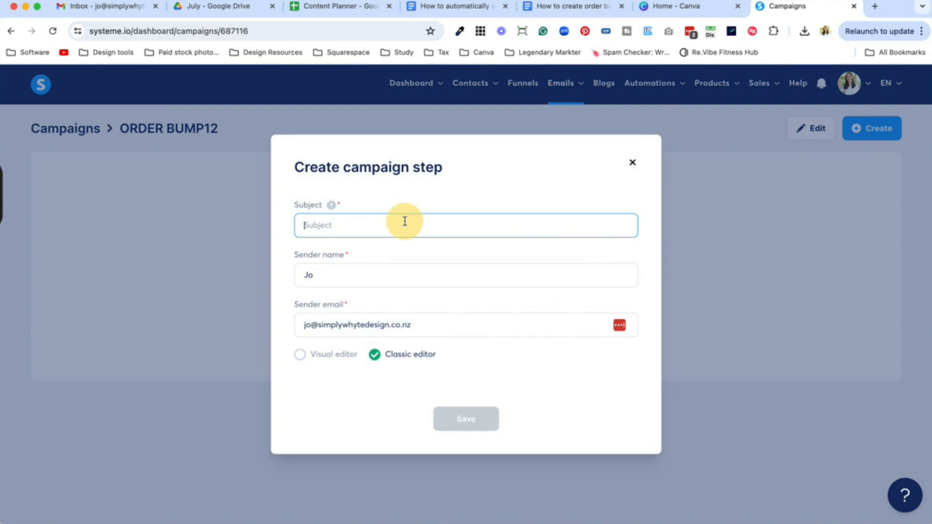
{"action": "type", "text": "Thank you for your ord"}
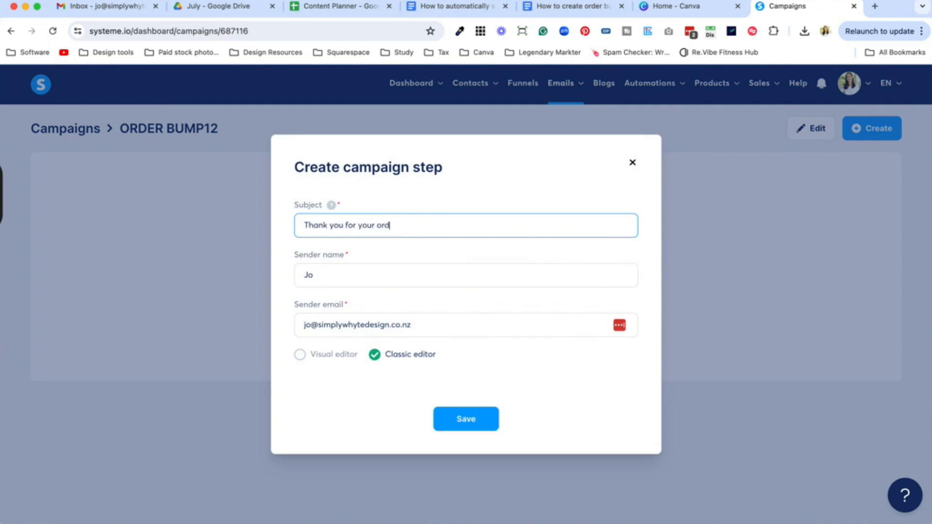
{"action": "type", "text": "er: ORDER BUMP12"}
{"action": "left_click", "coordinate": [458, 425]}
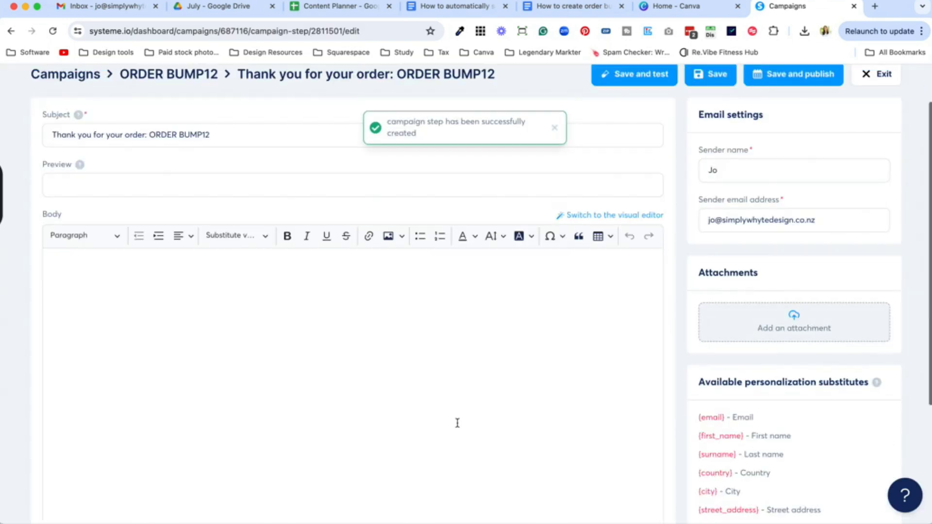
Write the email body as "Hi {first_name}" using the first-name substitute, followed by the line "Here is your ORDER BUMP"
{"action": "left_click", "coordinate": [225, 295]}
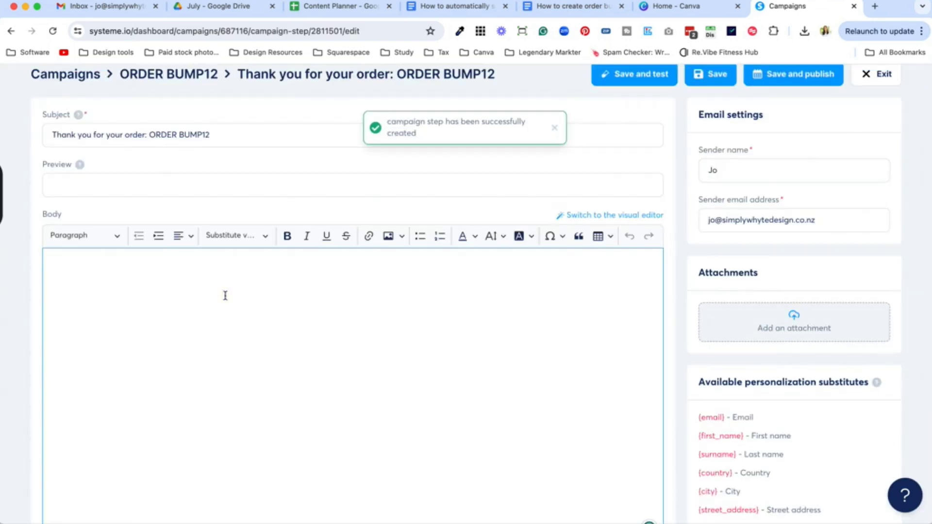
{"action": "type", "text": "Hi"}
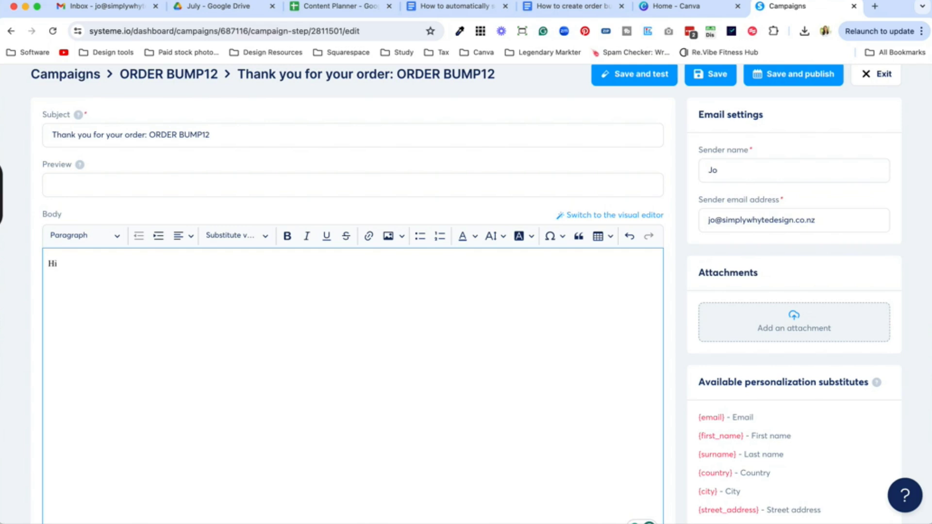
{"action": "left_click", "coordinate": [243, 236]}
{"action": "left_click", "coordinate": [240, 280]}
{"action": "type", "text": "Here is yo"}
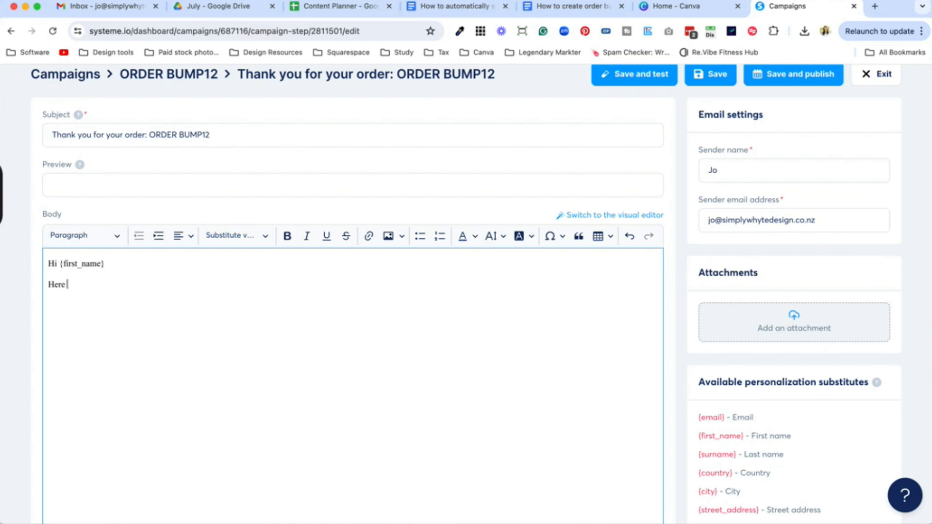
{"action": "type", "text": "ur ORDER BUMP"}
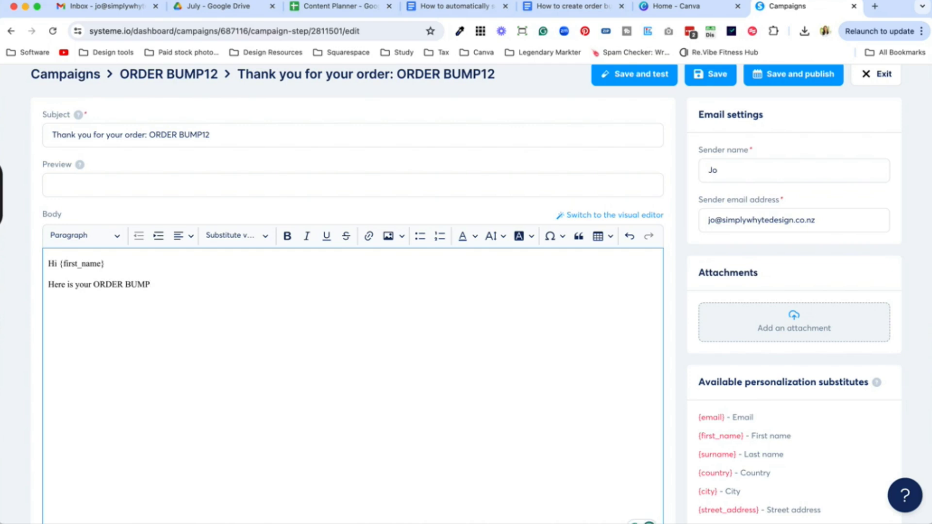
Copy the Dropbox link of IMG_0007.HEIC from Finder and link the line "Here is your ORDER BUMP" to it in the email
{"action": "key", "text": "super+Tab"}
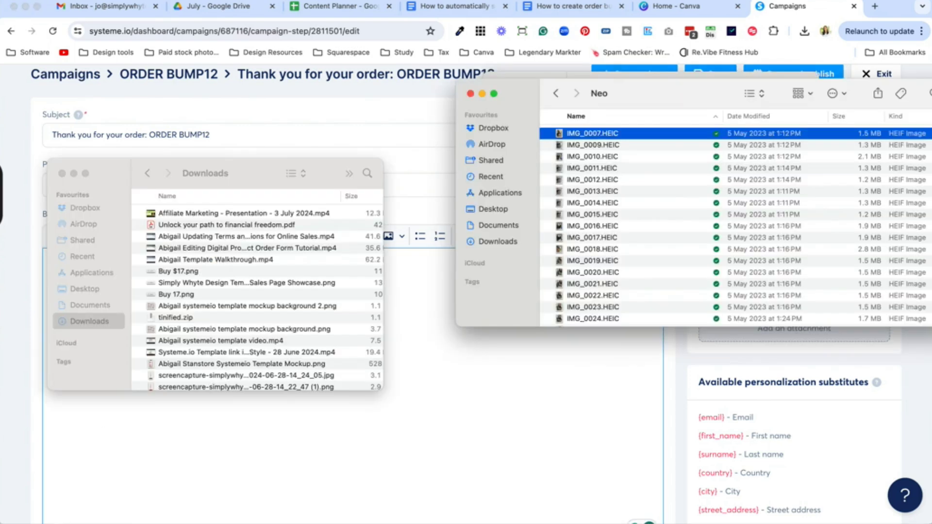
{"action": "right_click", "coordinate": [625, 137]}
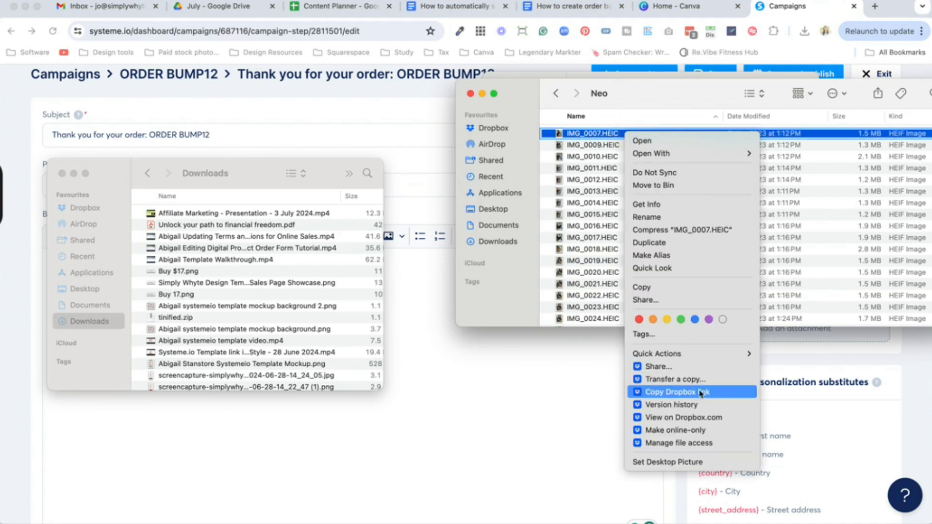
{"action": "left_click", "coordinate": [719, 392]}
{"action": "left_click", "coordinate": [551, 420]}
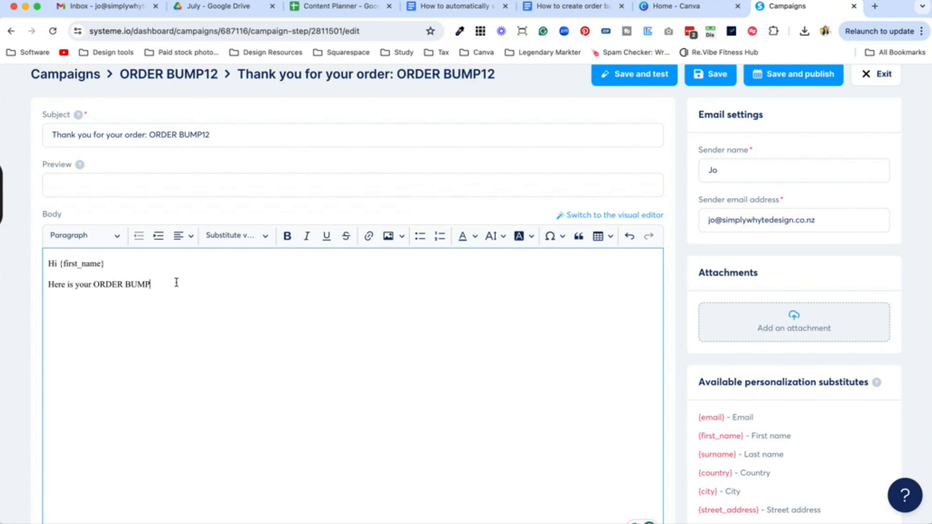
{"action": "left_click_drag", "start_coordinate": [162, 285], "coordinate": [44, 286]}
{"action": "left_click", "coordinate": [368, 236]}
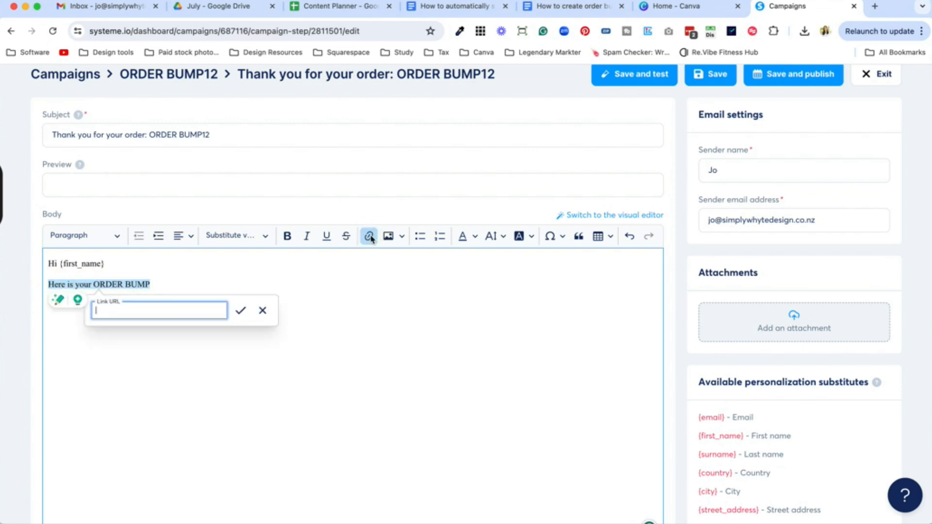
{"action": "key", "text": "super+v"}
{"action": "left_click", "coordinate": [240, 310]}
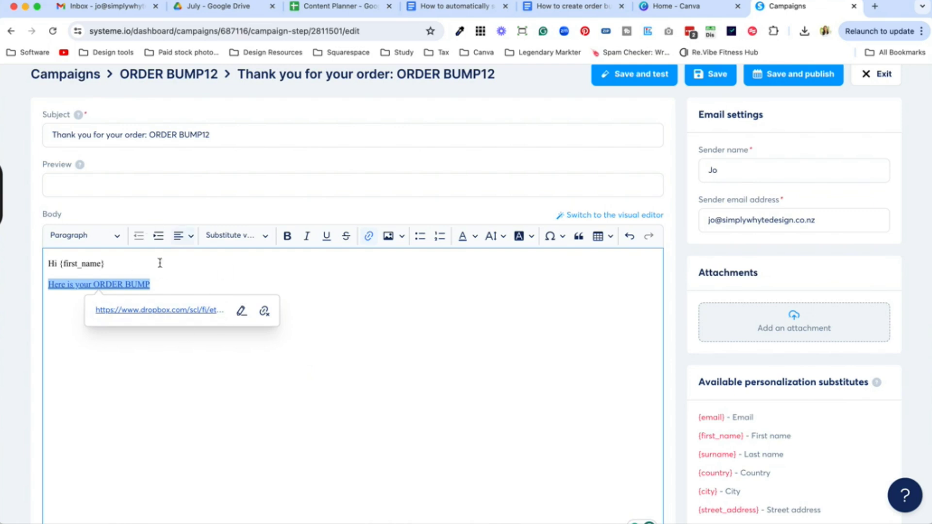
{"action": "left_click", "coordinate": [429, 369]}
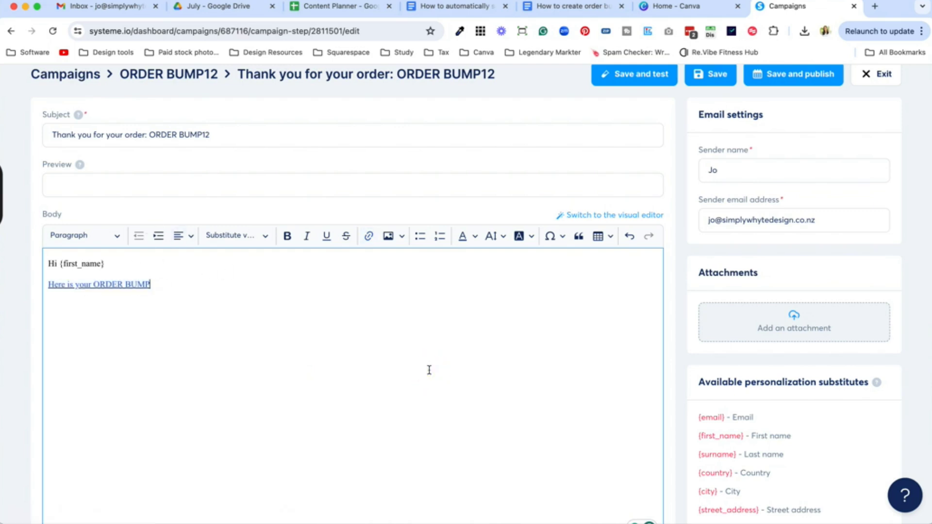
Save and publish the thank-you email with a delay of 0 days, and return to the campaign's email list
{"action": "scroll", "coordinate": [568, 347], "scroll_direction": "up", "scroll_amount": 2}
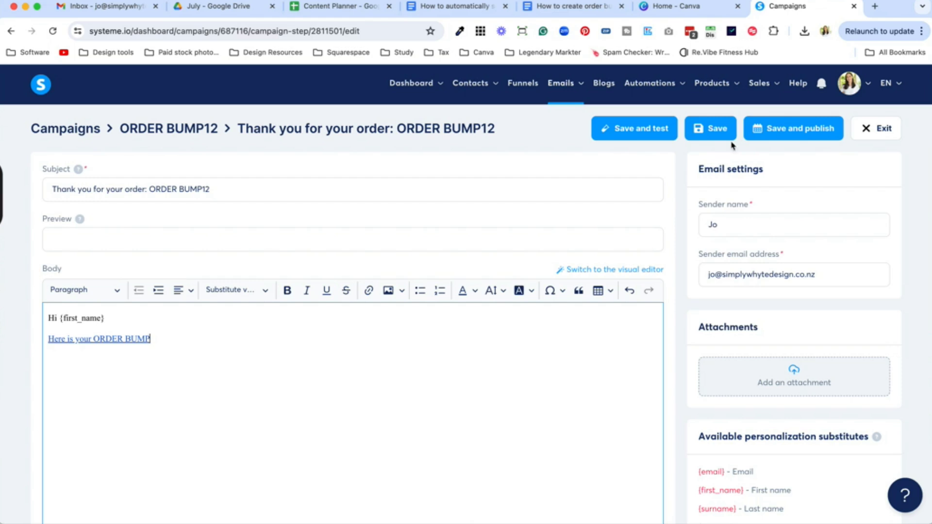
{"action": "left_click", "coordinate": [798, 127]}
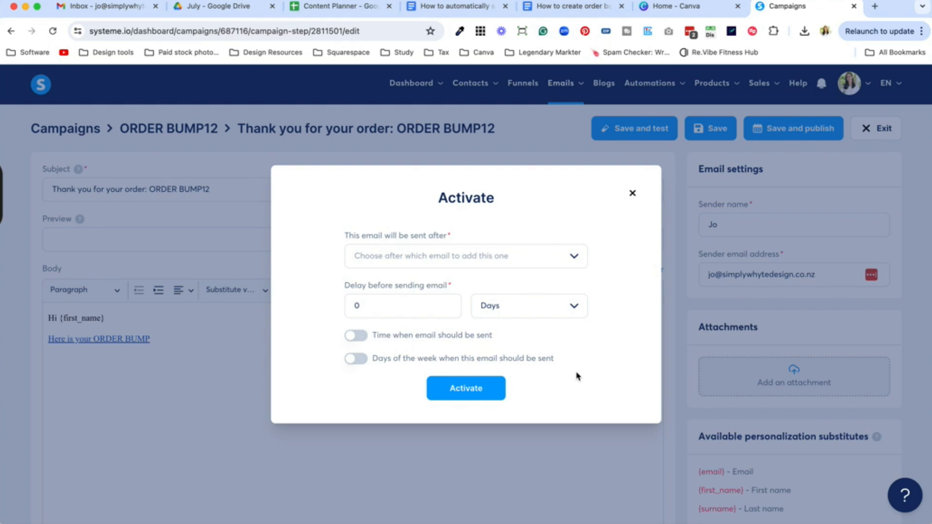
{"action": "left_click", "coordinate": [485, 391]}
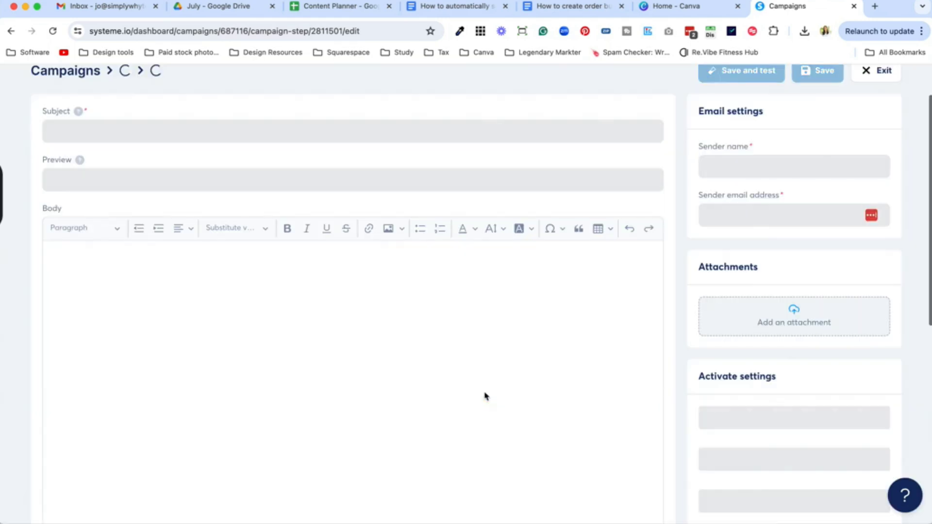
{"action": "left_click", "coordinate": [866, 85]}
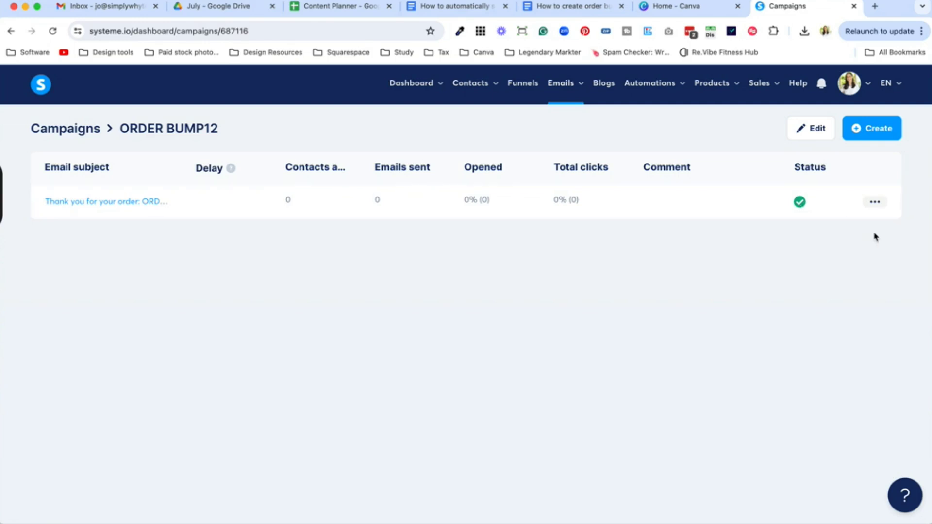
{"action": "left_click", "coordinate": [875, 202]}
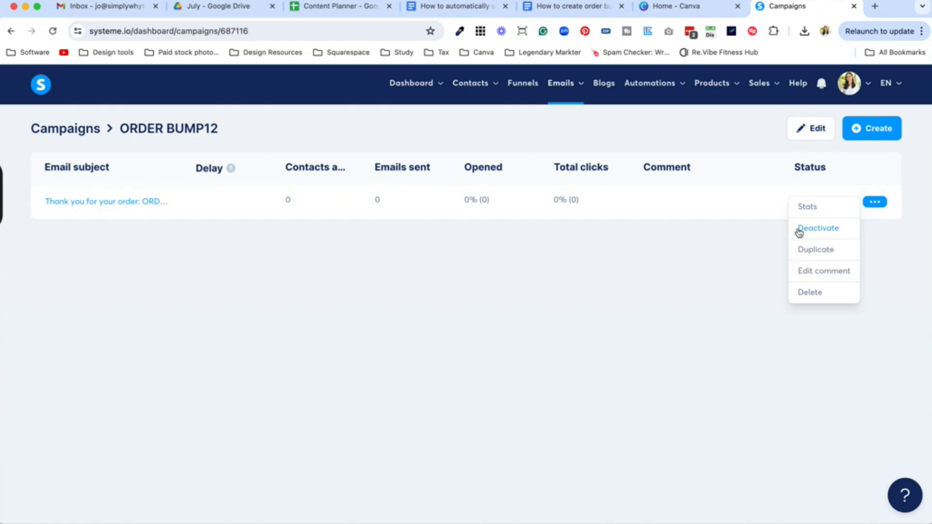
{"action": "left_click", "coordinate": [751, 269]}
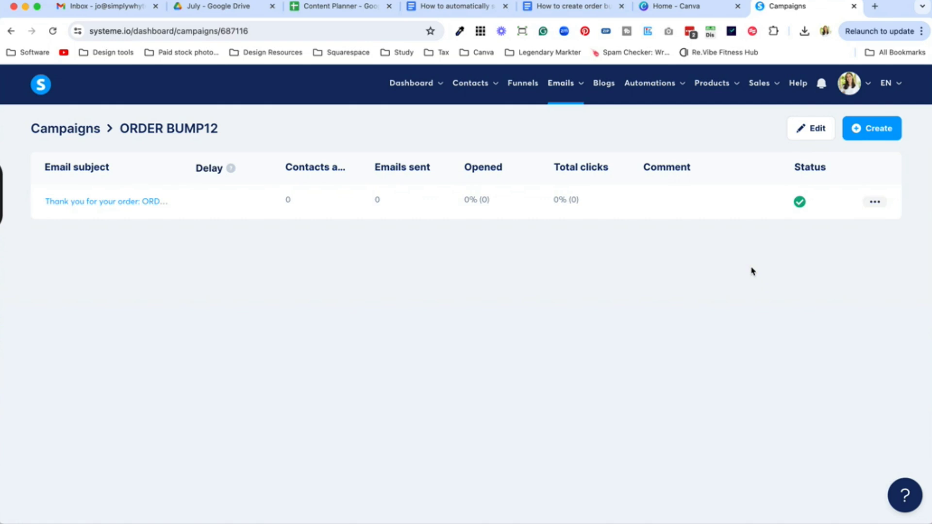
Create an automation workflow named "ORDER BUMP 12" and open it in the workflow builder
{"action": "mouse_move", "coordinate": [651, 88]}
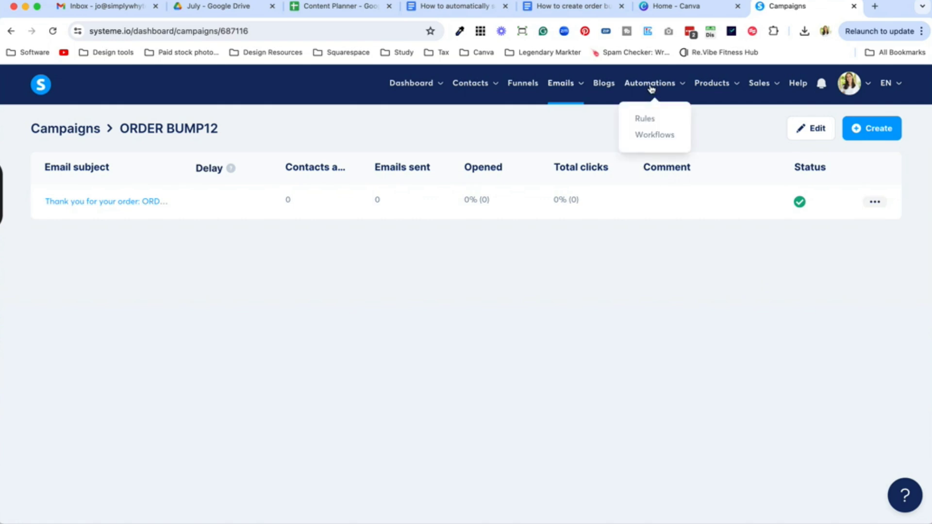
{"action": "left_click", "coordinate": [654, 137]}
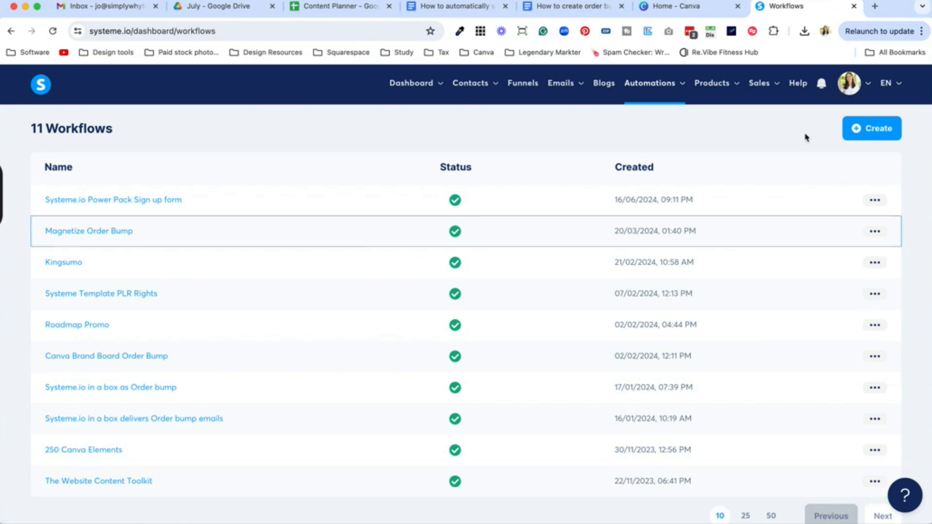
{"action": "left_click", "coordinate": [867, 132]}
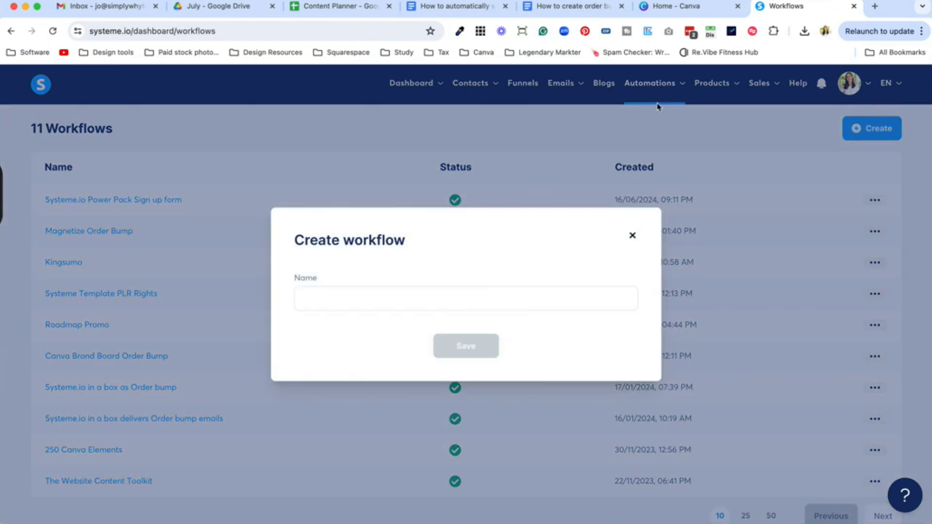
{"action": "left_click", "coordinate": [408, 294]}
{"action": "type", "text": "ORDER BUMP 12"}
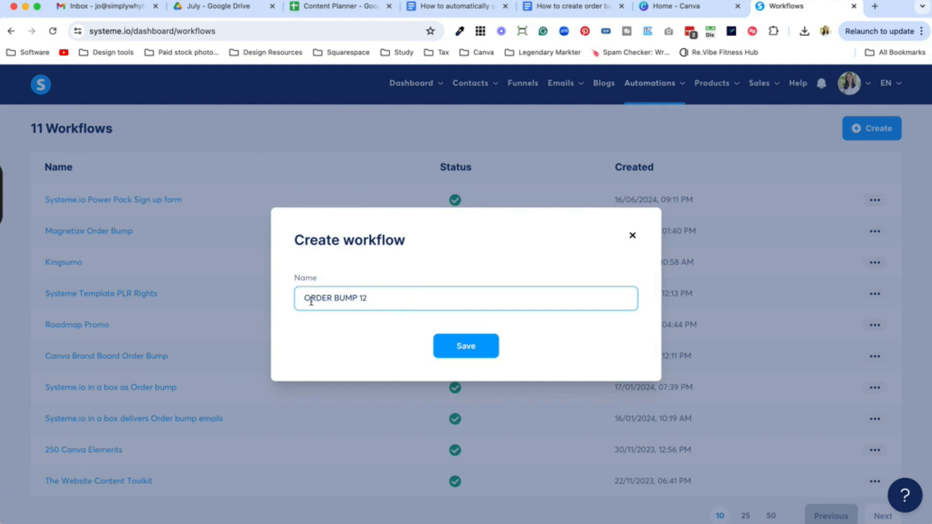
{"action": "left_click_drag", "start_coordinate": [311, 301], "coordinate": [434, 294]}
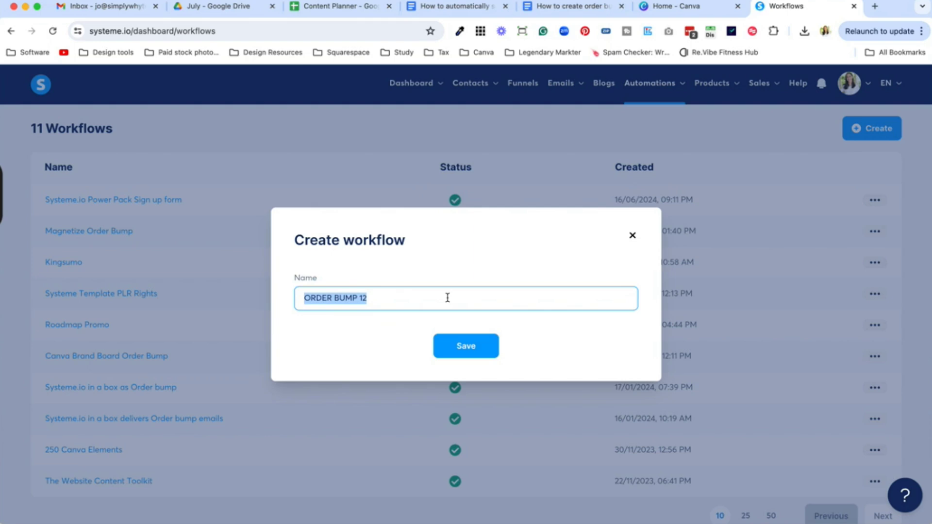
{"action": "left_click", "coordinate": [465, 354]}
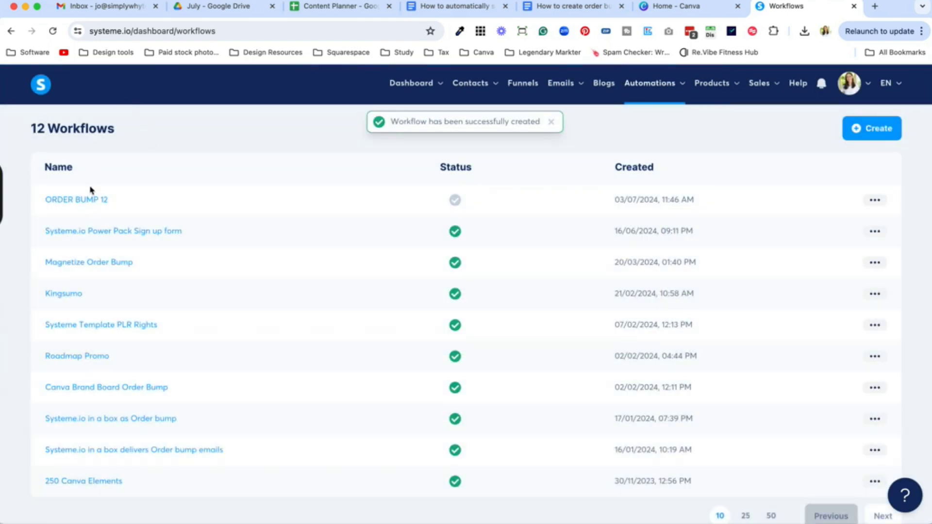
{"action": "left_click", "coordinate": [88, 200]}
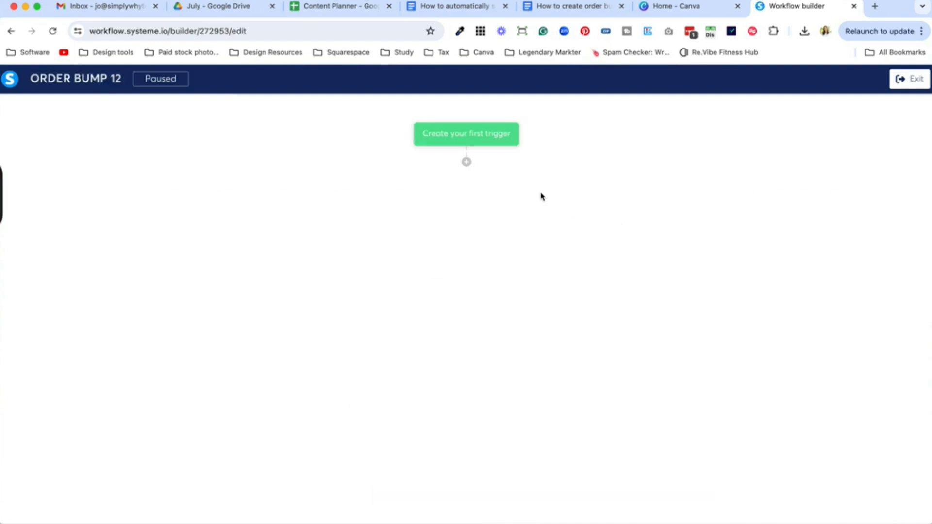
Add an action to the workflow that applies the "ORDER BUMP12" tag to the contact
{"action": "left_click", "coordinate": [466, 162]}
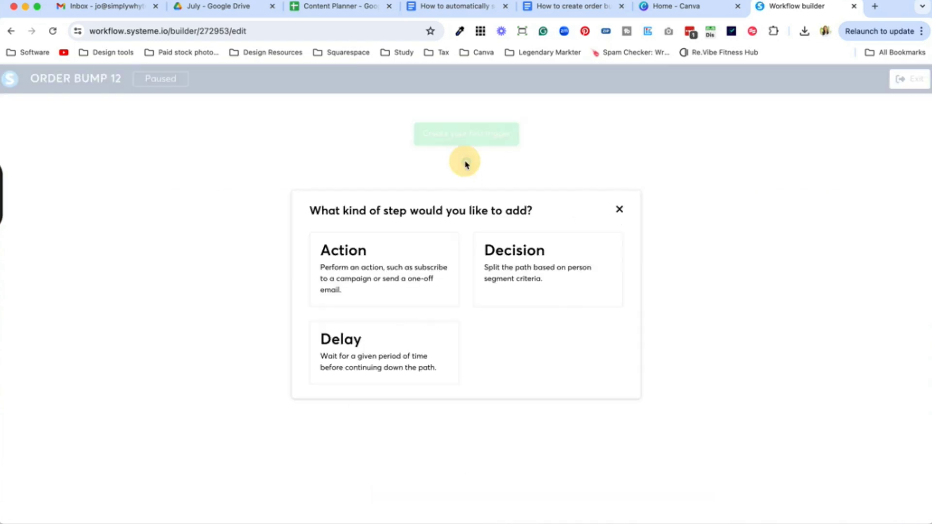
{"action": "left_click", "coordinate": [425, 254]}
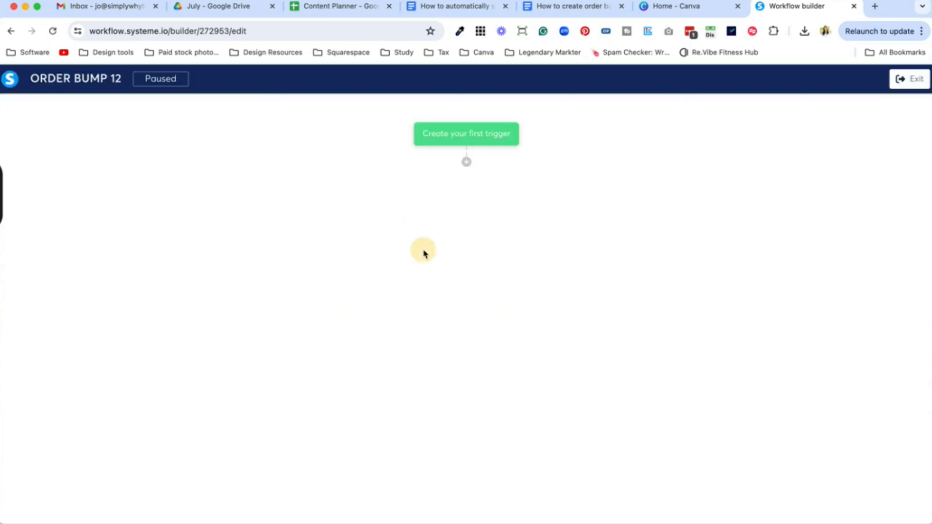
{"action": "left_click", "coordinate": [481, 263]}
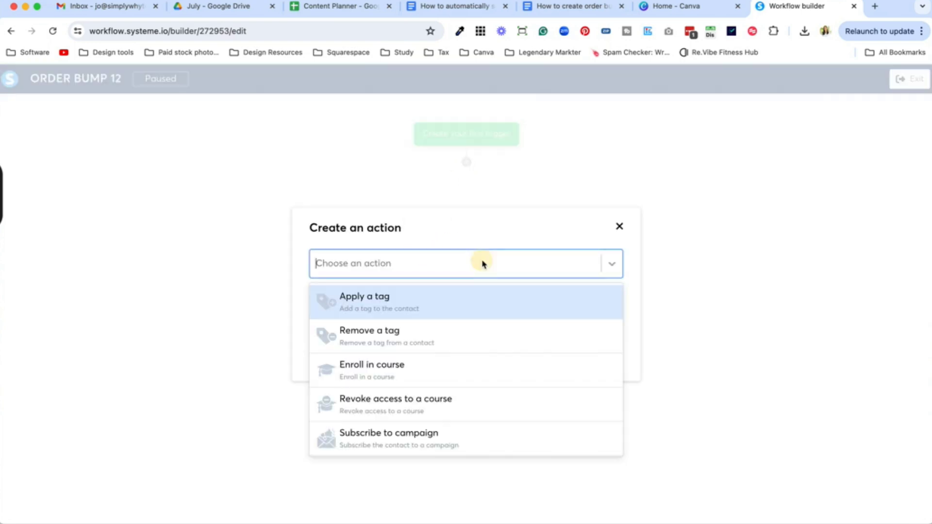
{"action": "left_click", "coordinate": [446, 305]}
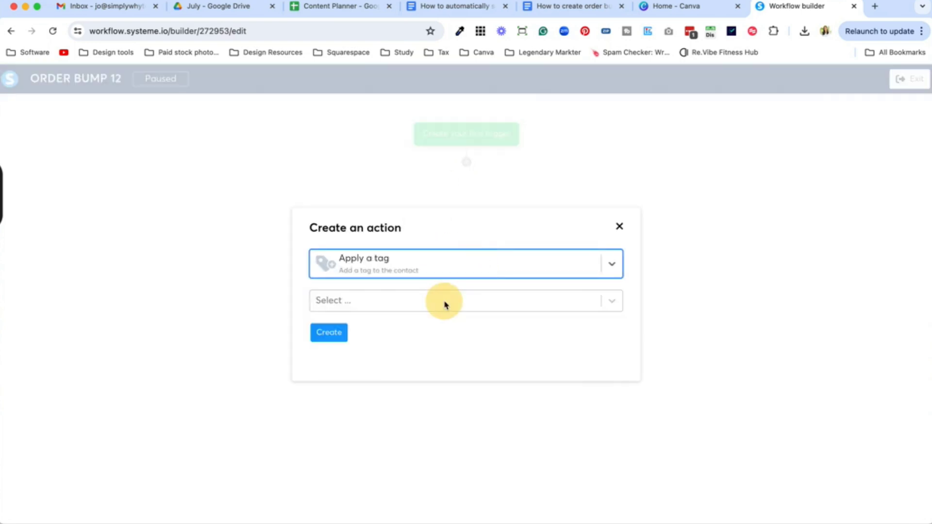
{"action": "left_click", "coordinate": [474, 306]}
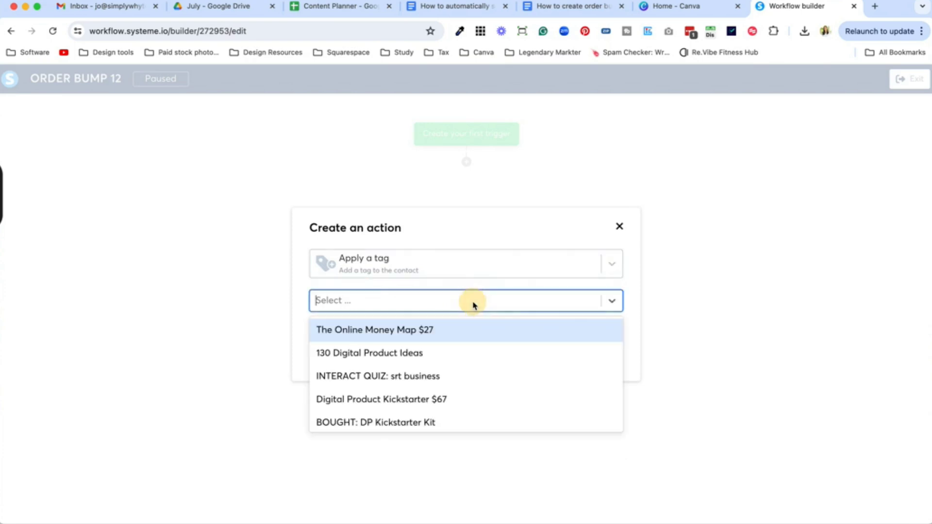
{"action": "type", "text": "ord"}
{"action": "left_click", "coordinate": [422, 329]}
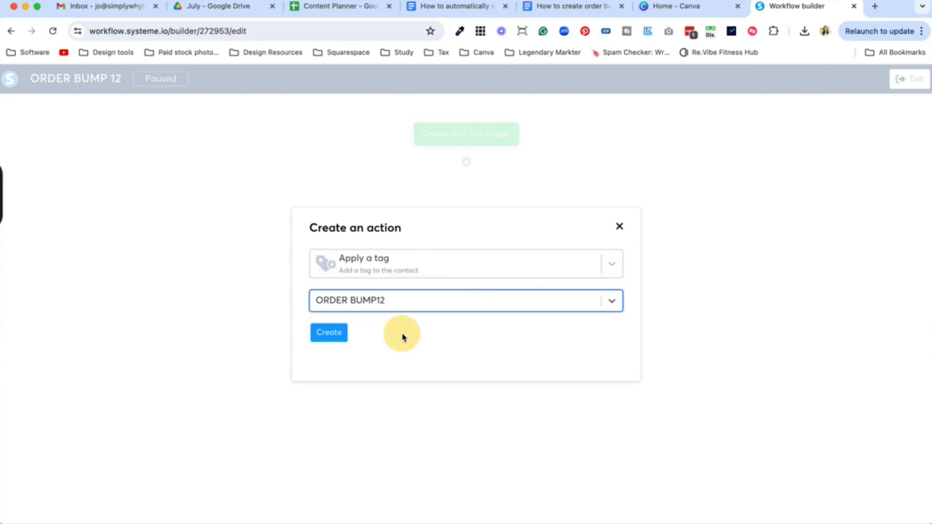
{"action": "left_click", "coordinate": [337, 338]}
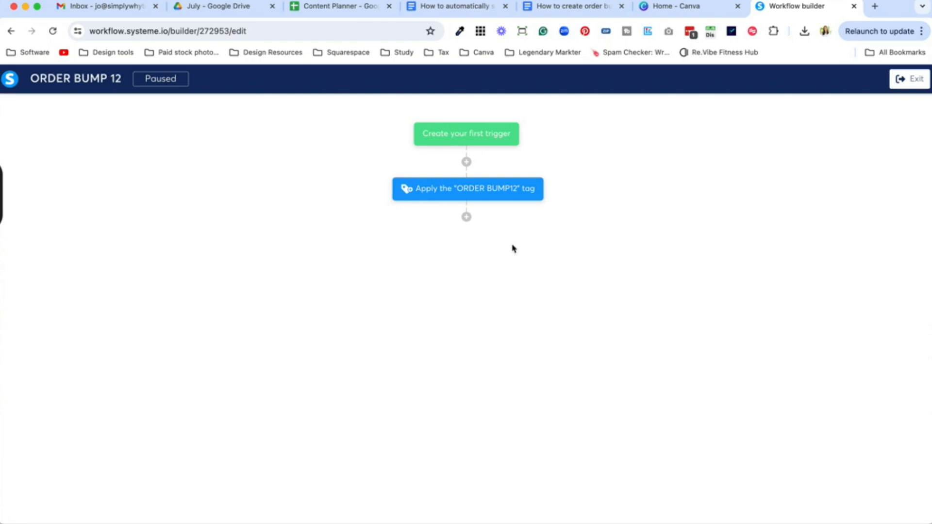
Add a second action after the tag step that subscribes the contact to the "ORDER BUMP12" campaign
{"action": "left_click", "coordinate": [466, 216]}
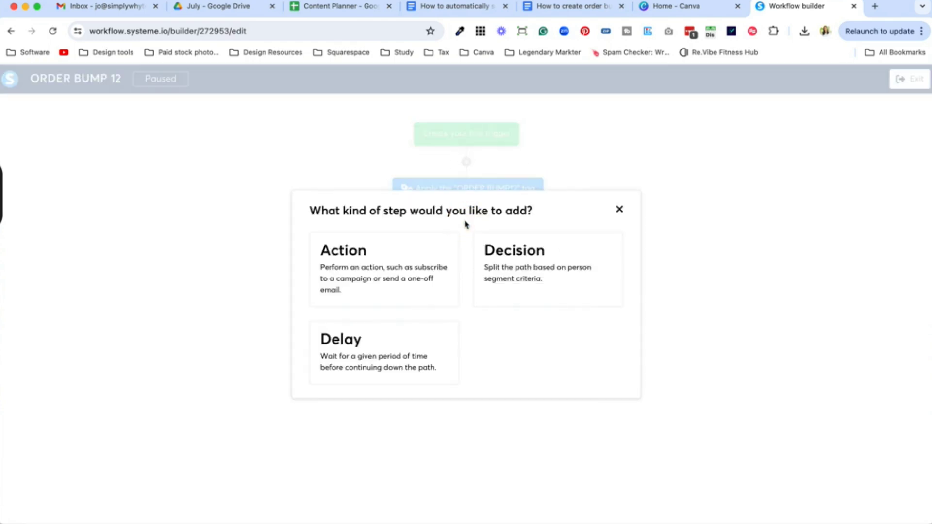
{"action": "left_click", "coordinate": [412, 285]}
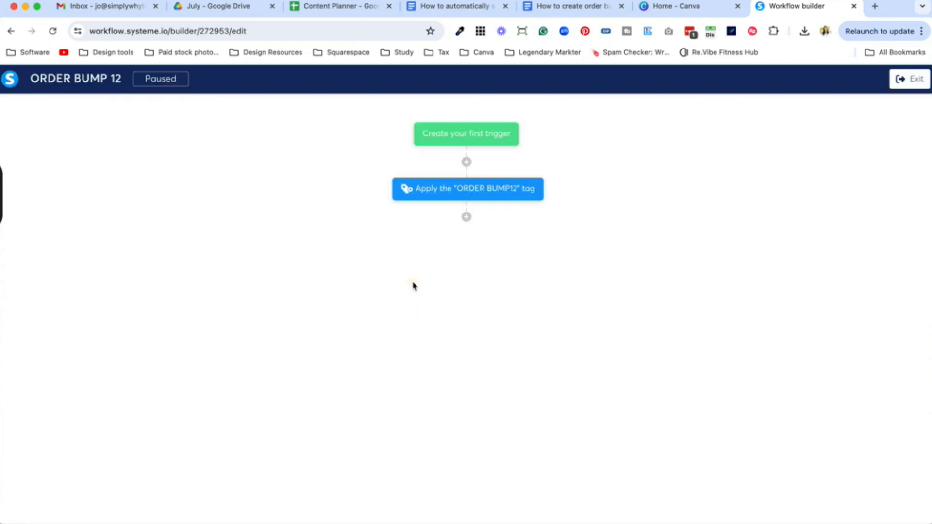
{"action": "left_click", "coordinate": [464, 270]}
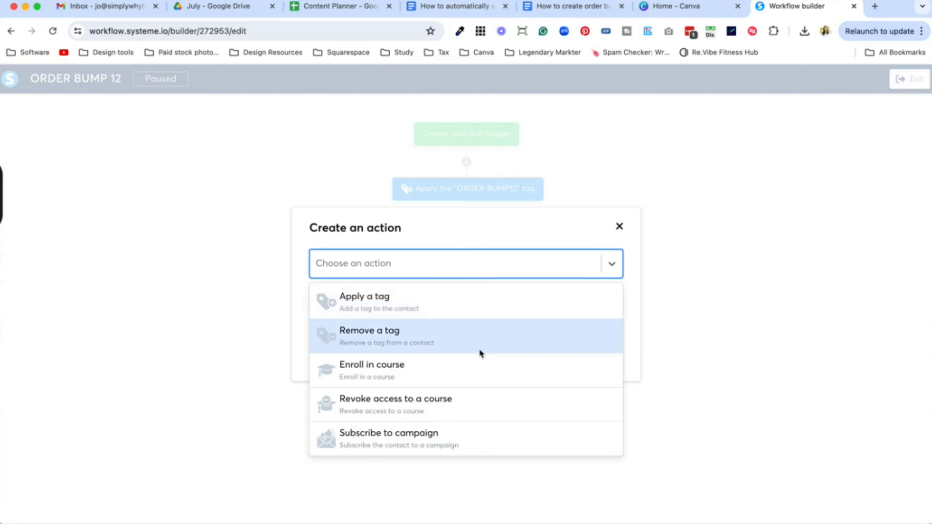
{"action": "scroll", "coordinate": [480, 353], "scroll_direction": "down", "scroll_amount": 1}
{"action": "scroll", "coordinate": [480, 354], "scroll_direction": "down", "scroll_amount": 1}
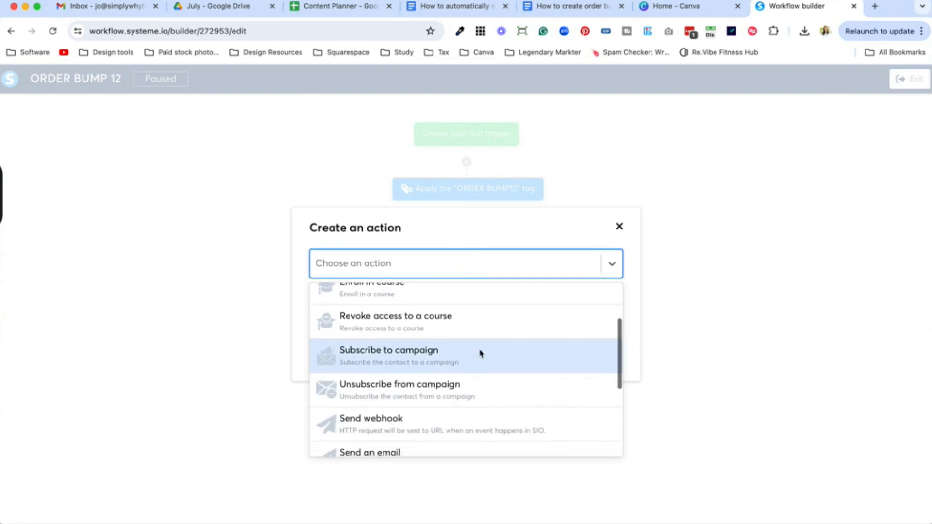
{"action": "scroll", "coordinate": [479, 354], "scroll_direction": "down", "scroll_amount": 1}
{"action": "left_click", "coordinate": [480, 353]}
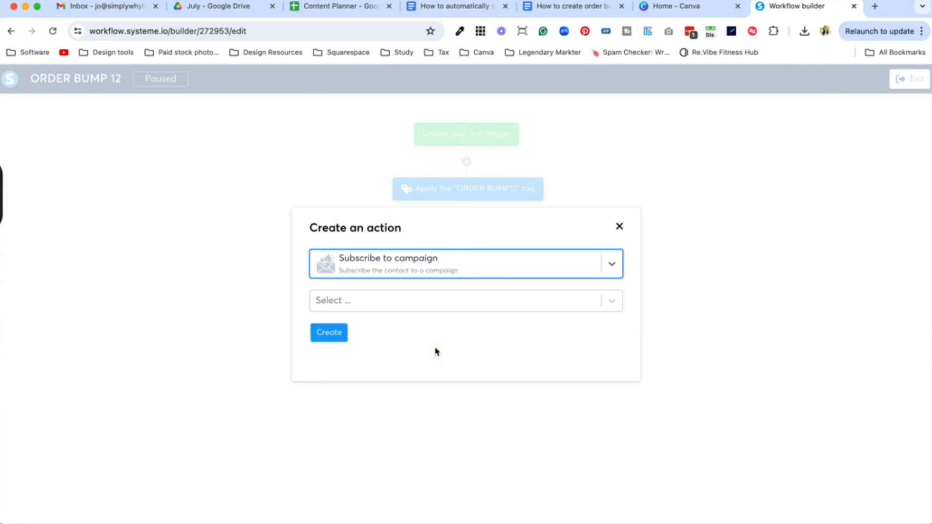
{"action": "left_click", "coordinate": [447, 304]}
{"action": "type", "text": "or"}
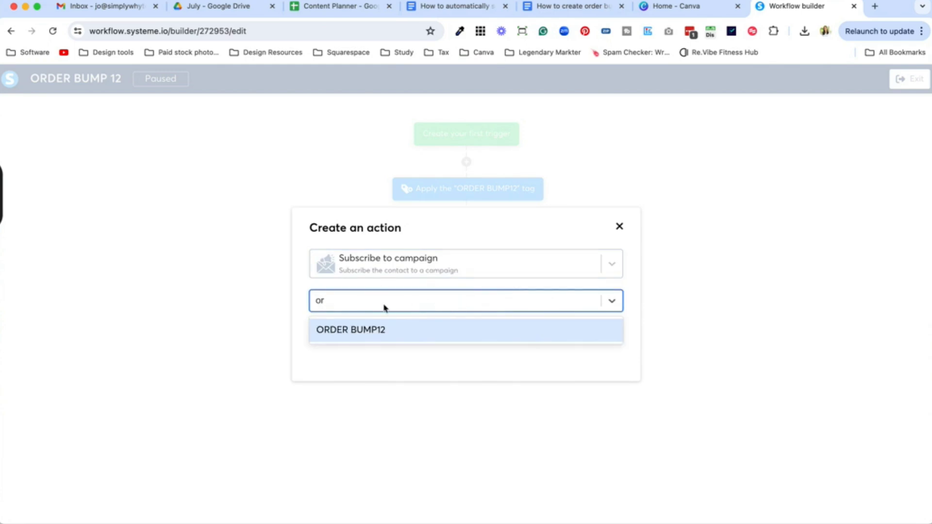
{"action": "left_click", "coordinate": [371, 332]}
{"action": "left_click", "coordinate": [339, 332]}
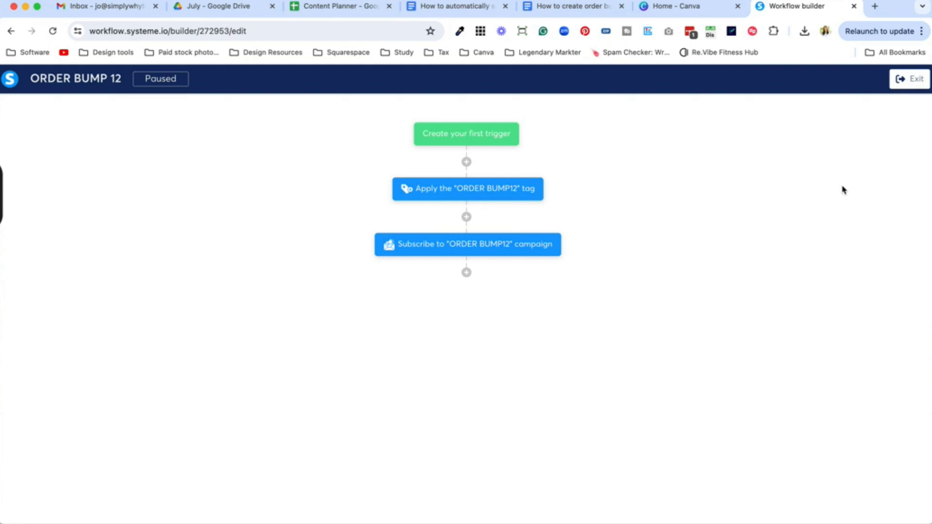
Exit the workflow builder and activate the "ORDER BUMP 12" workflow from the workflow list
{"action": "left_click", "coordinate": [909, 79]}
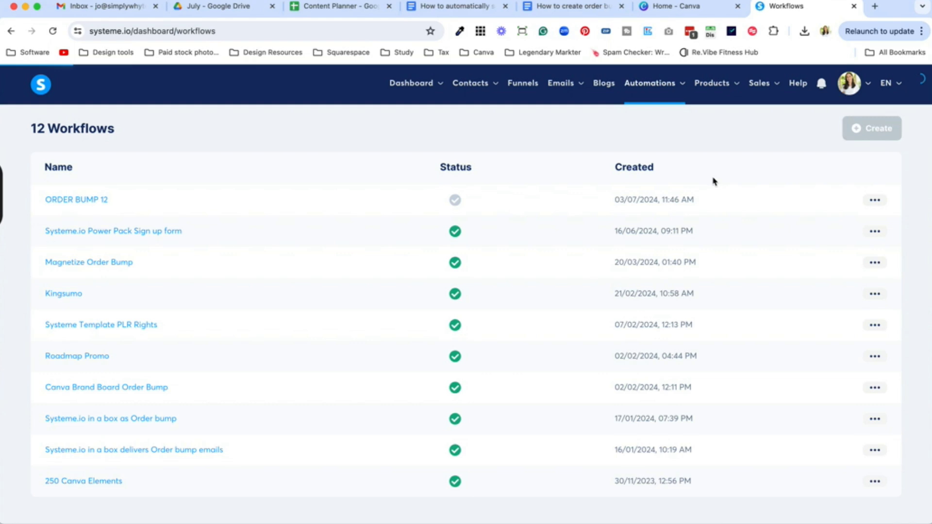
{"action": "mouse_move", "coordinate": [458, 206]}
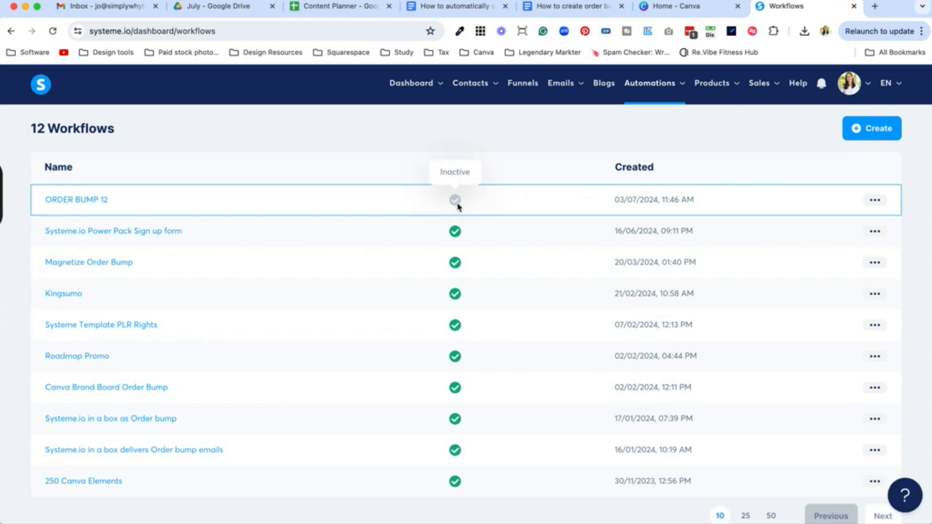
{"action": "left_click", "coordinate": [874, 199]}
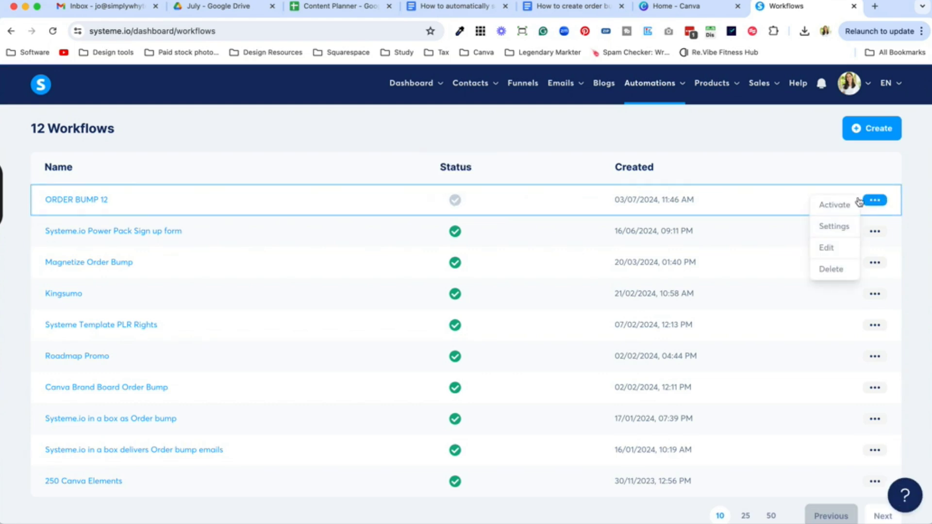
{"action": "left_click", "coordinate": [833, 204]}
{"action": "left_click", "coordinate": [415, 338]}
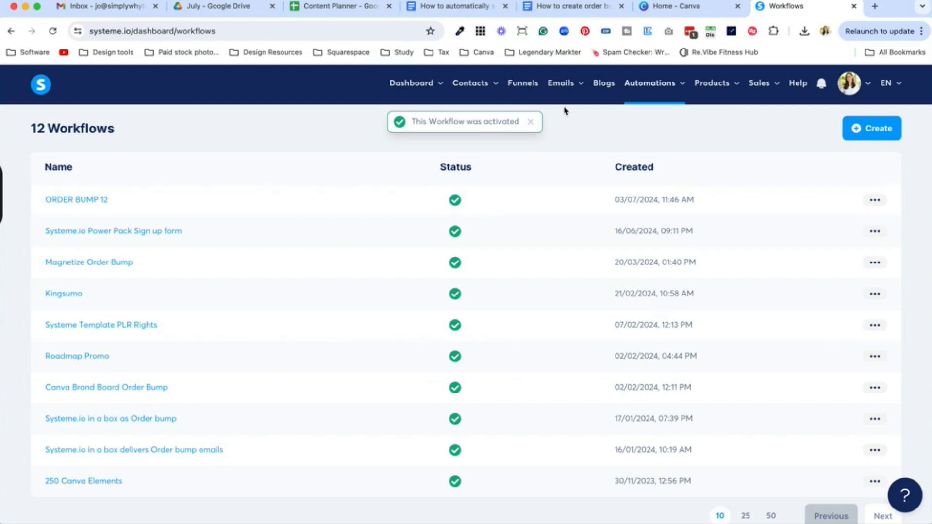
Open the Order Bump Demo funnel and review the order form's offer and the order bump's resources and price plan
{"action": "left_click", "coordinate": [523, 85]}
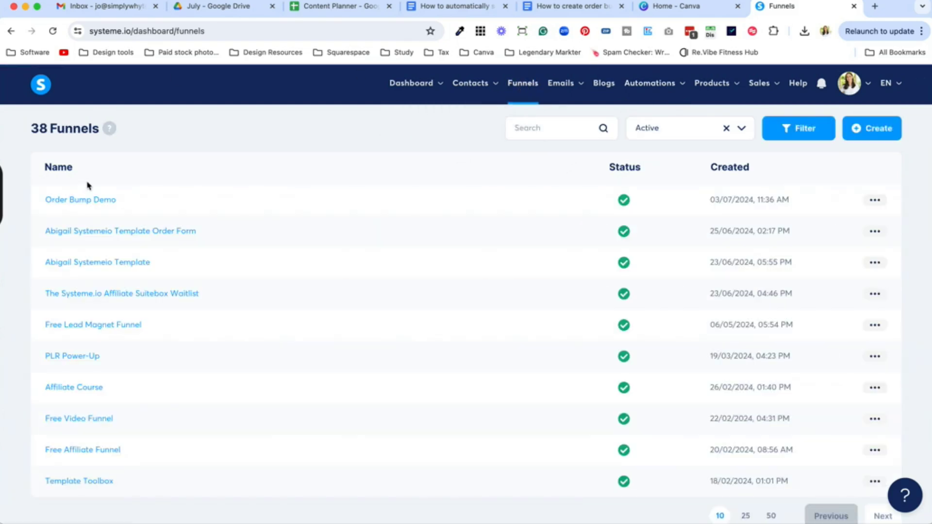
{"action": "left_click", "coordinate": [88, 199]}
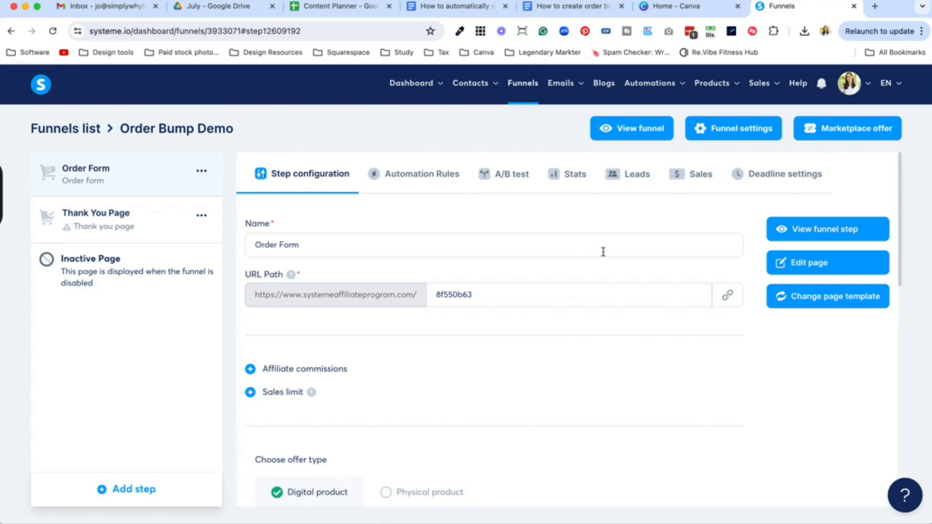
{"action": "scroll", "coordinate": [596, 314], "scroll_direction": "down", "scroll_amount": 7}
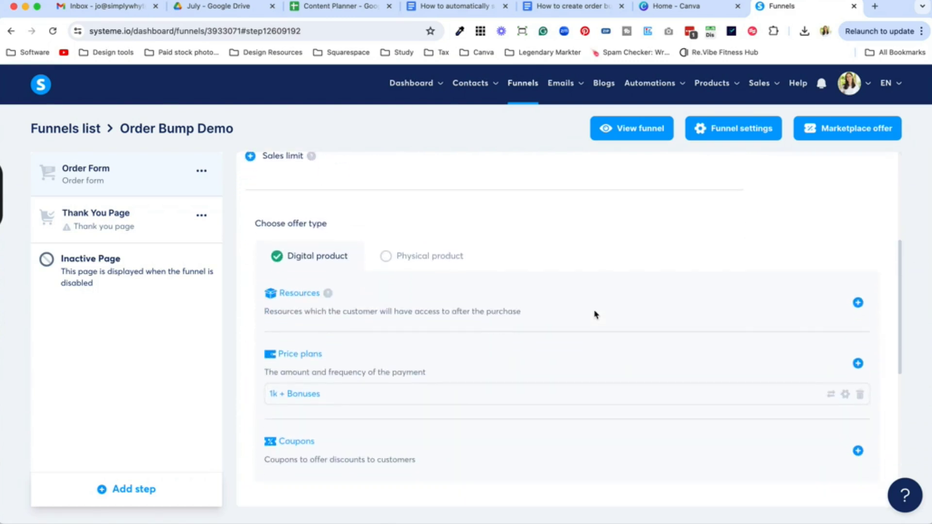
{"action": "scroll", "coordinate": [596, 314], "scroll_direction": "down", "scroll_amount": 5}
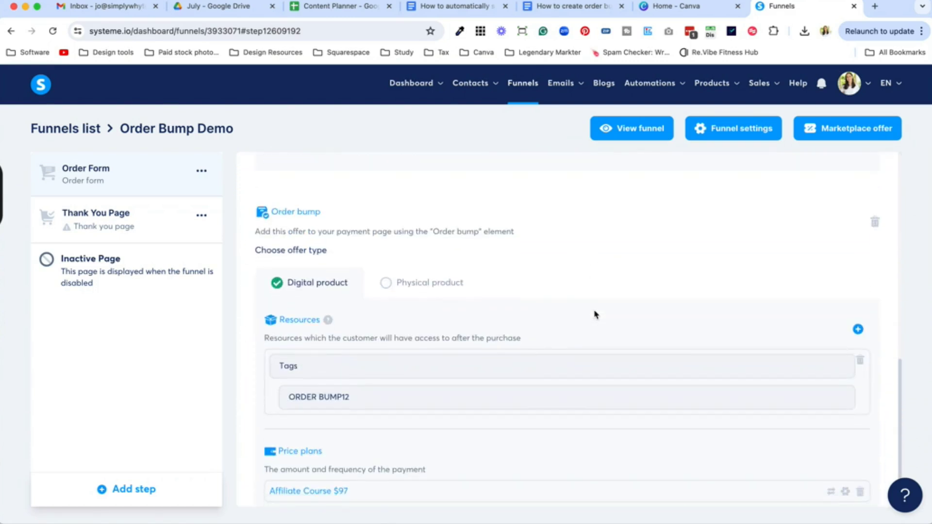
{"action": "scroll", "coordinate": [596, 315], "scroll_direction": "up", "scroll_amount": 4}
{"action": "scroll", "coordinate": [529, 208], "scroll_direction": "down", "scroll_amount": 10}
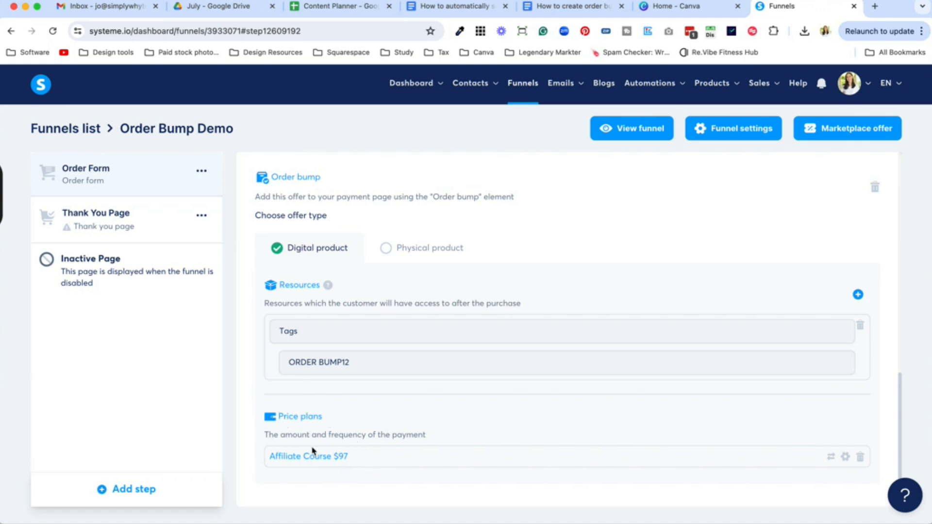
Open the ORDER BUMP12 email campaign and check its thank-you email
{"action": "mouse_move", "coordinate": [559, 84]}
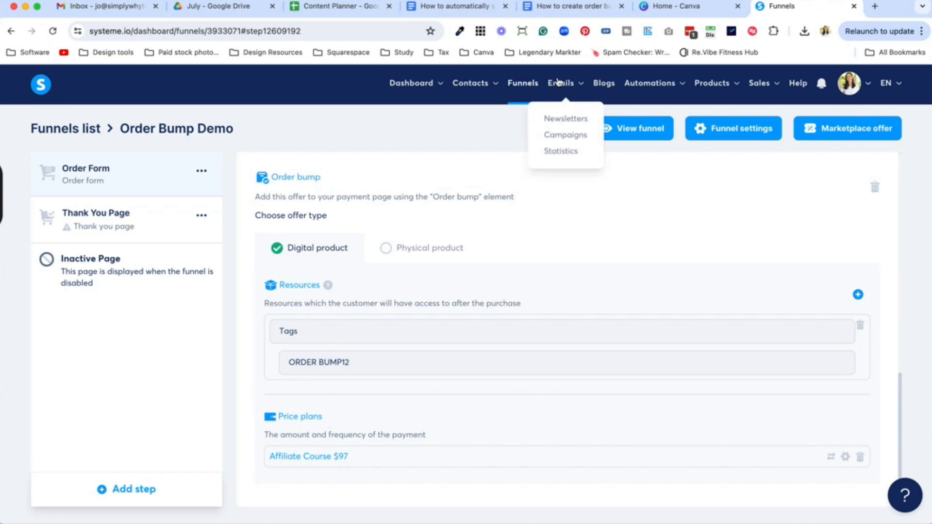
{"action": "left_click", "coordinate": [562, 138]}
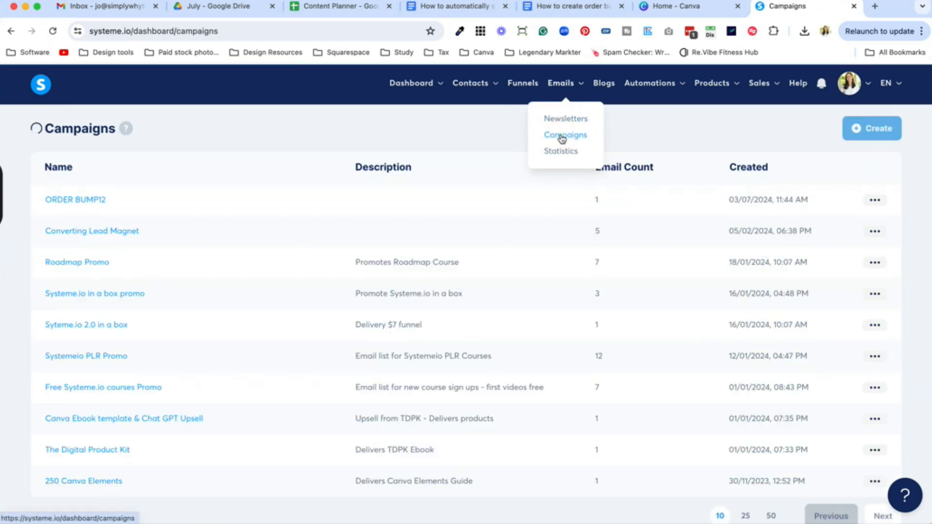
{"action": "left_click", "coordinate": [79, 205]}
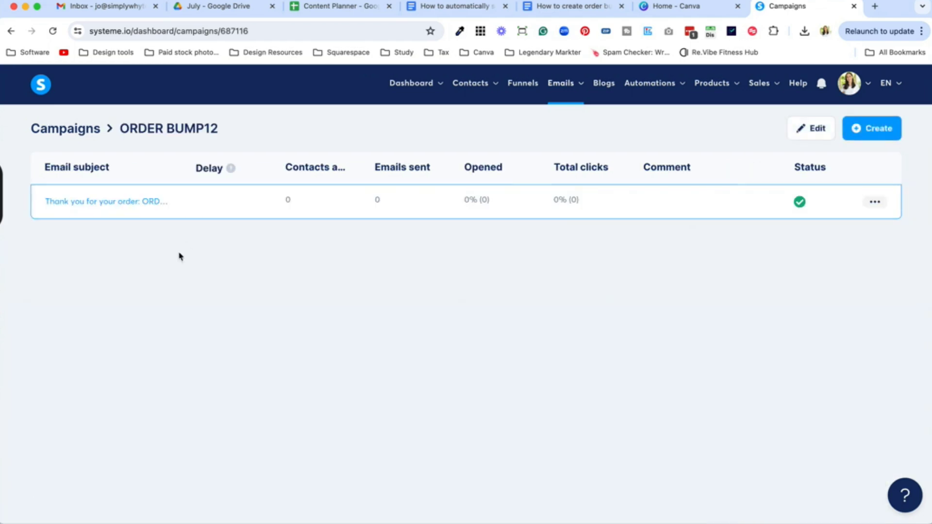
{"action": "left_click", "coordinate": [119, 208]}
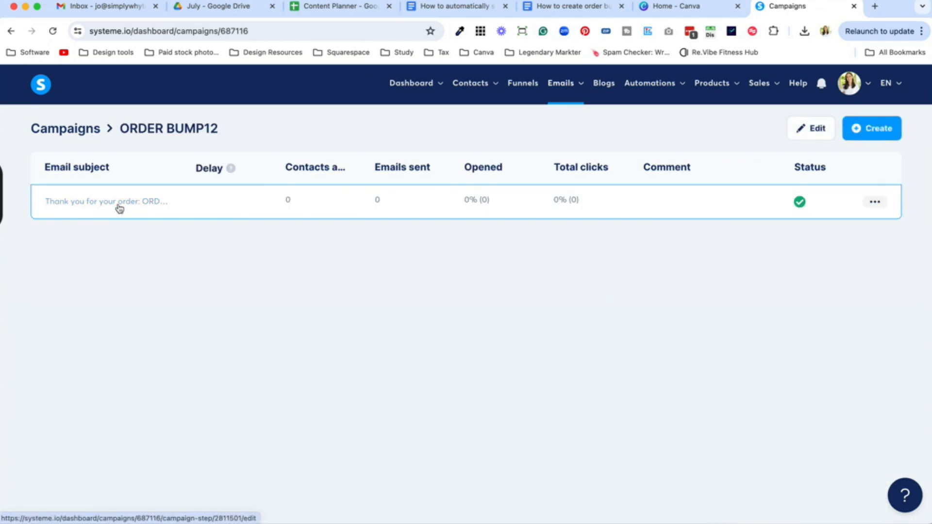
{"action": "left_click", "coordinate": [127, 206]}
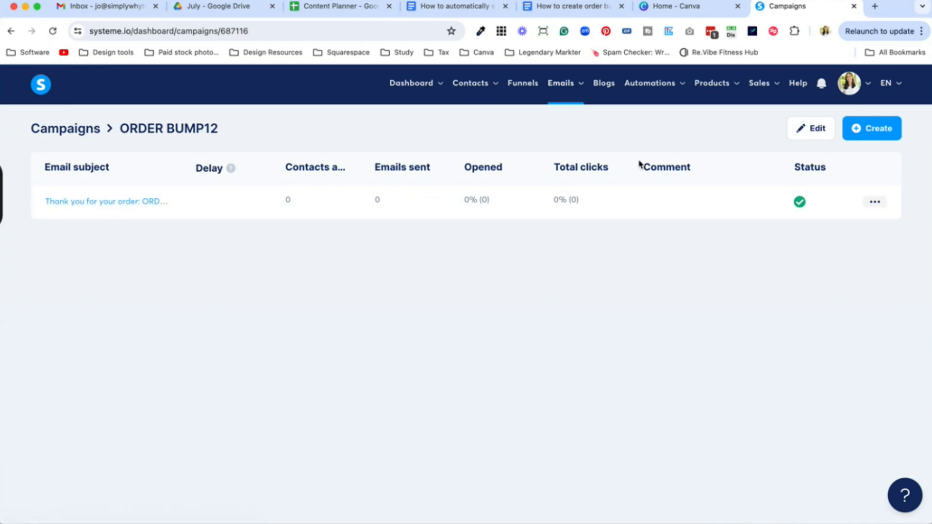
Reopen the "ORDER BUMP 12" workflow to review its tag and campaign actions, then exit the builder
{"action": "mouse_move", "coordinate": [655, 95]}
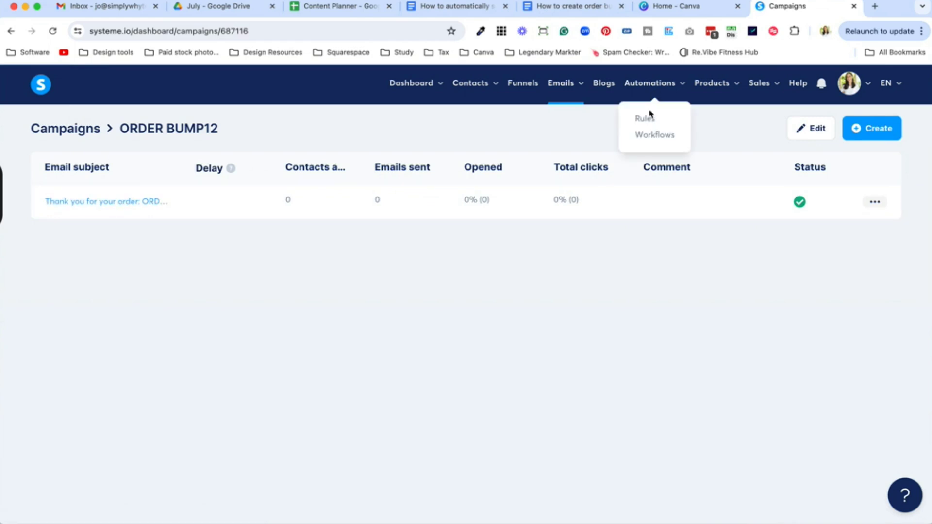
{"action": "left_click", "coordinate": [653, 135]}
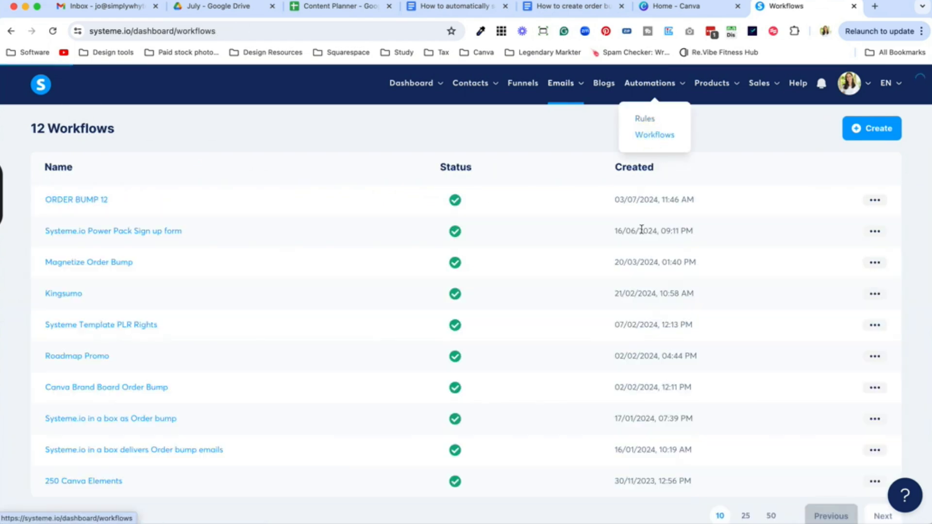
{"action": "left_click", "coordinate": [96, 203]}
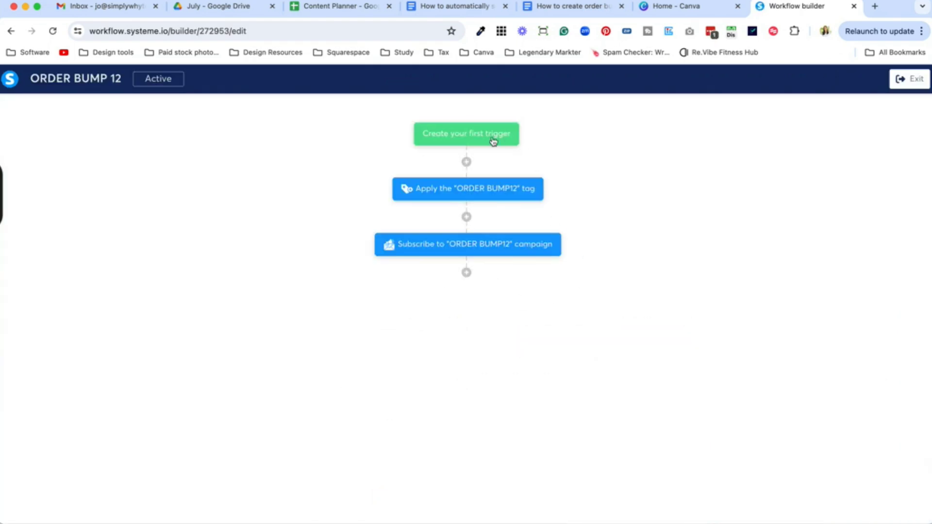
{"action": "mouse_move", "coordinate": [469, 198]}
{"action": "mouse_move", "coordinate": [480, 258]}
{"action": "left_click", "coordinate": [906, 85]}
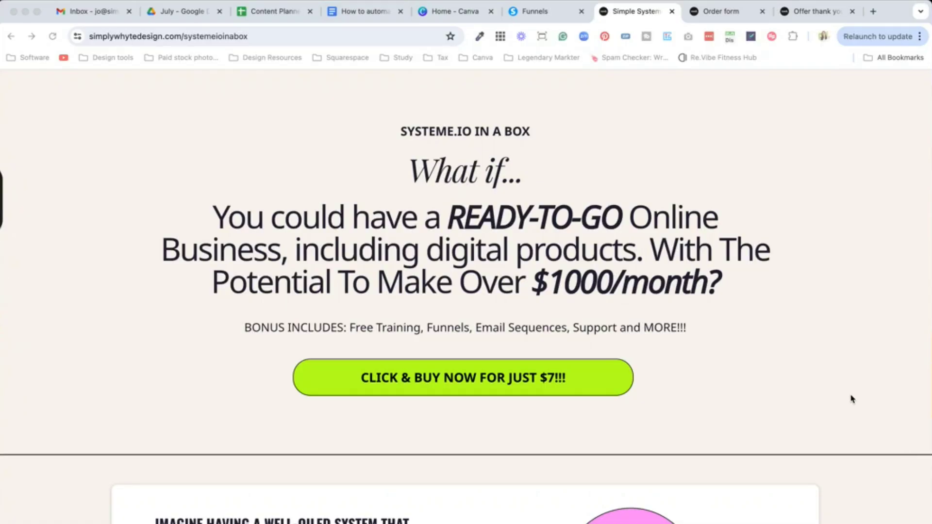
Examine the live Systeme.io In A Box sales page, from its headline offer to the included funnels, email swipes, video training and support group
{"action": "scroll", "coordinate": [852, 399], "scroll_direction": "down", "scroll_amount": 3}
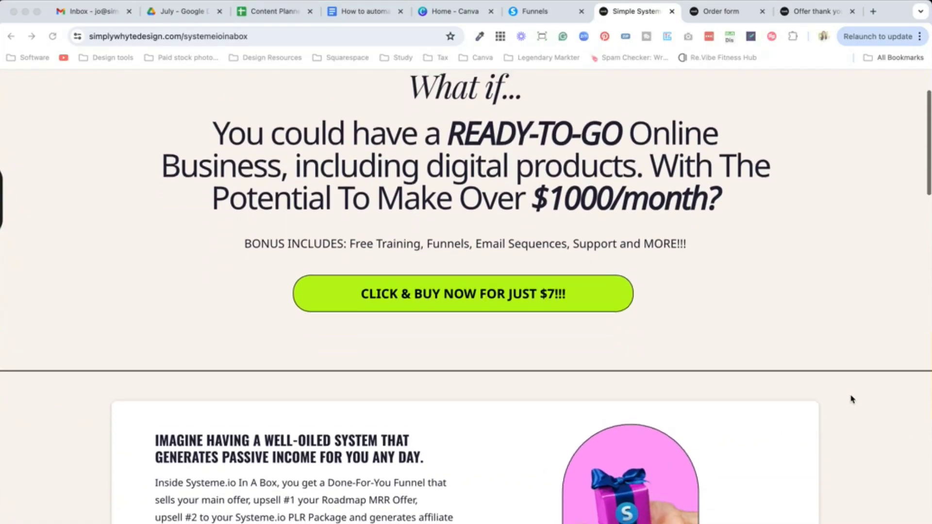
{"action": "scroll", "coordinate": [851, 399], "scroll_direction": "up", "scroll_amount": 3}
{"action": "scroll", "coordinate": [852, 399], "scroll_direction": "down", "scroll_amount": 4}
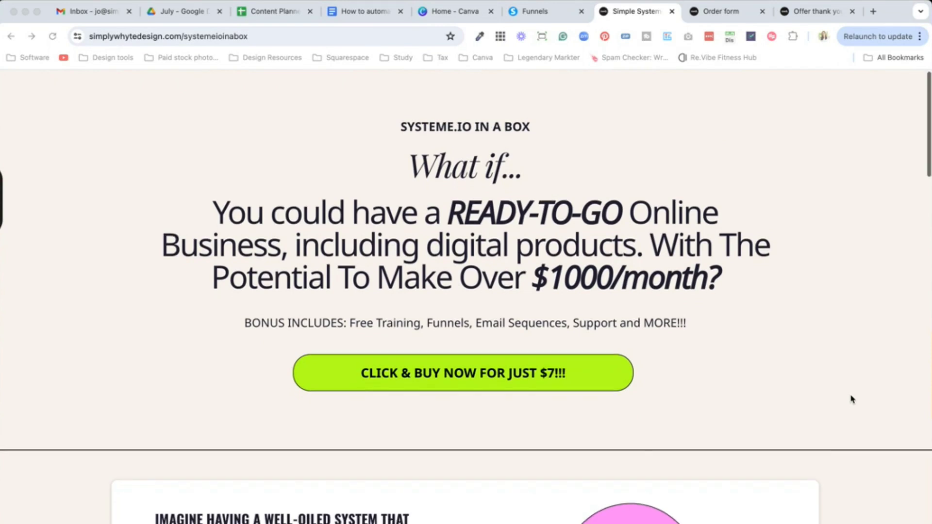
{"action": "scroll", "coordinate": [852, 399], "scroll_direction": "down", "scroll_amount": 10}
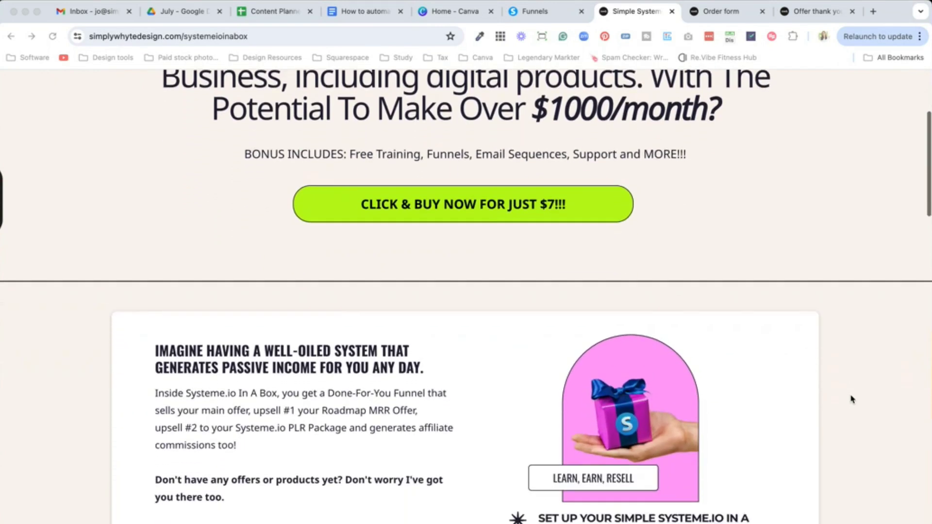
{"action": "scroll", "coordinate": [842, 362], "scroll_direction": "down", "scroll_amount": 5}
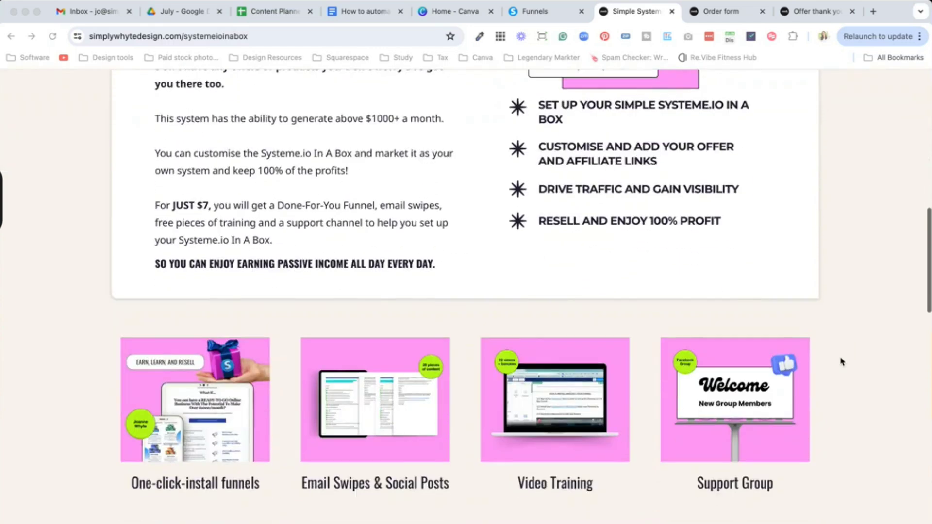
{"action": "scroll", "coordinate": [841, 362], "scroll_direction": "down", "scroll_amount": 6}
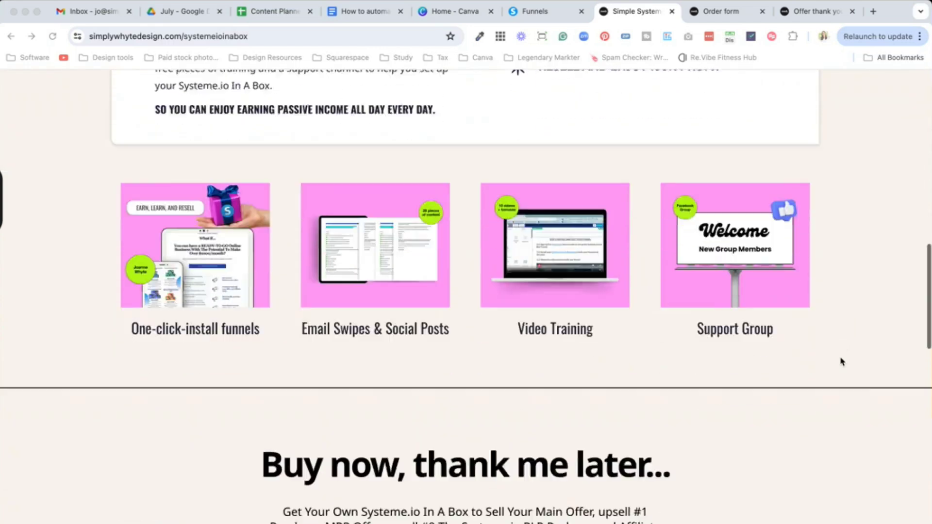
{"action": "scroll", "coordinate": [840, 362], "scroll_direction": "up", "scroll_amount": 6}
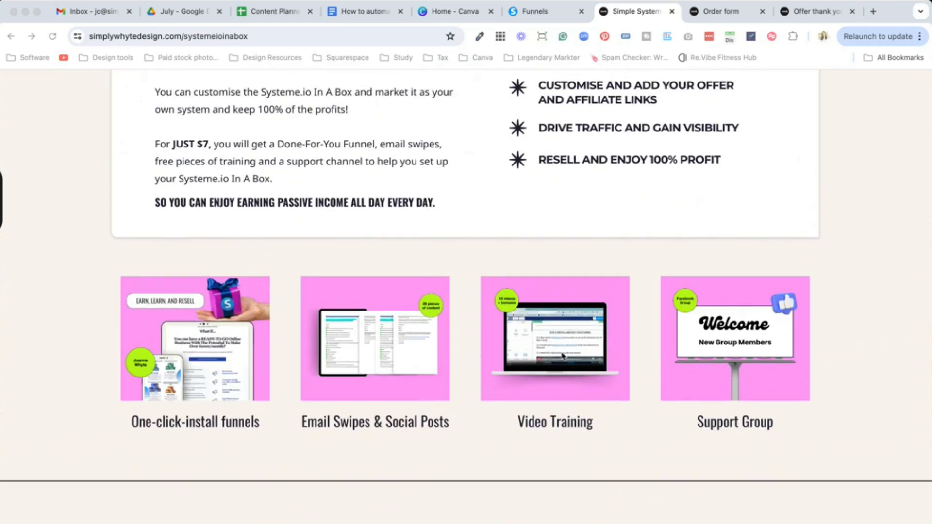
{"action": "scroll", "coordinate": [741, 243], "scroll_direction": "up", "scroll_amount": 10}
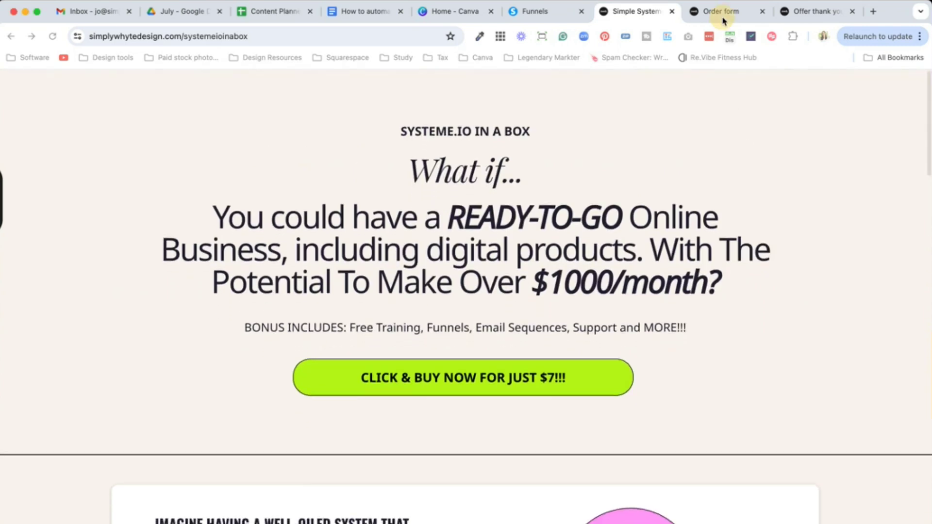
Open the live funnel's order form page and examine its customer fields, main product and order bump offer
{"action": "left_click", "coordinate": [721, 12]}
{"action": "scroll", "coordinate": [622, 320], "scroll_direction": "down", "scroll_amount": 3}
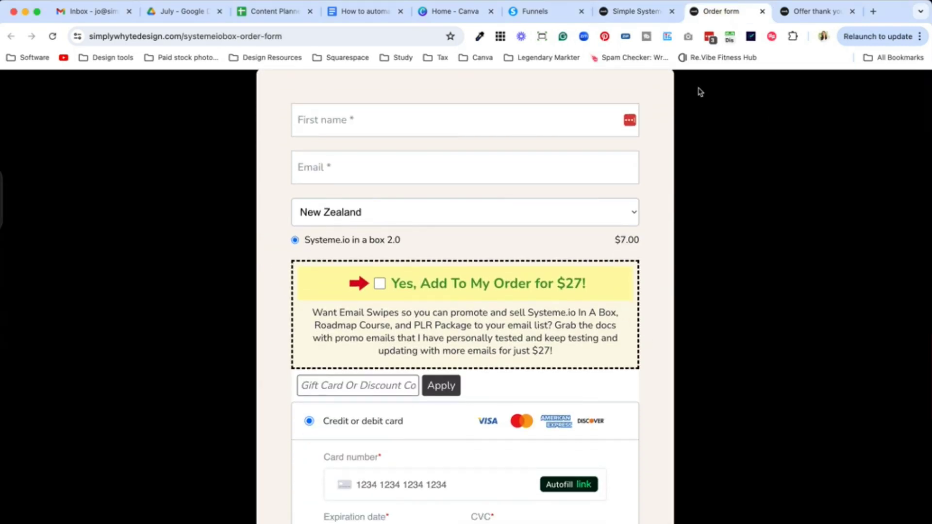
{"action": "scroll", "coordinate": [711, 213], "scroll_direction": "up", "scroll_amount": 3}
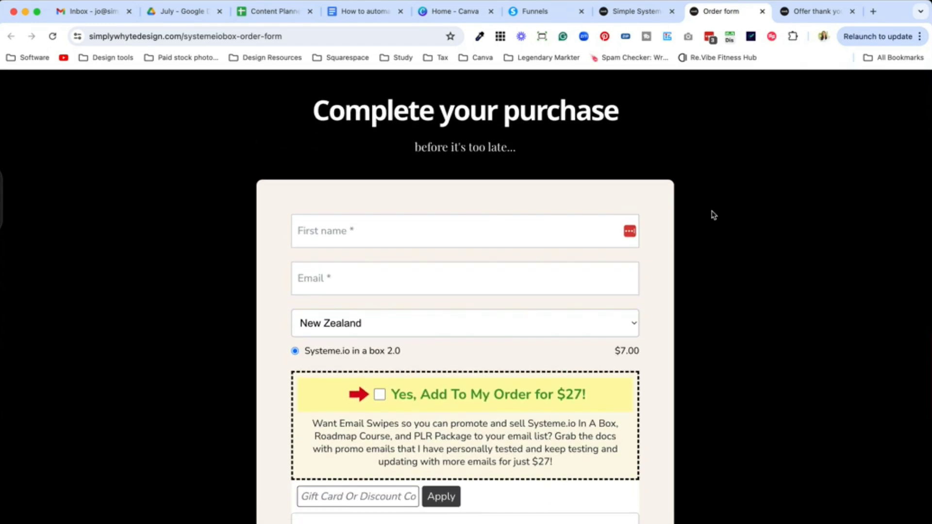
Open the live funnel's thank-you page and look through its setup instructions and training videos
{"action": "left_click", "coordinate": [806, 12]}
{"action": "scroll", "coordinate": [772, 312], "scroll_direction": "down", "scroll_amount": 15}
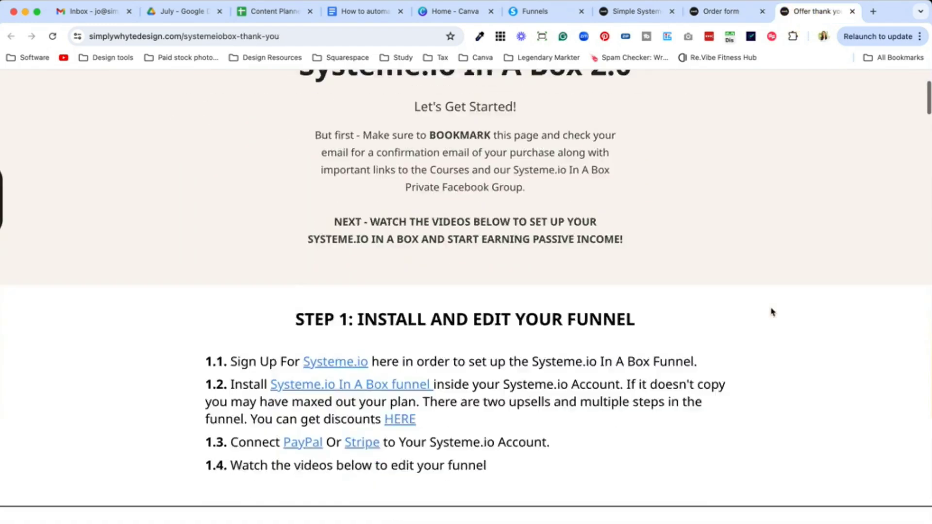
{"action": "scroll", "coordinate": [772, 312], "scroll_direction": "down", "scroll_amount": 18}
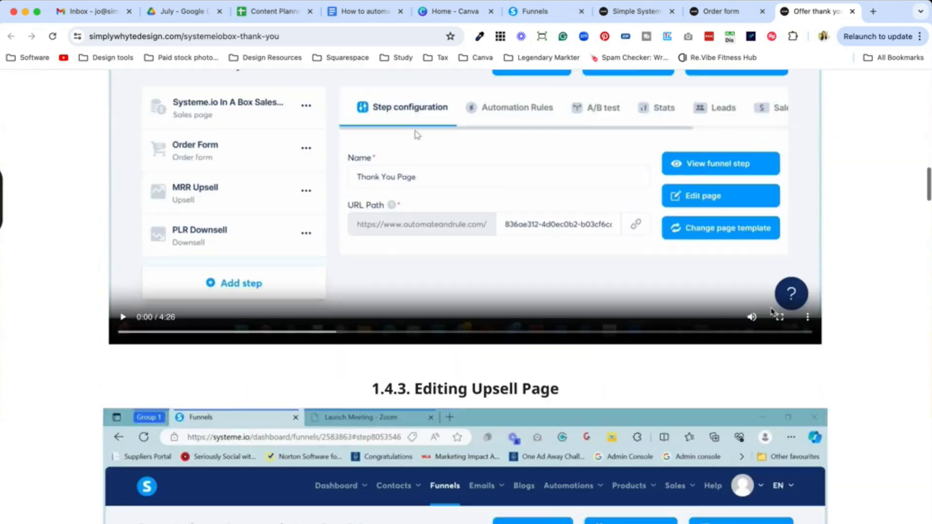
{"action": "scroll", "coordinate": [773, 312], "scroll_direction": "up", "scroll_amount": 6}
{"action": "scroll", "coordinate": [773, 312], "scroll_direction": "up", "scroll_amount": 20}
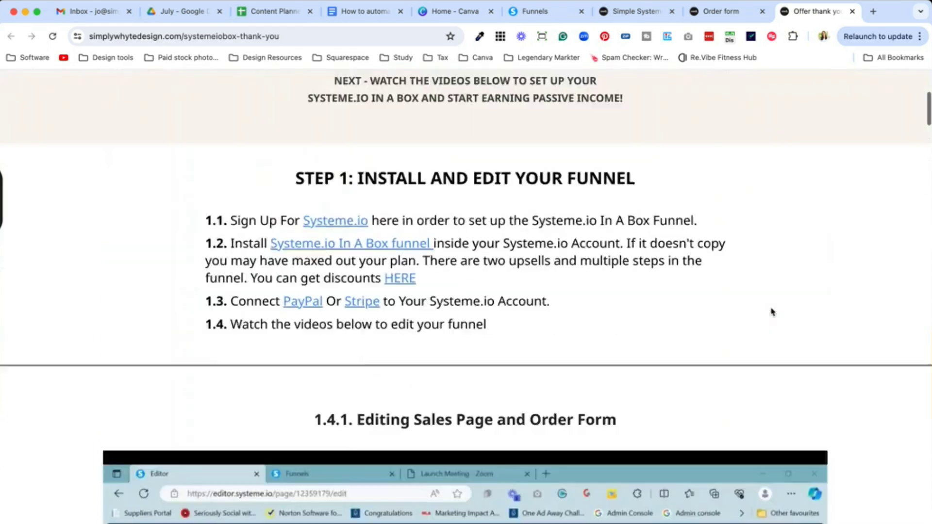
Return to the Systeme.io In A Box sales page and recheck its headline and introduction section
{"action": "left_click", "coordinate": [633, 12]}
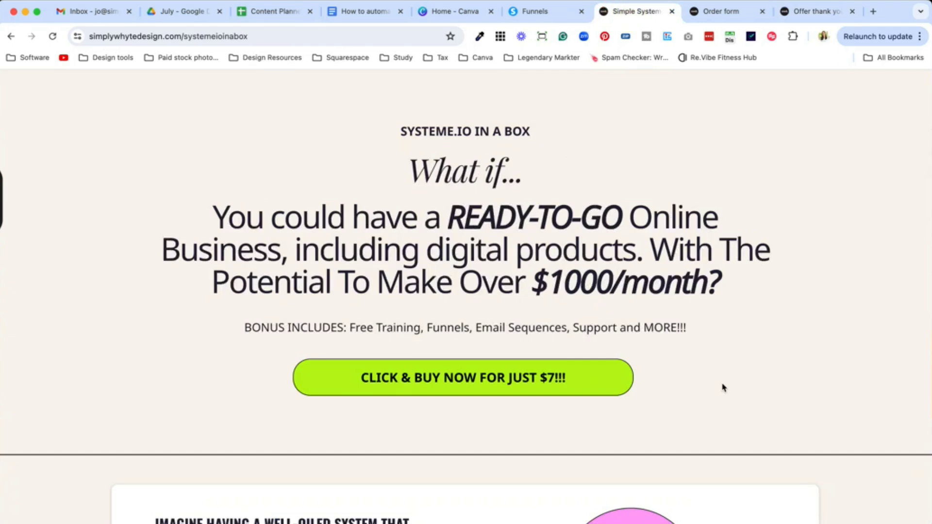
{"action": "scroll", "coordinate": [698, 311], "scroll_direction": "down", "scroll_amount": 3}
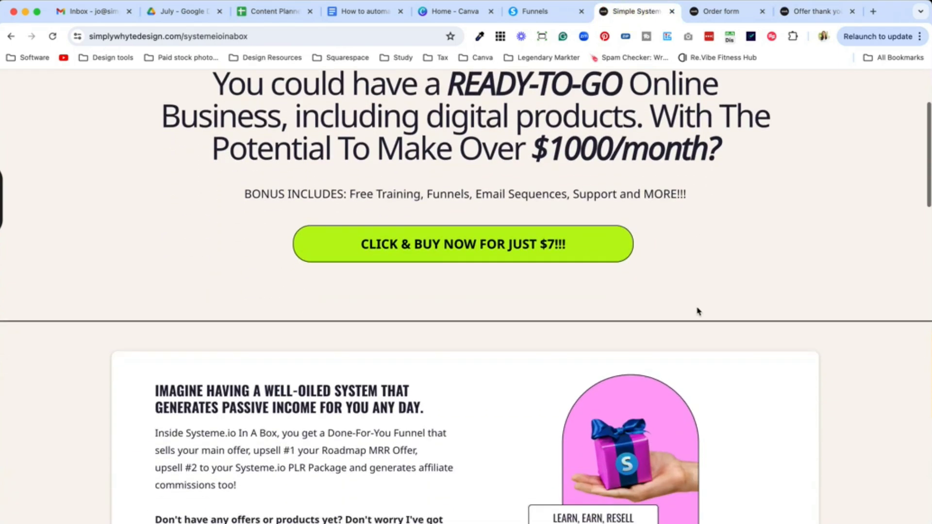
{"action": "scroll", "coordinate": [697, 312], "scroll_direction": "up", "scroll_amount": 3}
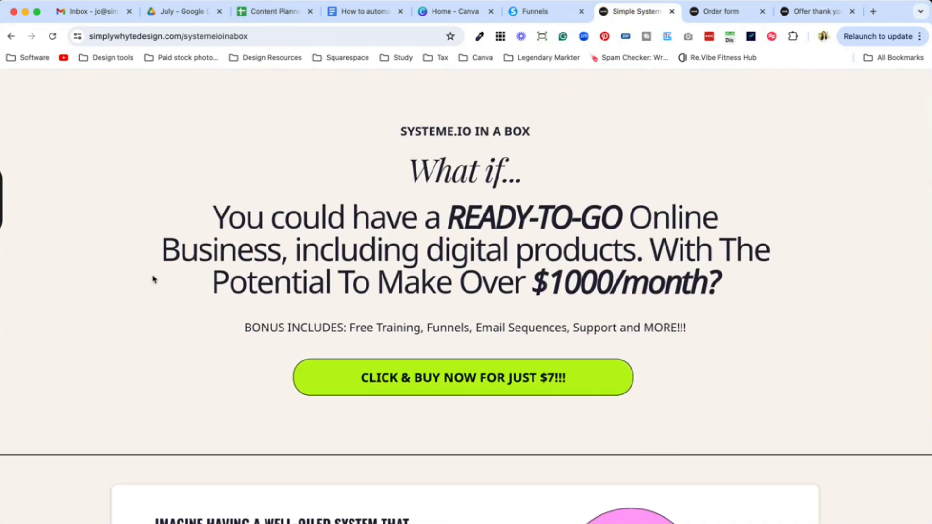